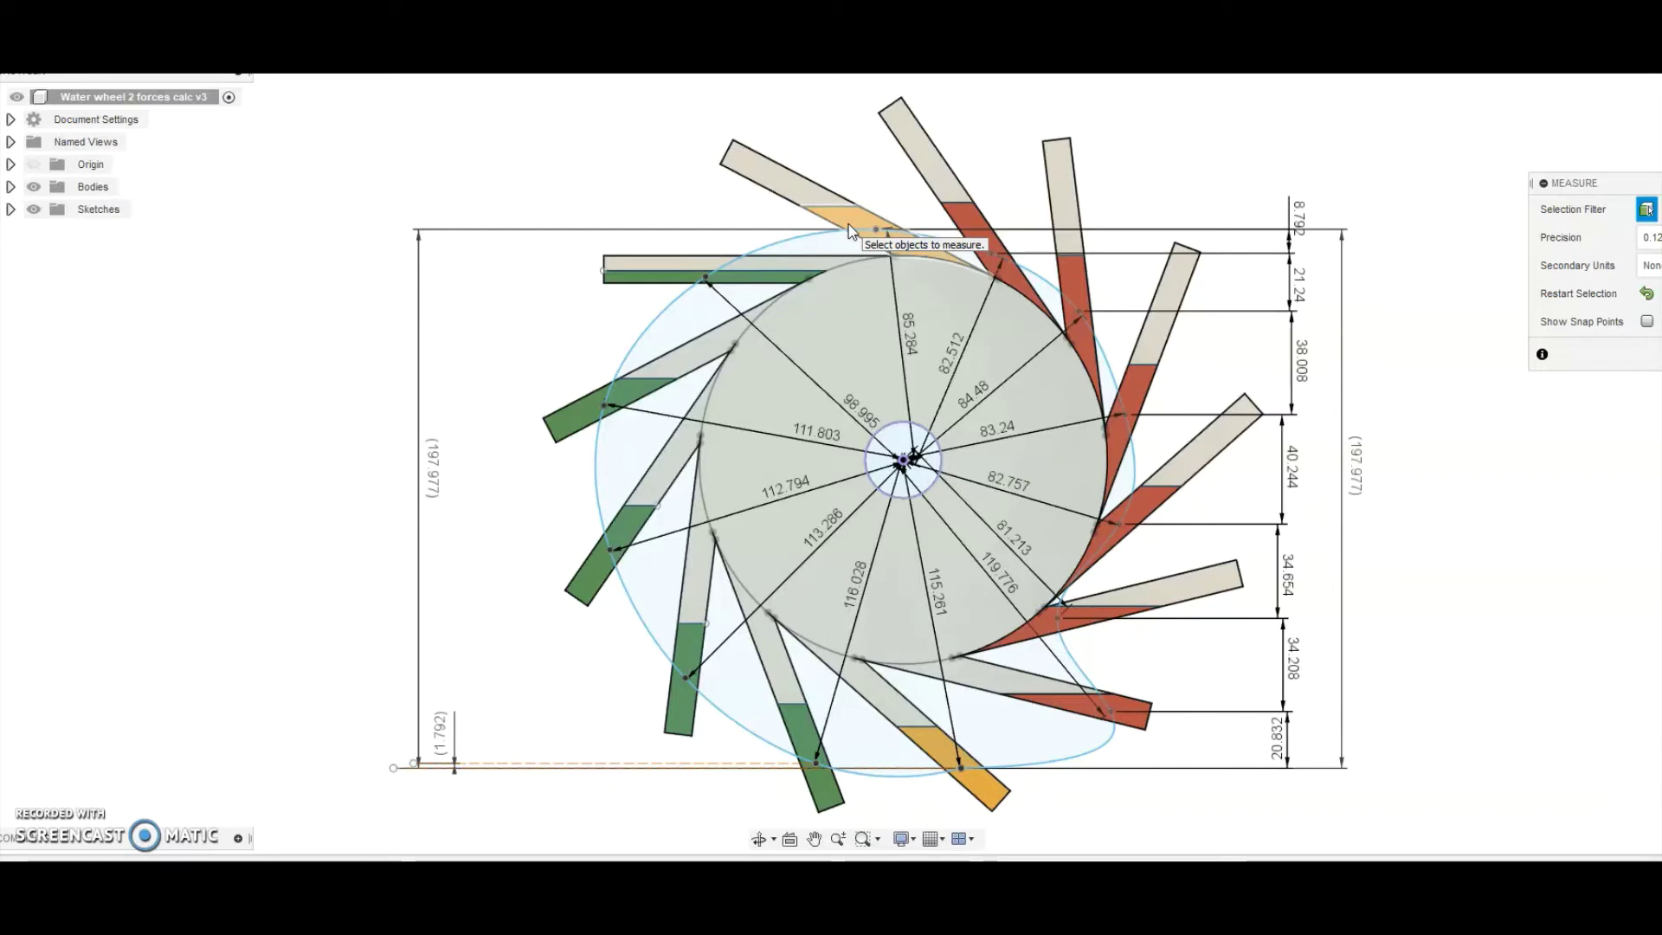
left_click(658, 278)
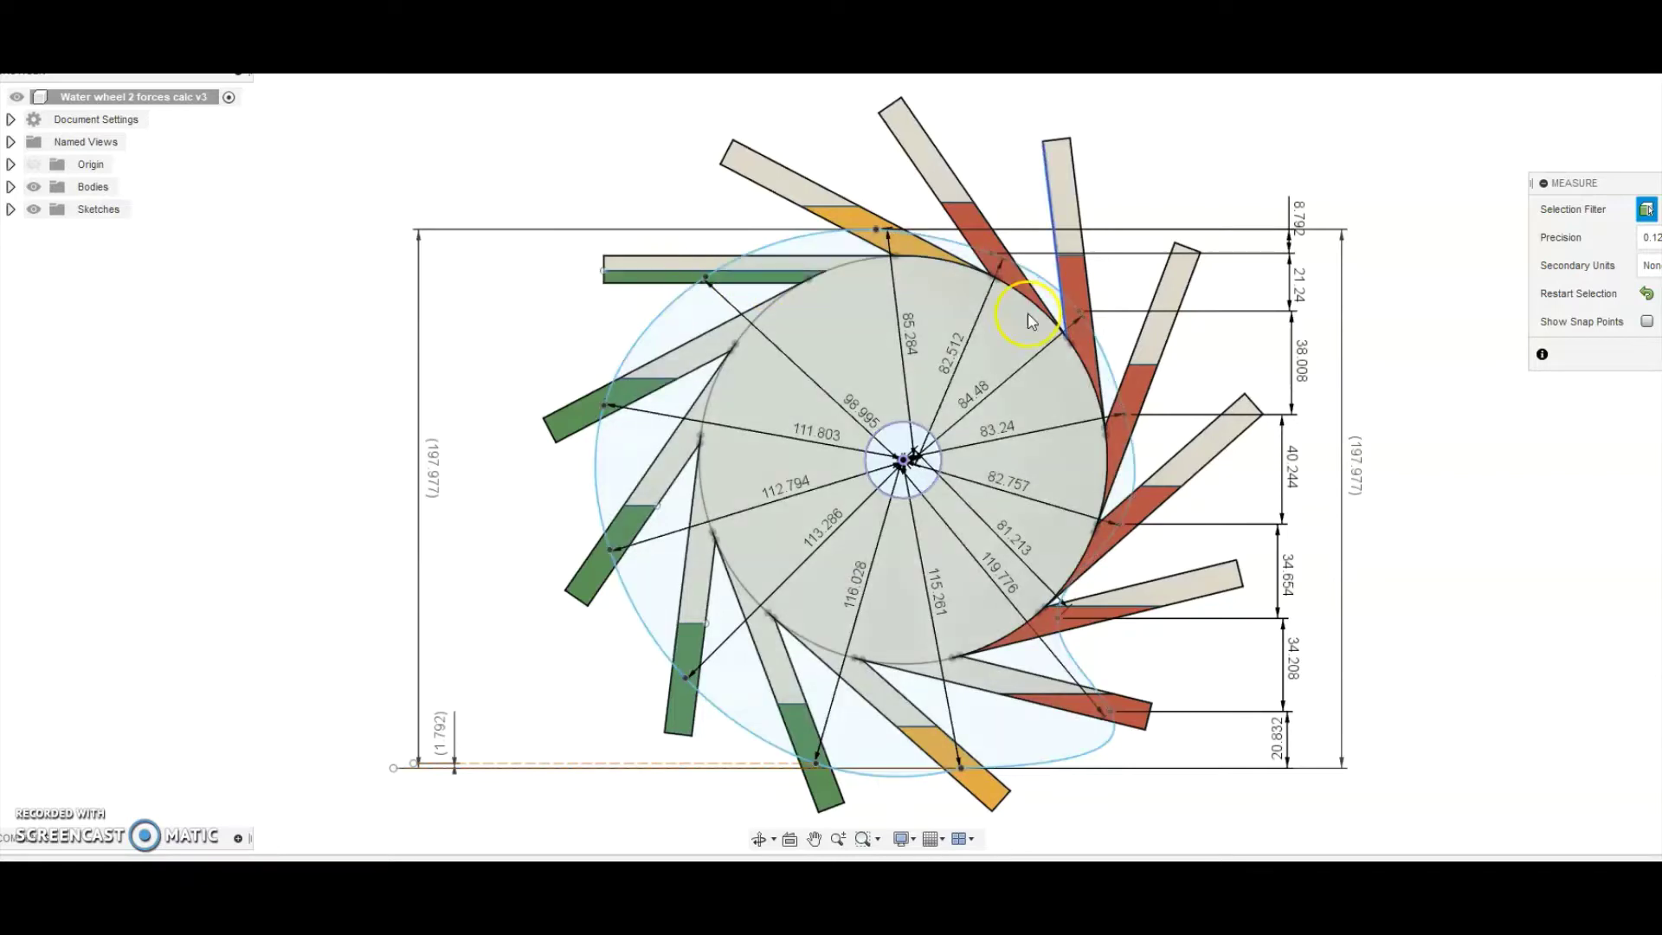
left_click(1153, 432)
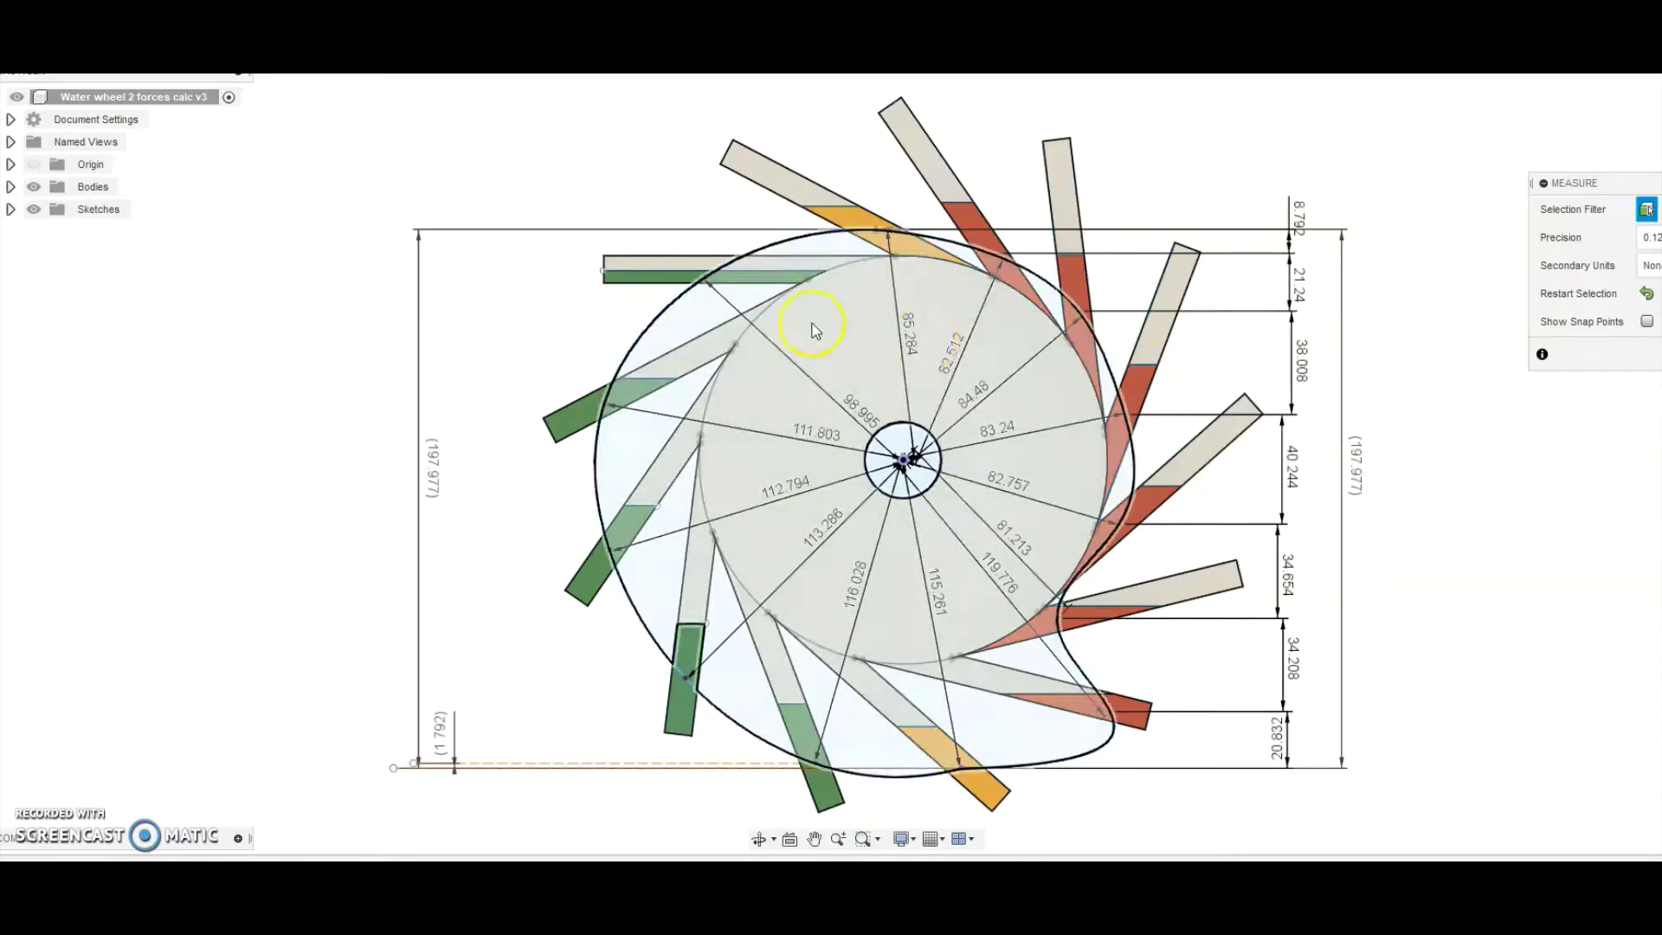
left_click(675, 363)
left_click(678, 365)
left_click(704, 278)
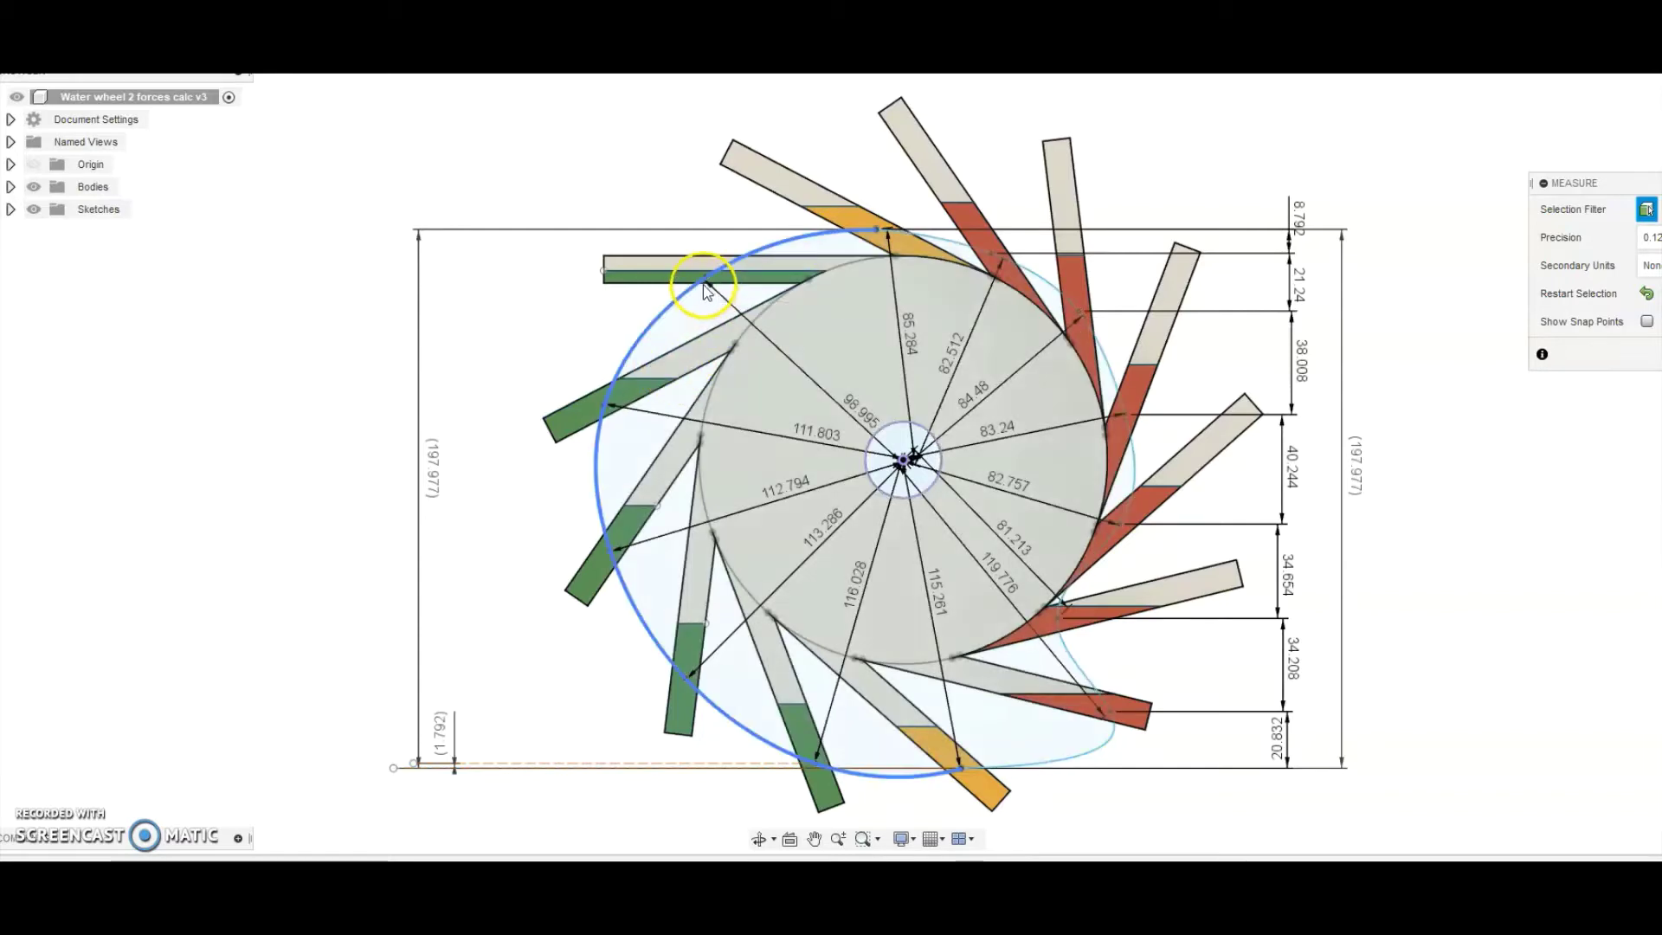
left_click(875, 421)
left_click(702, 289)
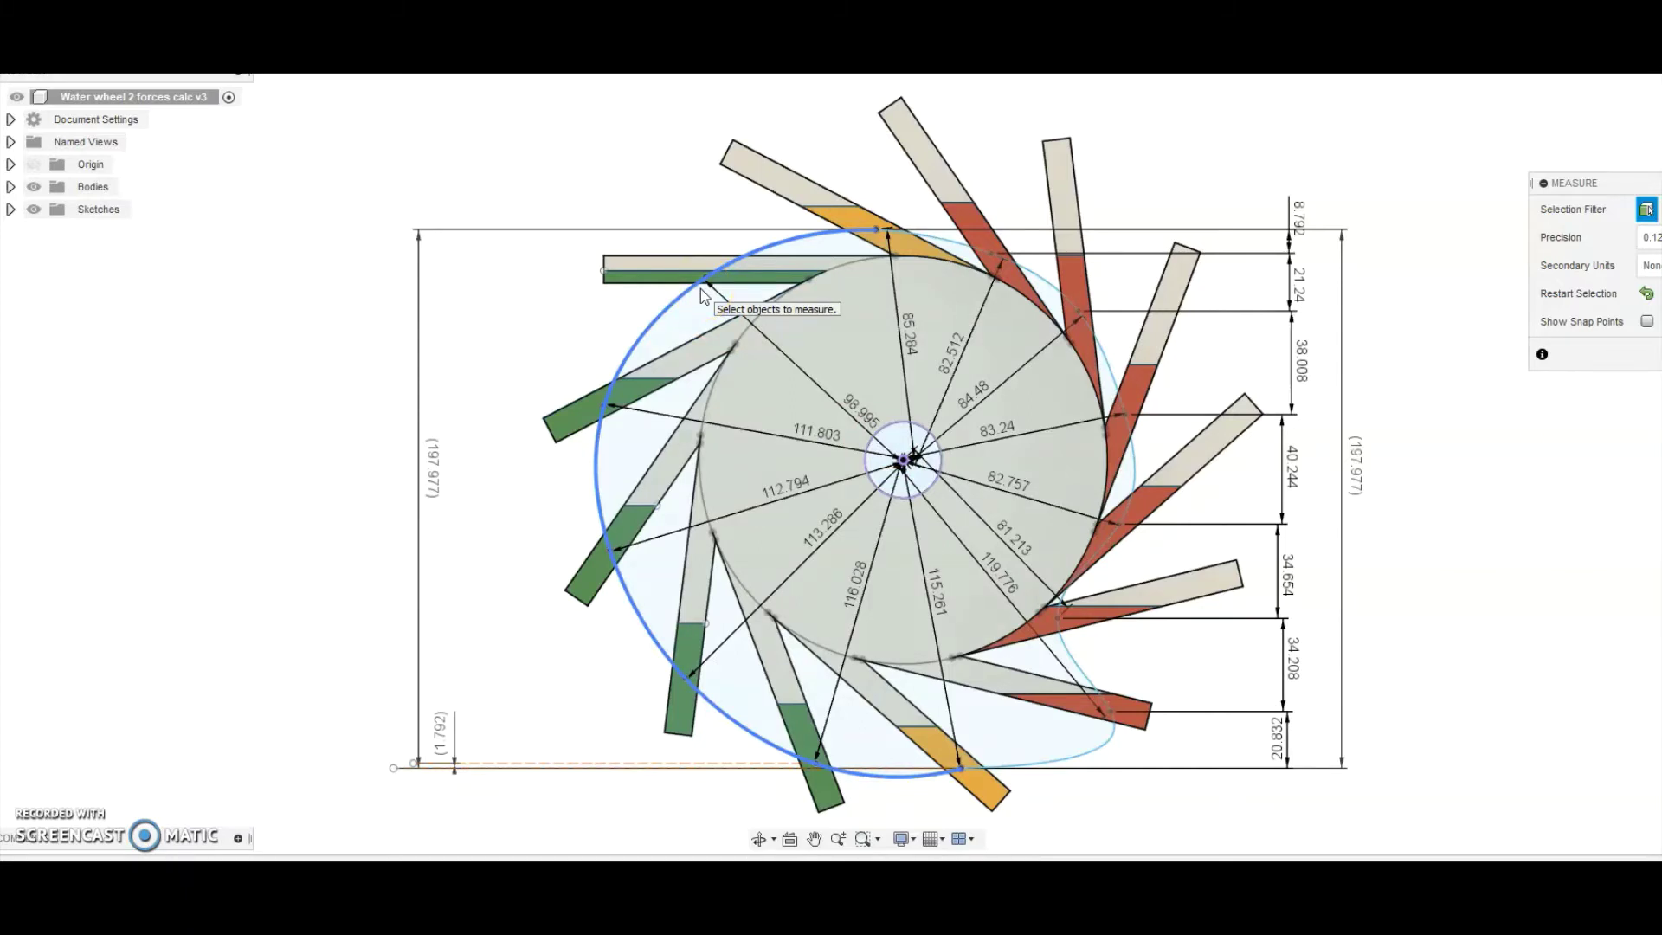
left_click(700, 272)
left_click(612, 405)
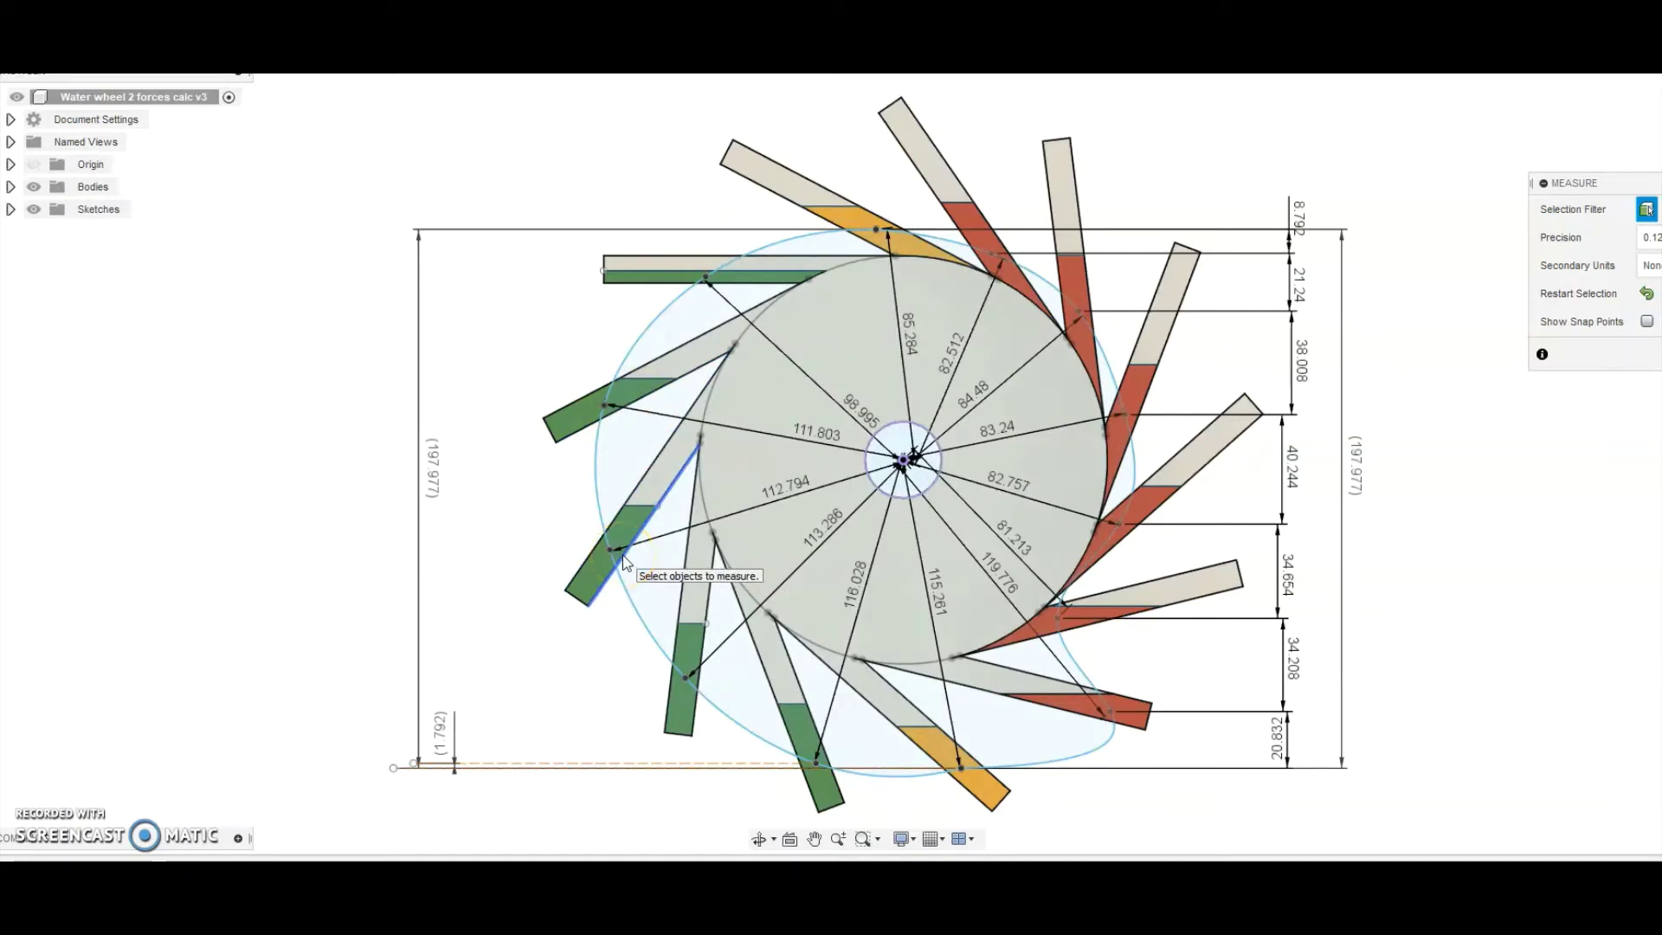
left_click(866, 362)
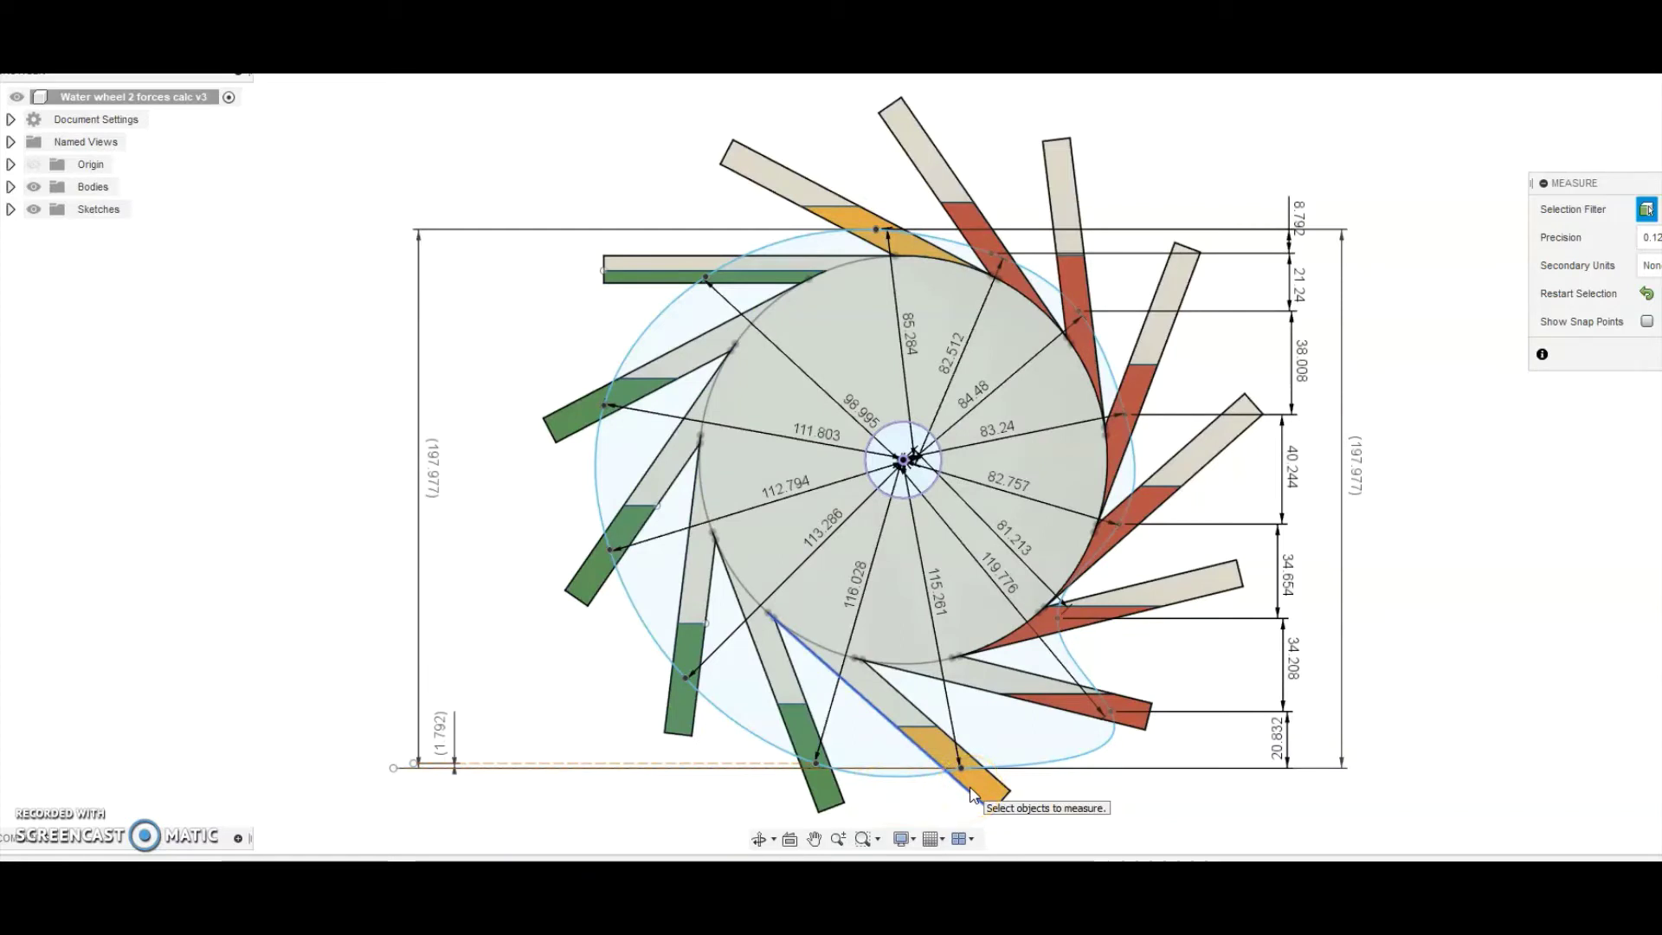
left_click(1088, 808)
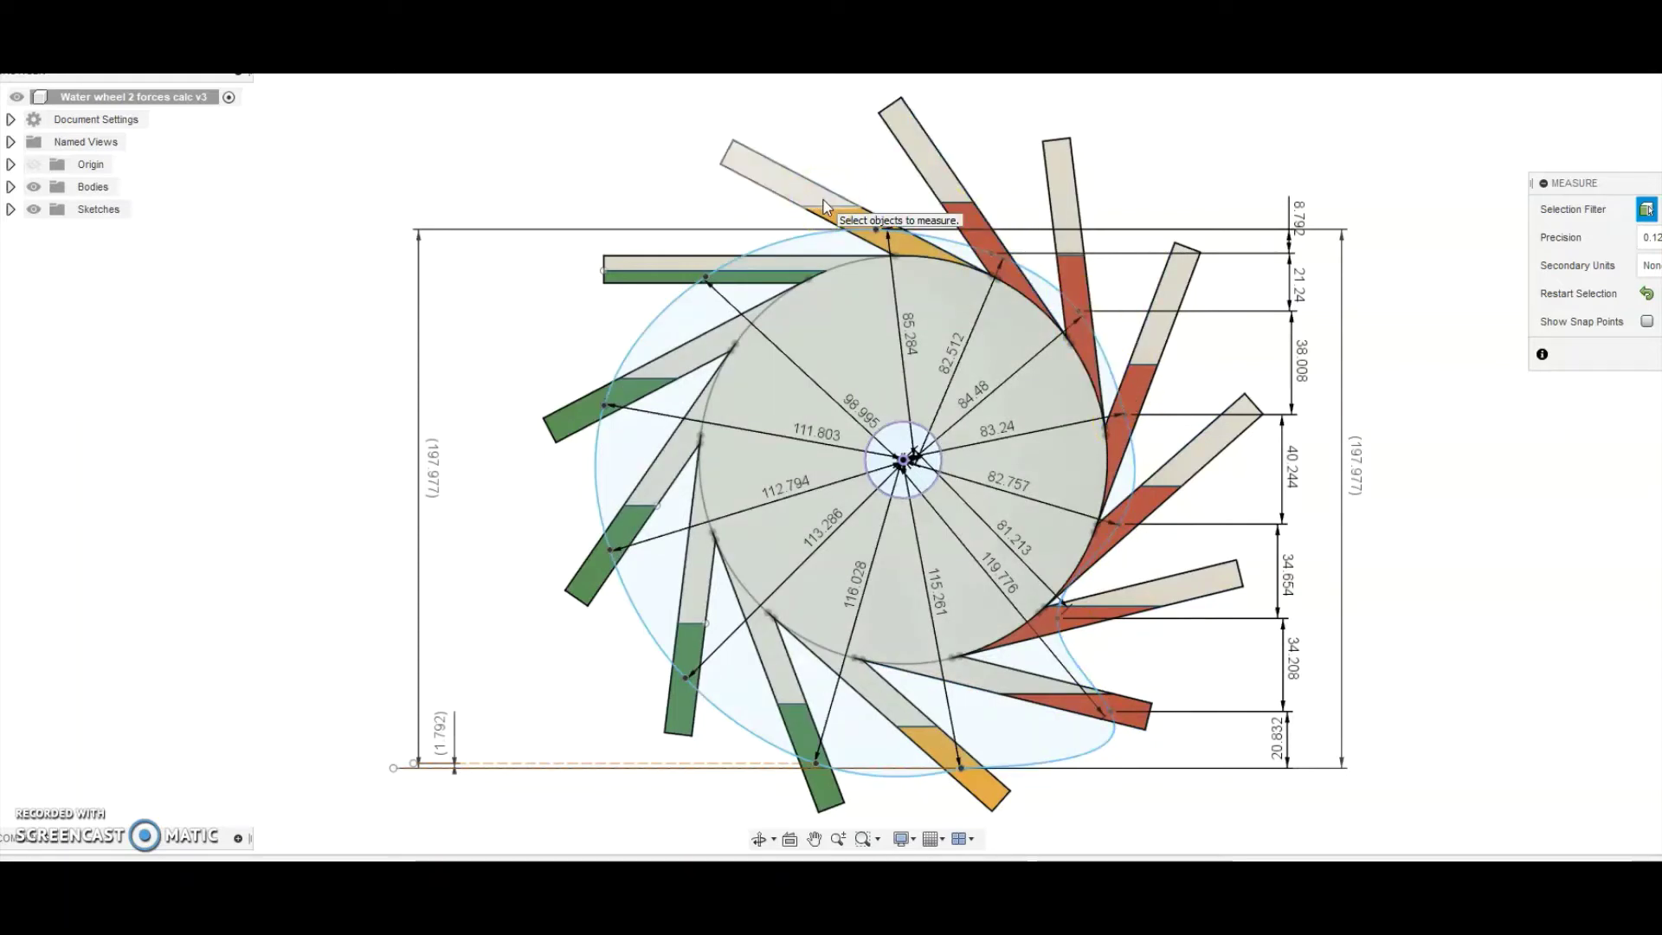
left_click(853, 177)
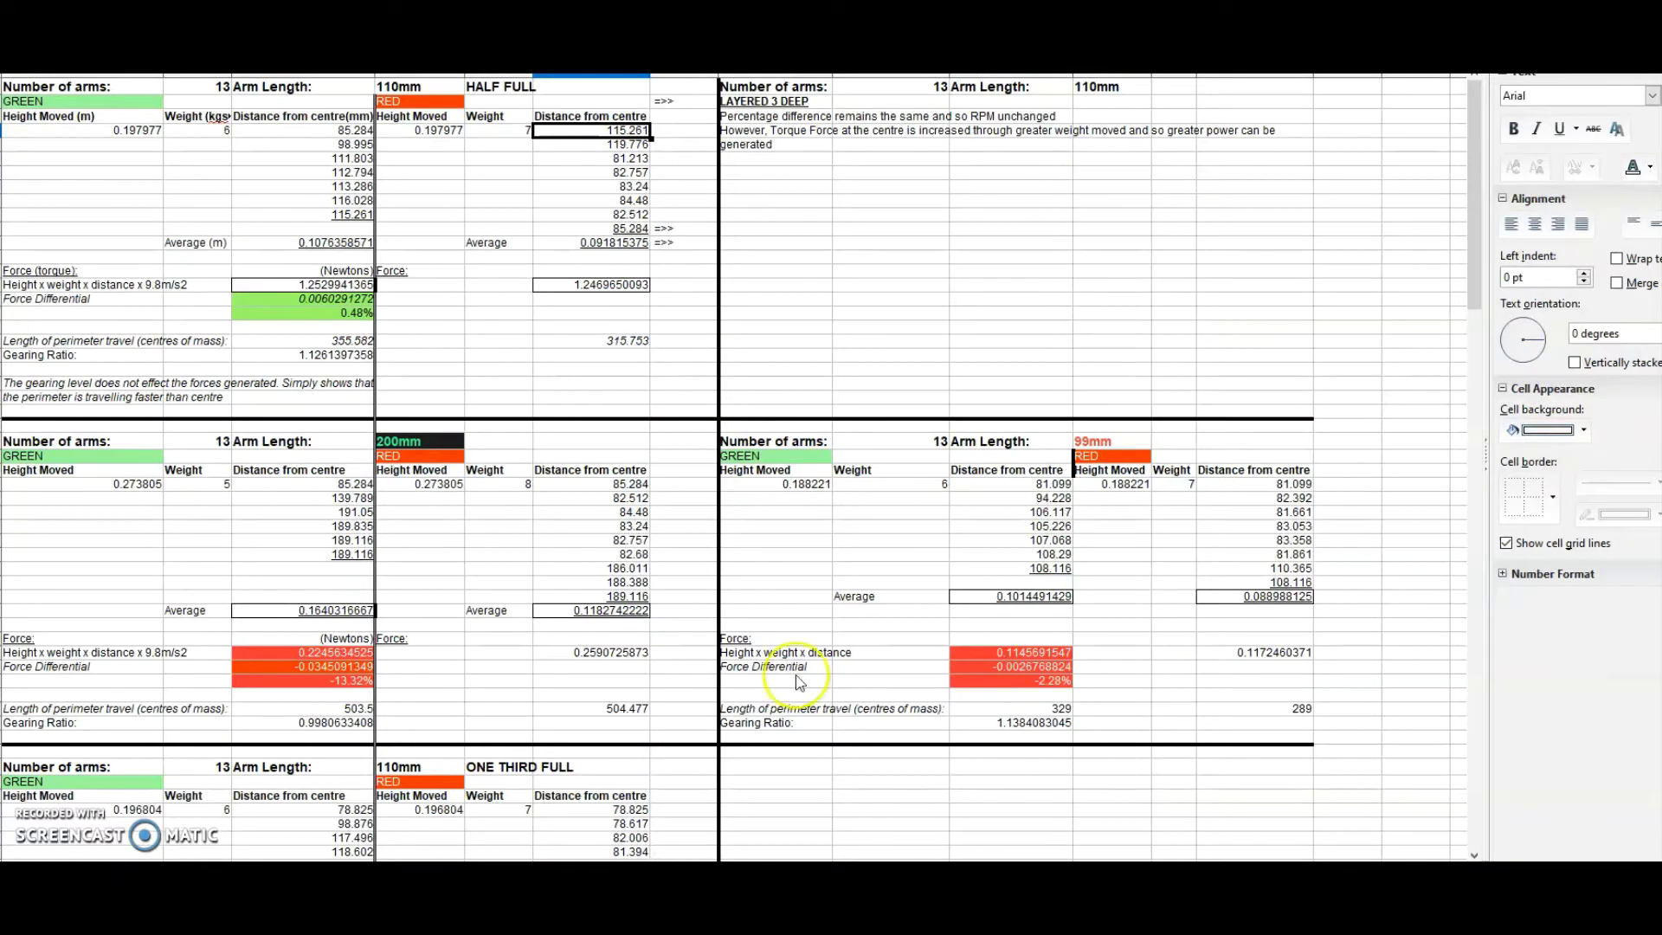
left_click(191, 173)
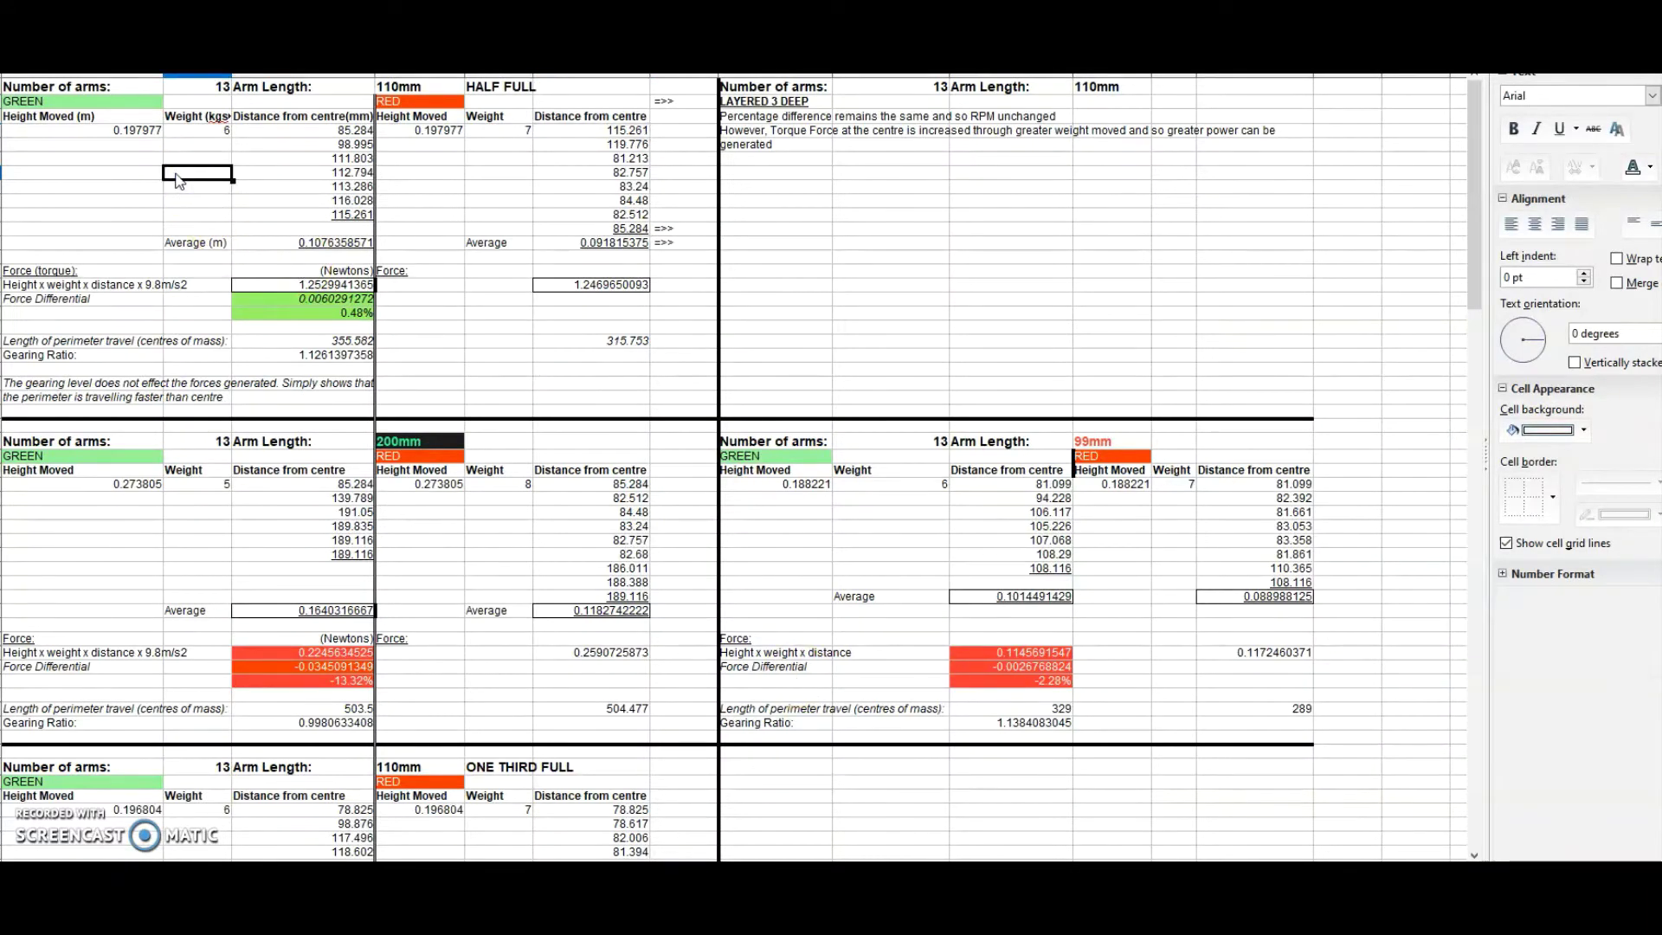
left_click(199, 91)
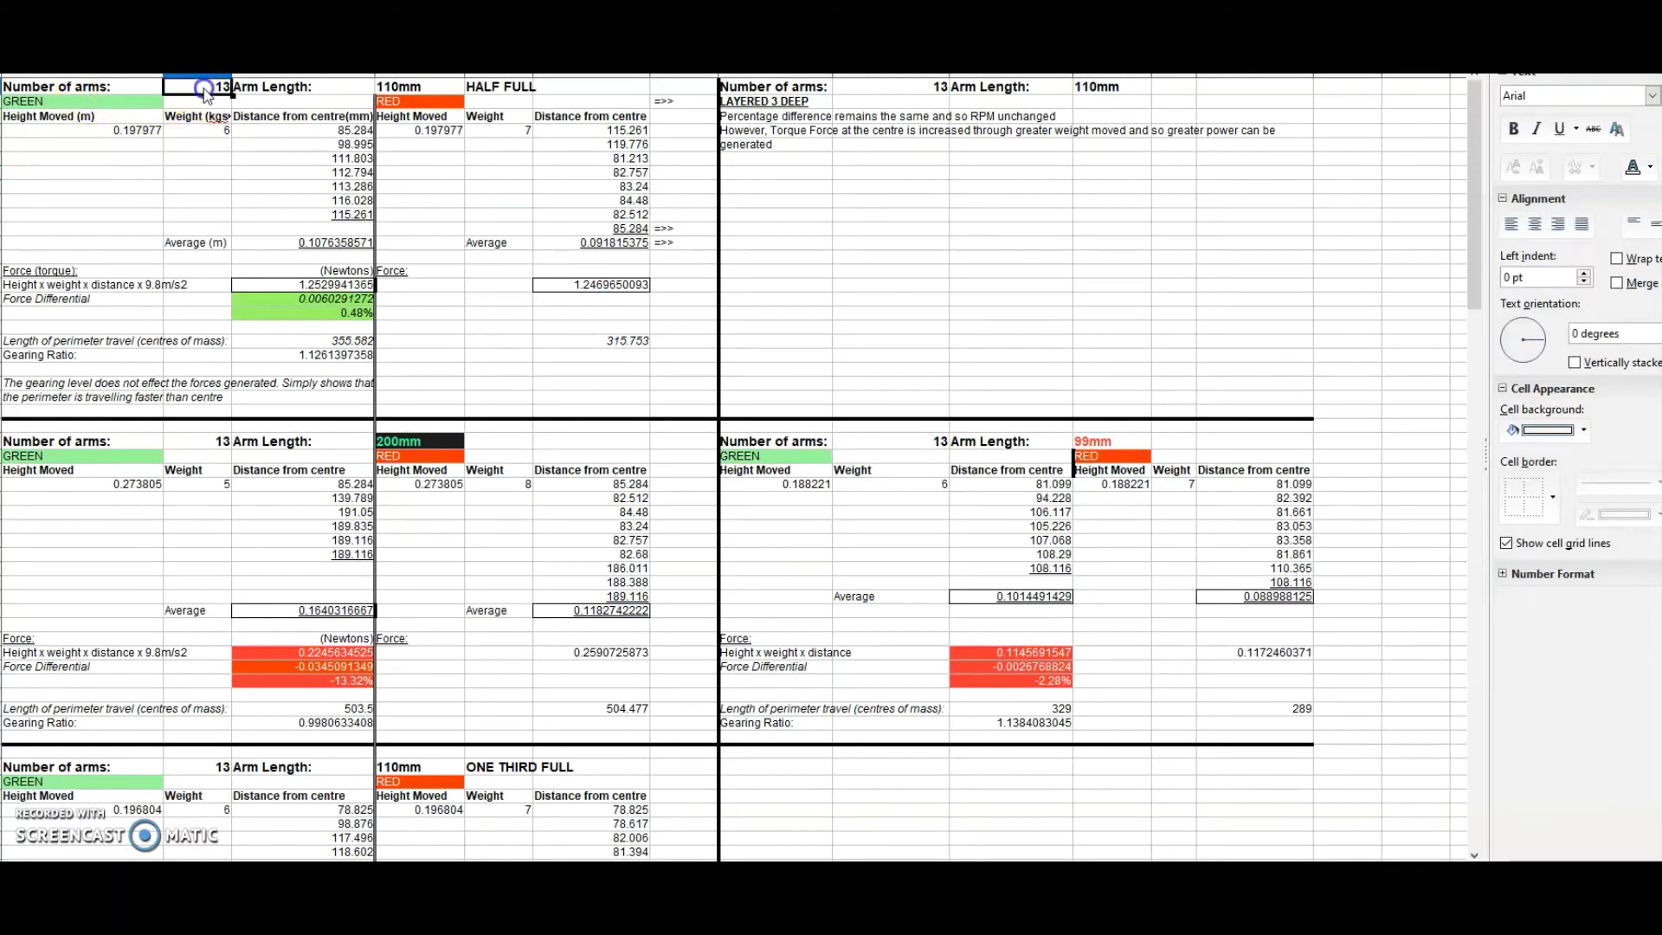
left_click(417, 89)
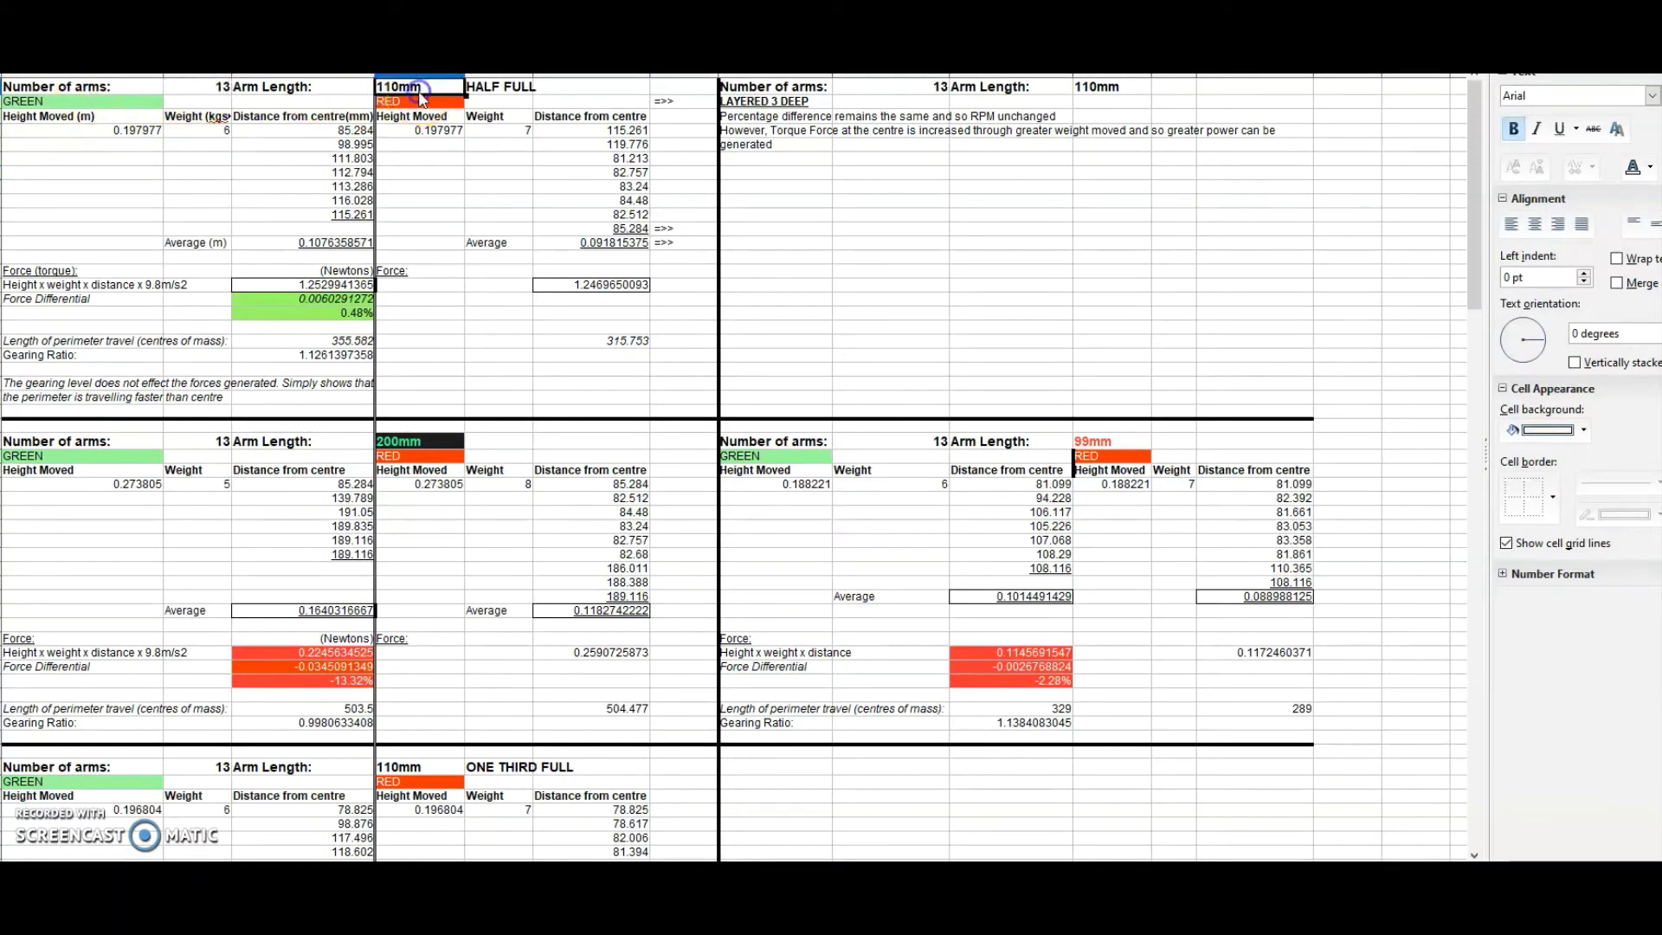
left_click(481, 89)
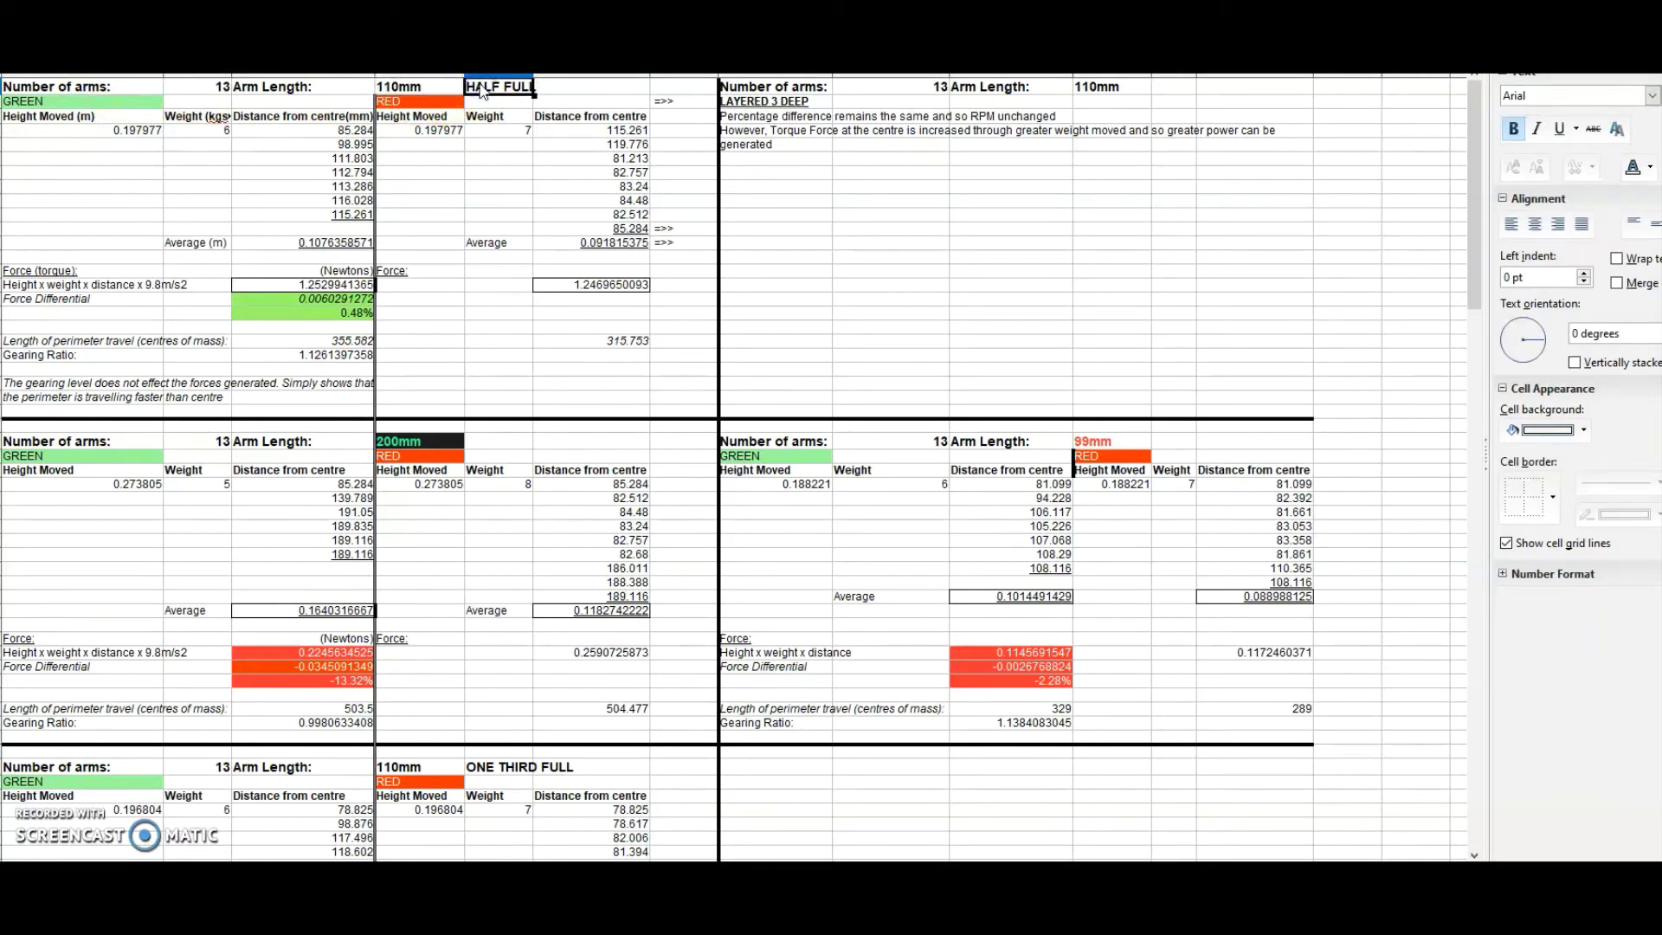
left_click(134, 130)
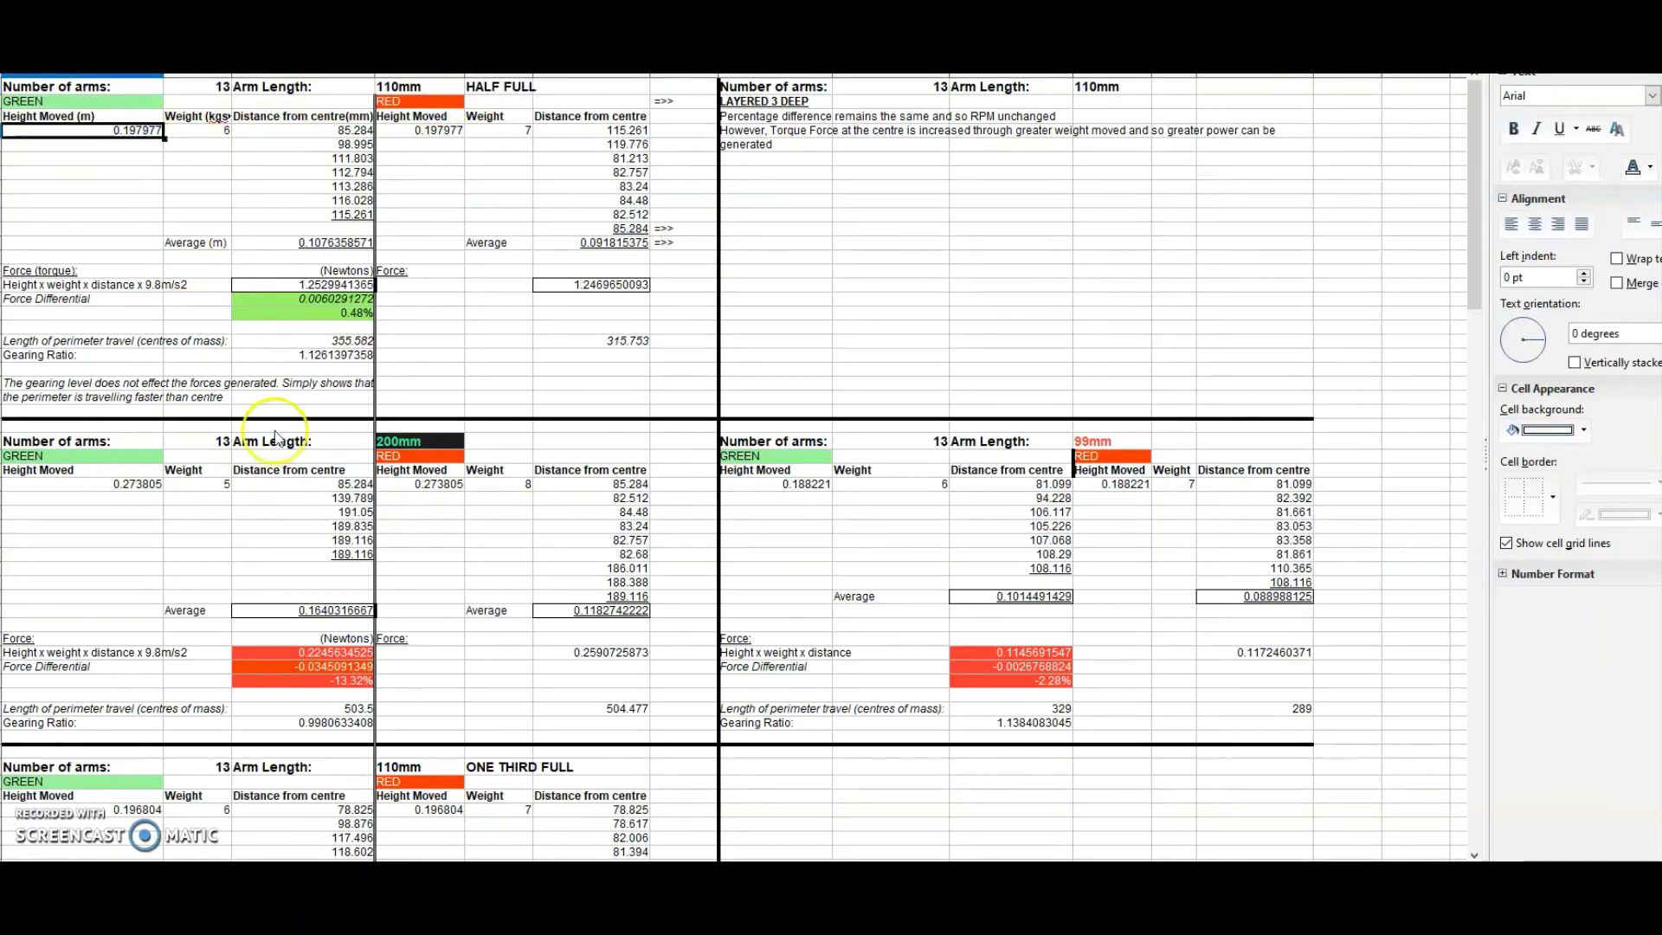
mouse_move(681, 869)
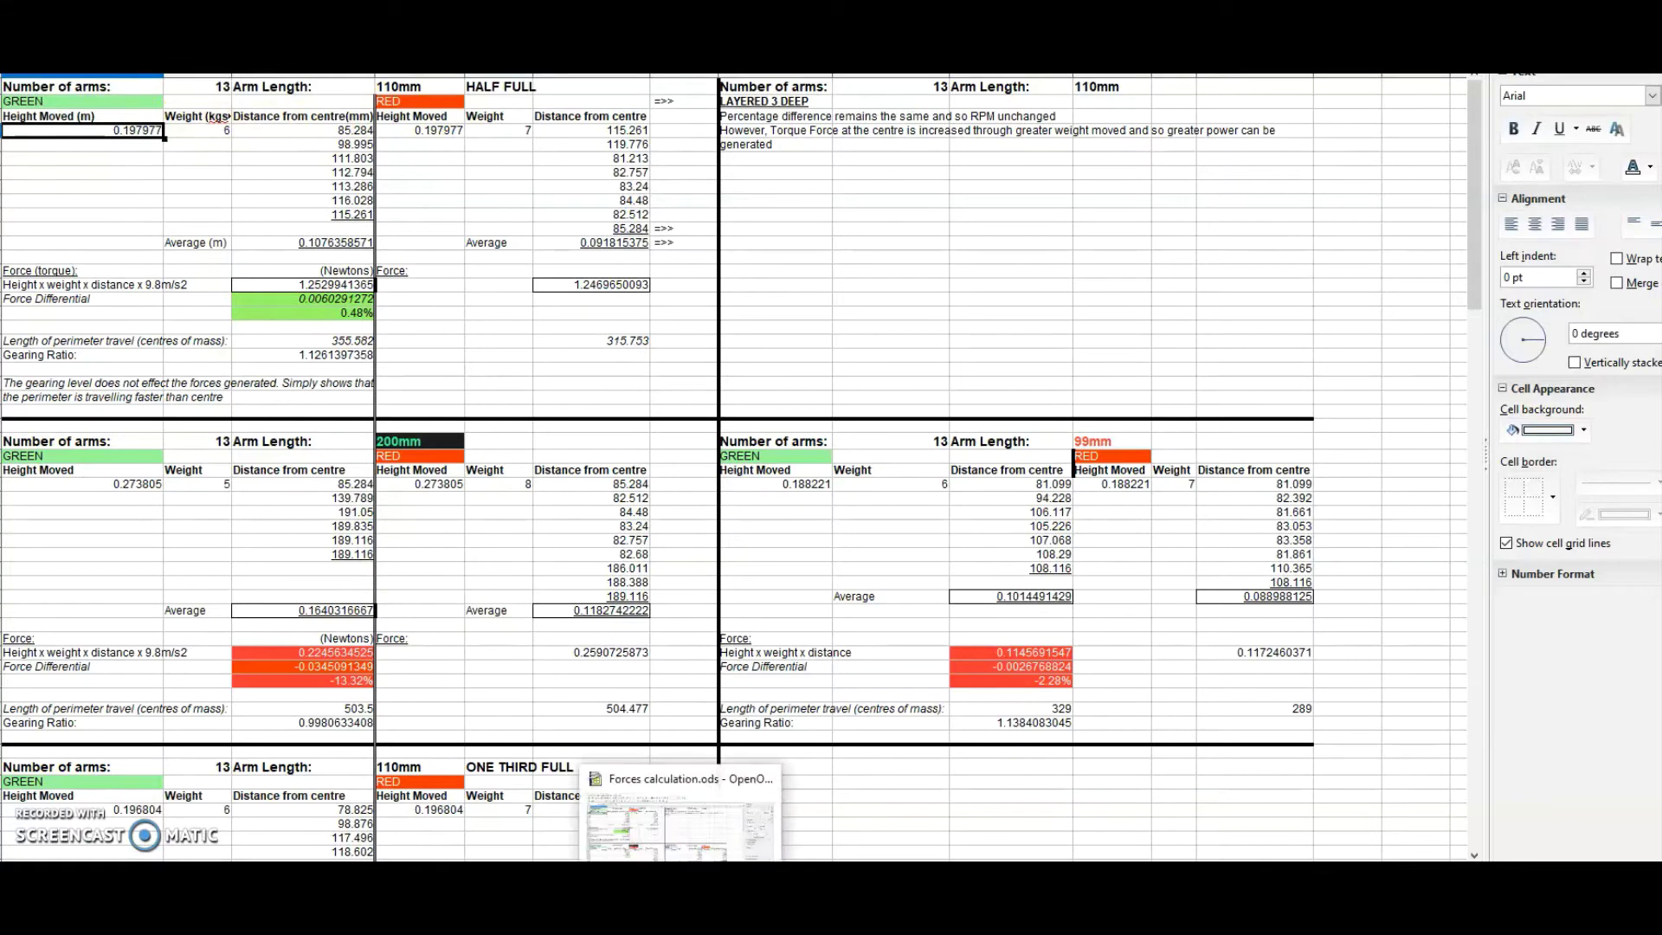
left_click(681, 869)
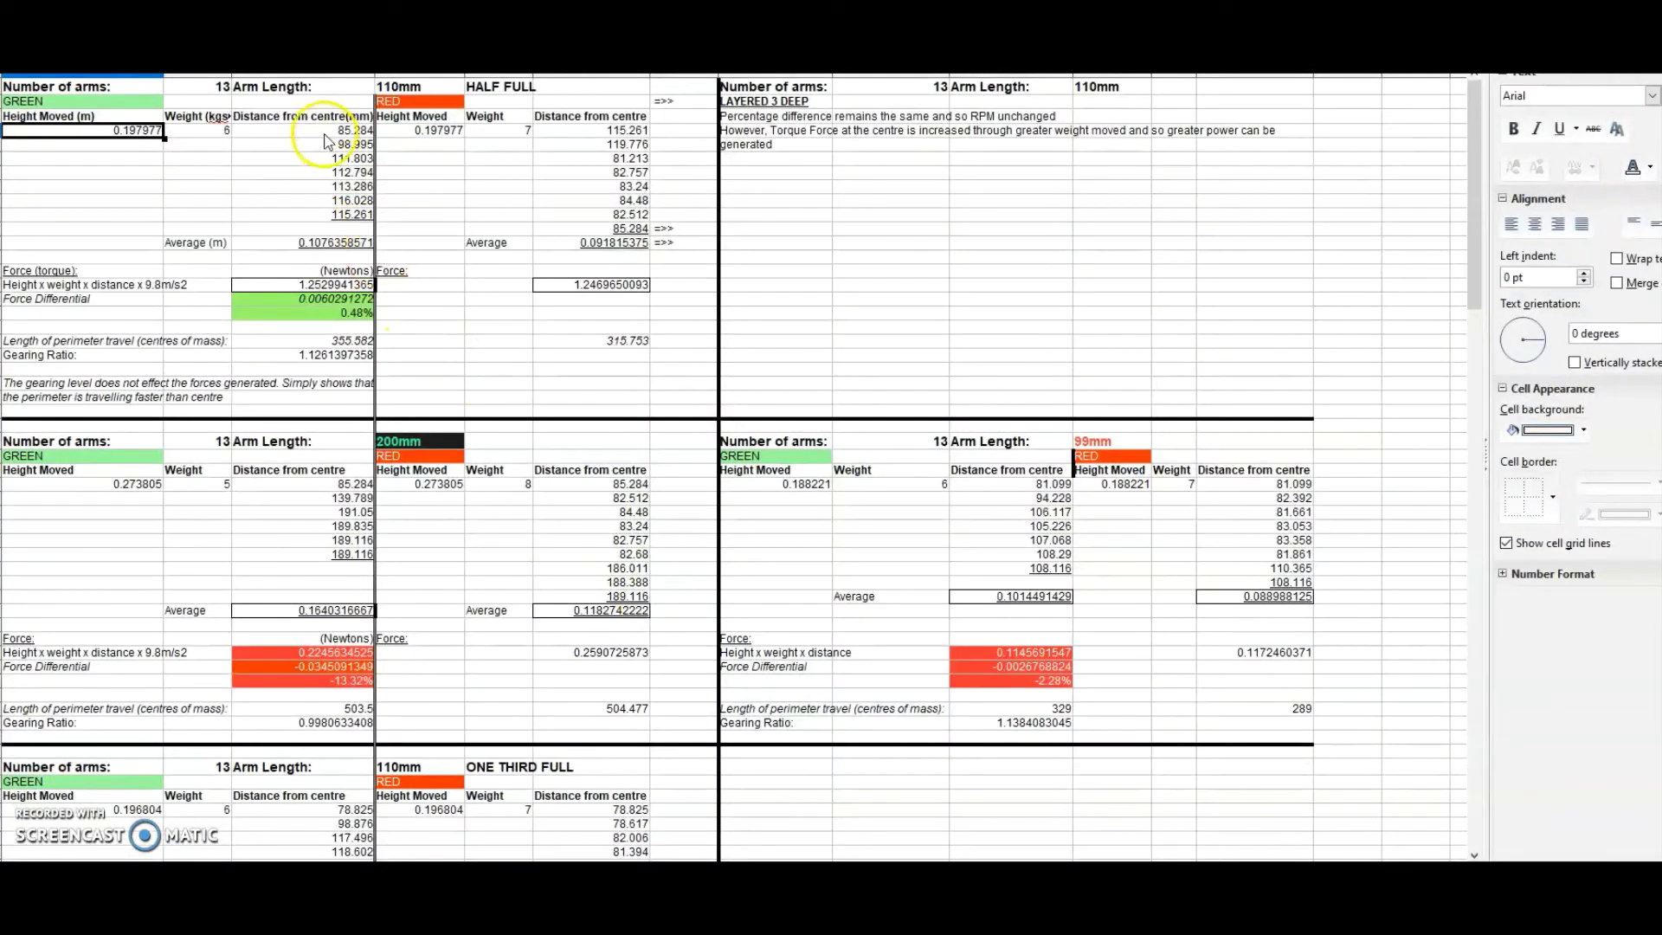
left_click(320, 133)
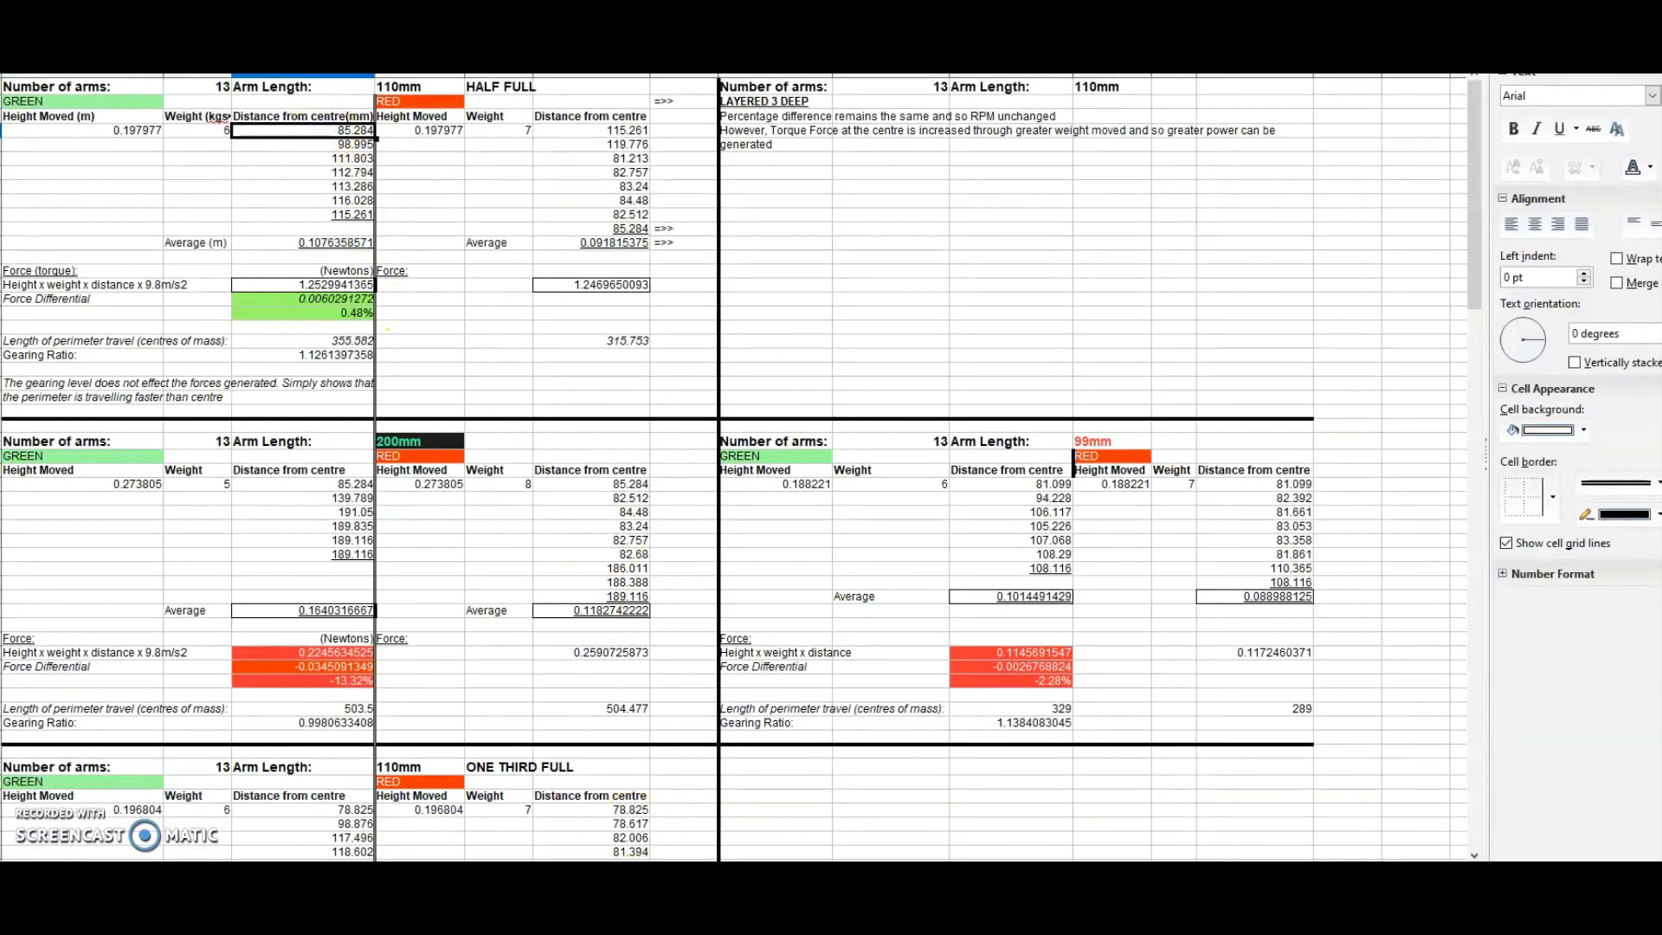
mouse_move(680, 865)
left_click(348, 144)
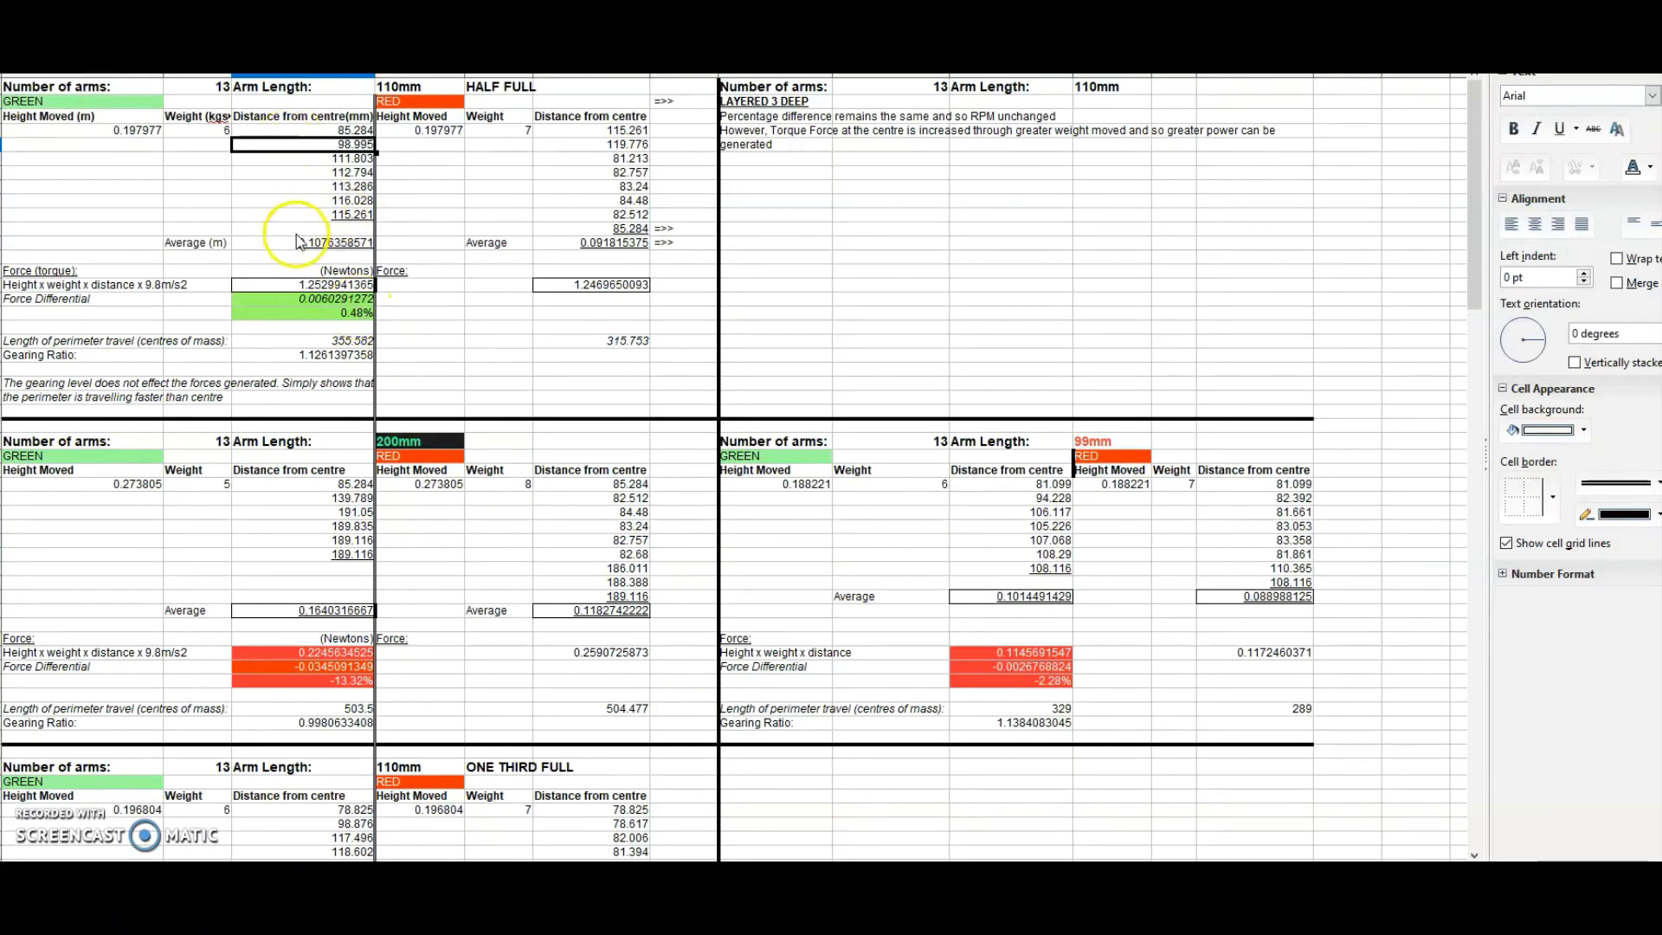
left_click(606, 130)
left_click(618, 227)
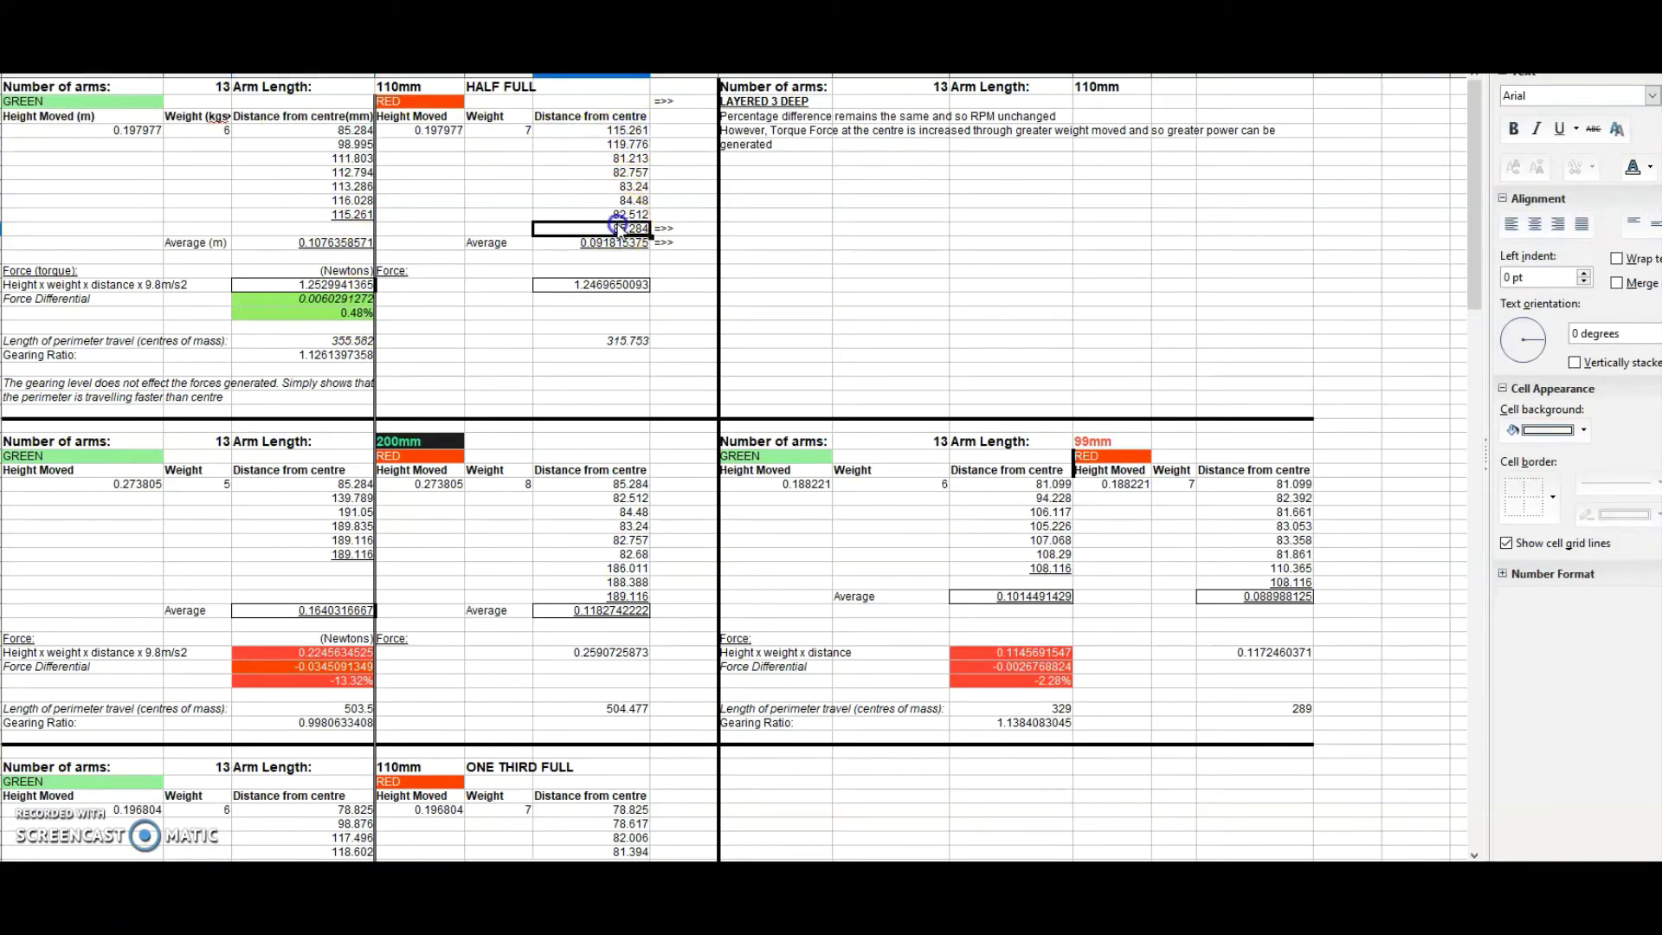
key("super+d")
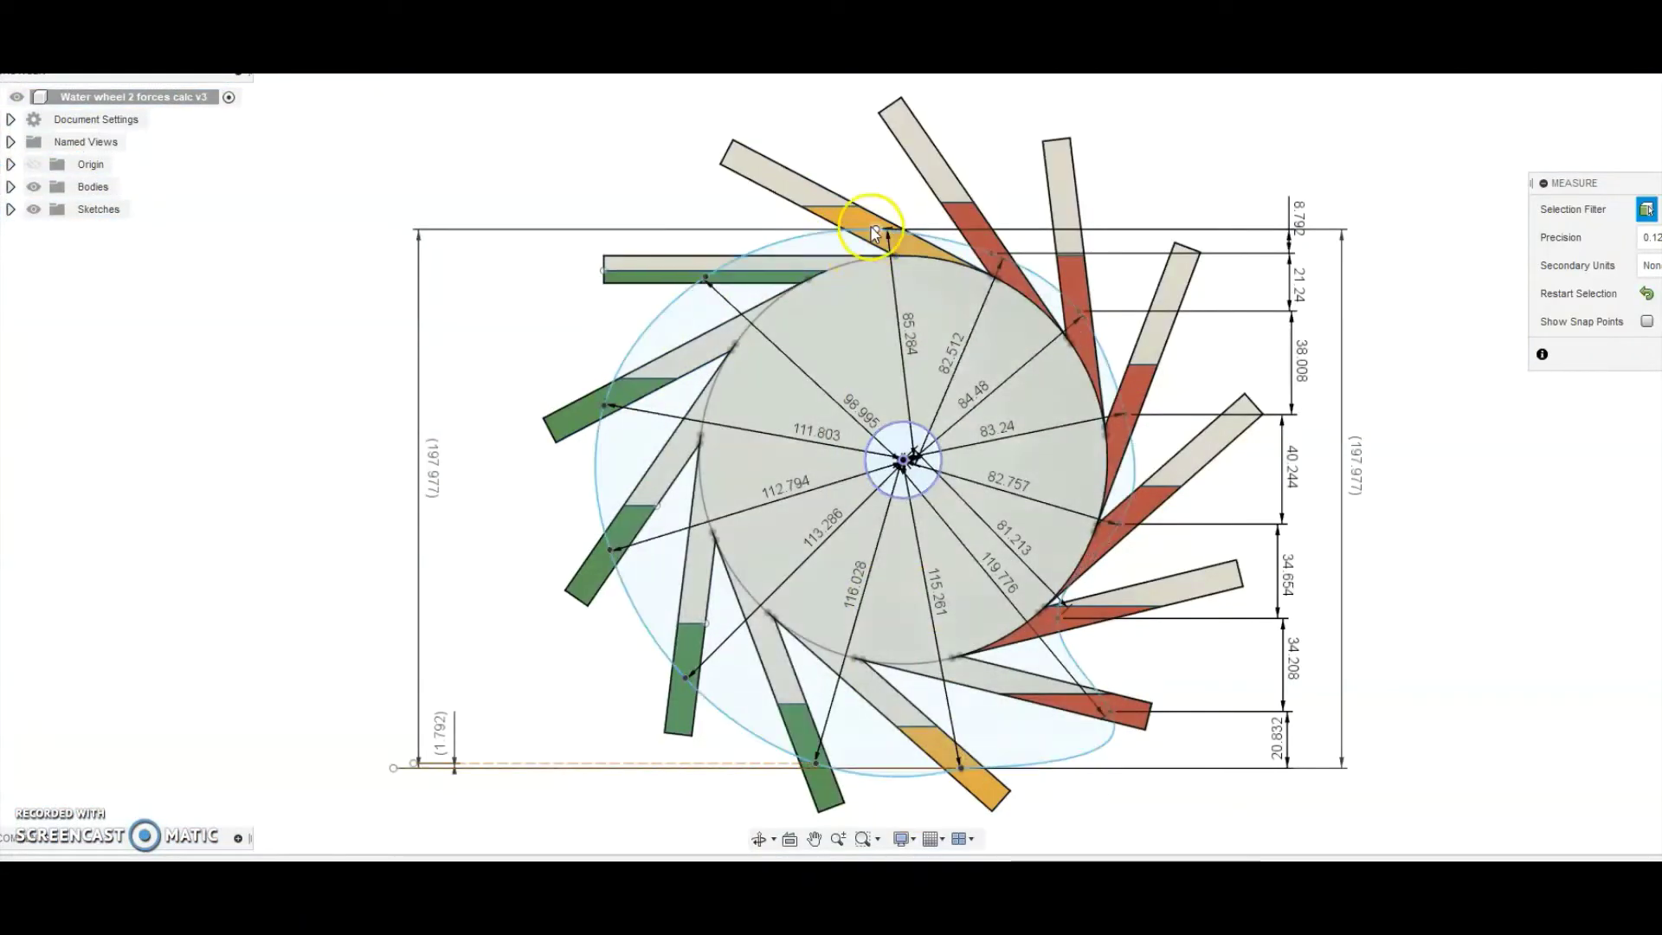
Measure the 5.00 mm gap from the top blade's sketch point to the outer profile, then clear it.
left_click(858, 207)
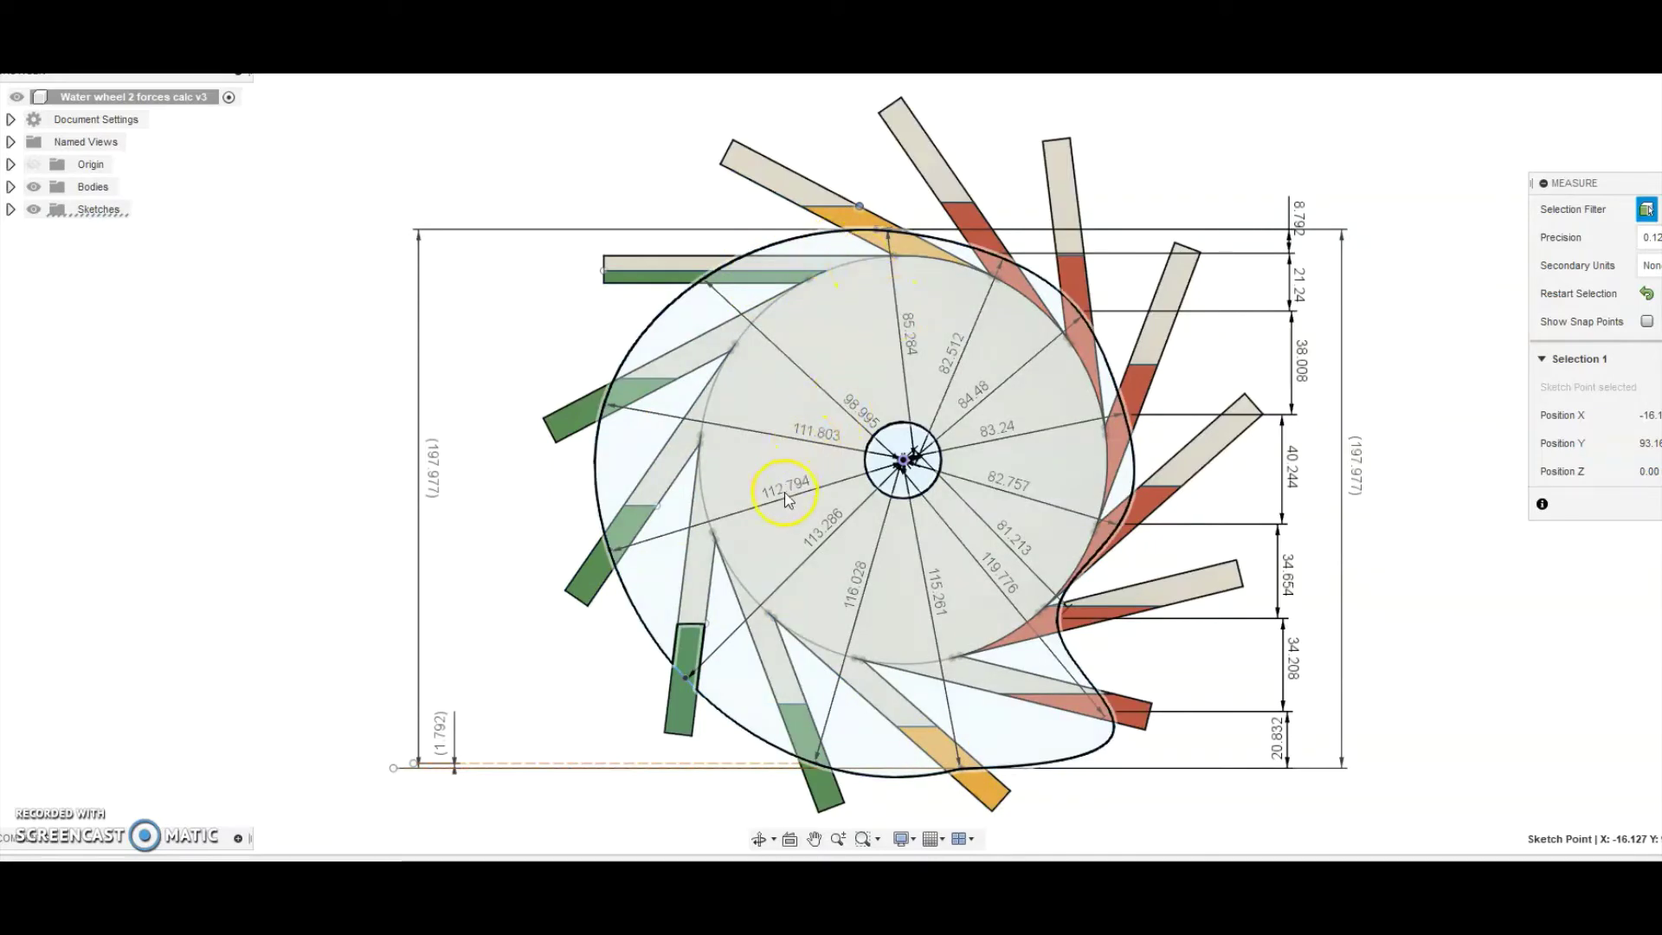
left_click(940, 623)
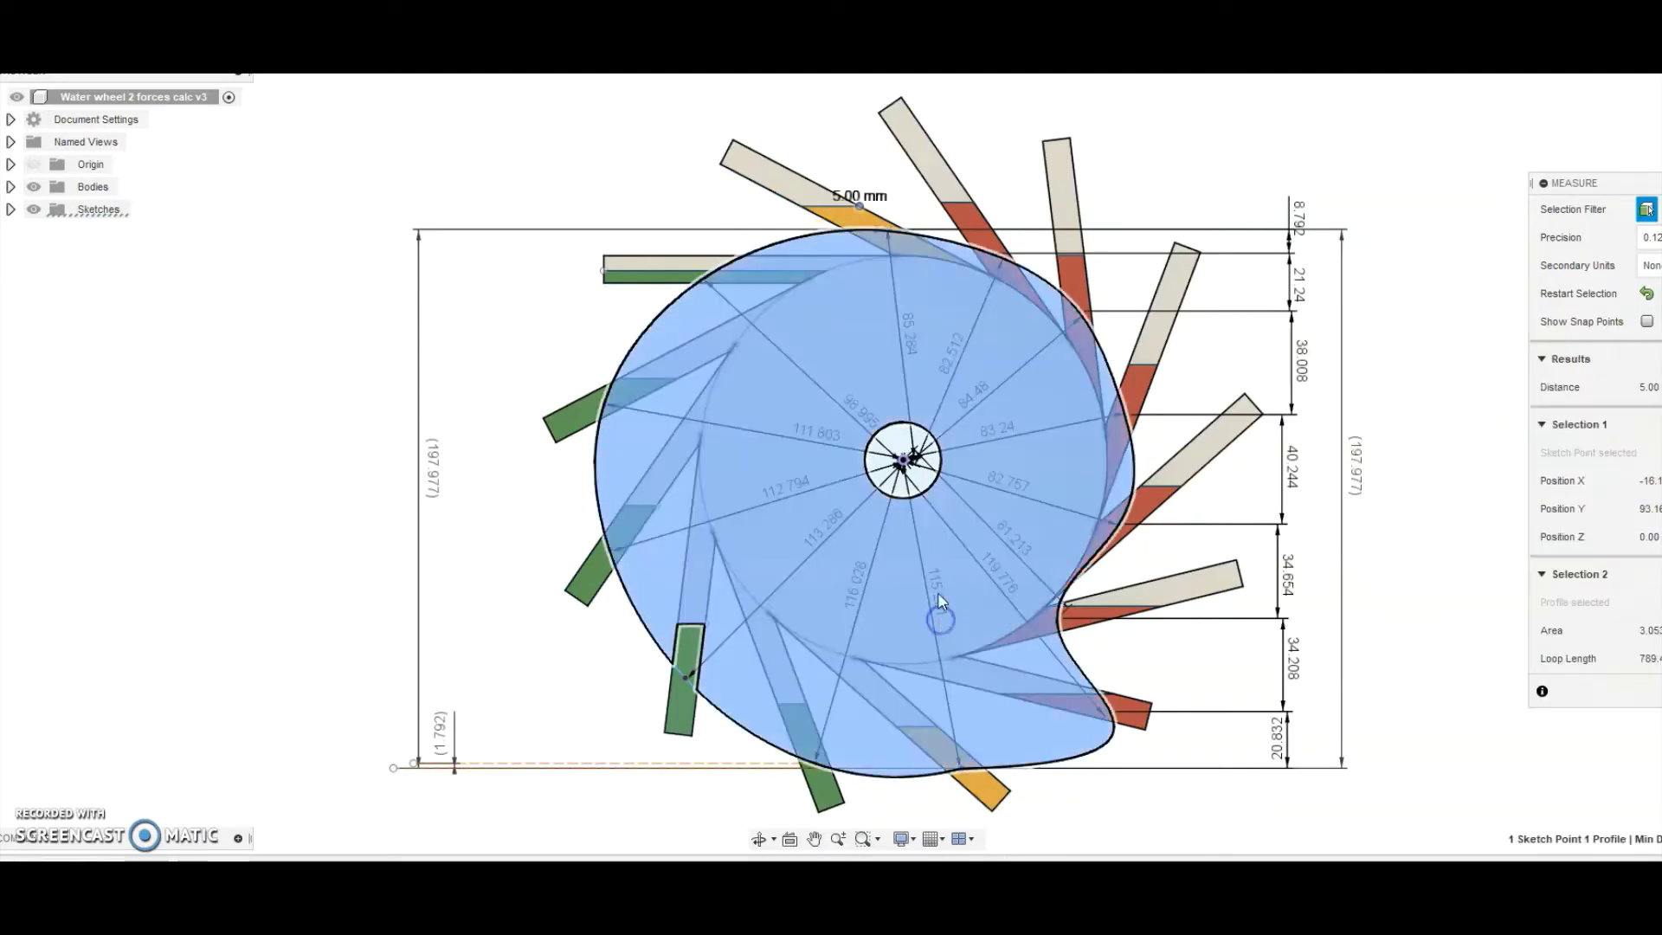
left_click(1246, 751)
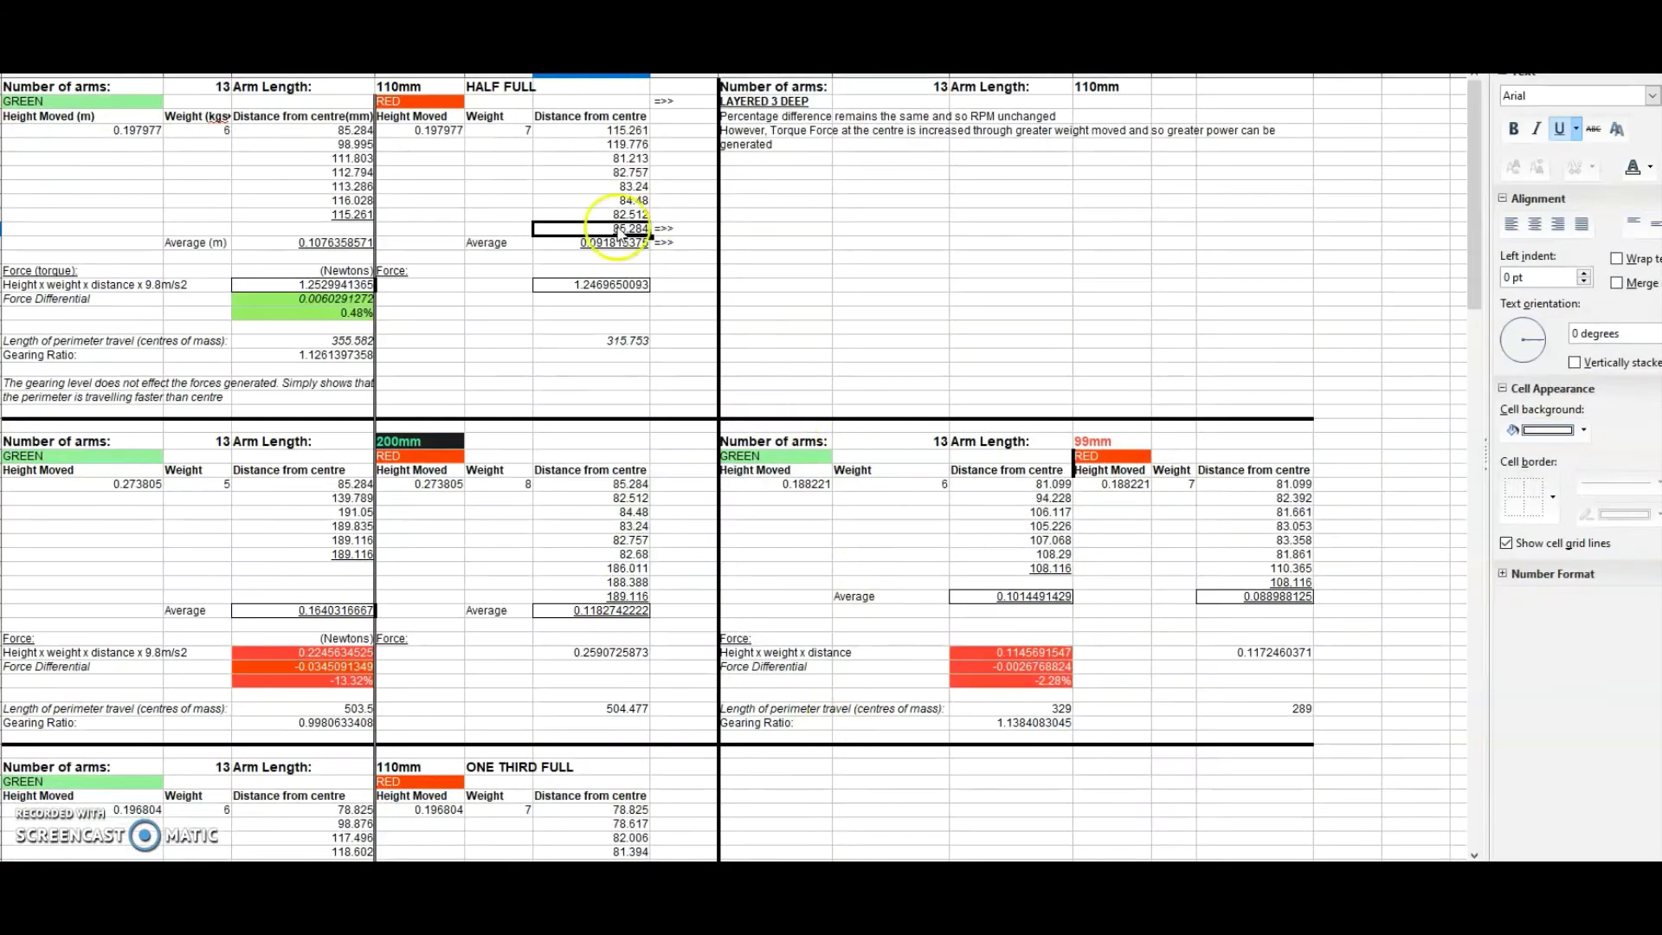
left_click(619, 130)
key("Down")
key("Down")
key("Down")
key("Down")
key("Down")
key("Down")
key("Down")
key("Left")
key("Left")
key("Left")
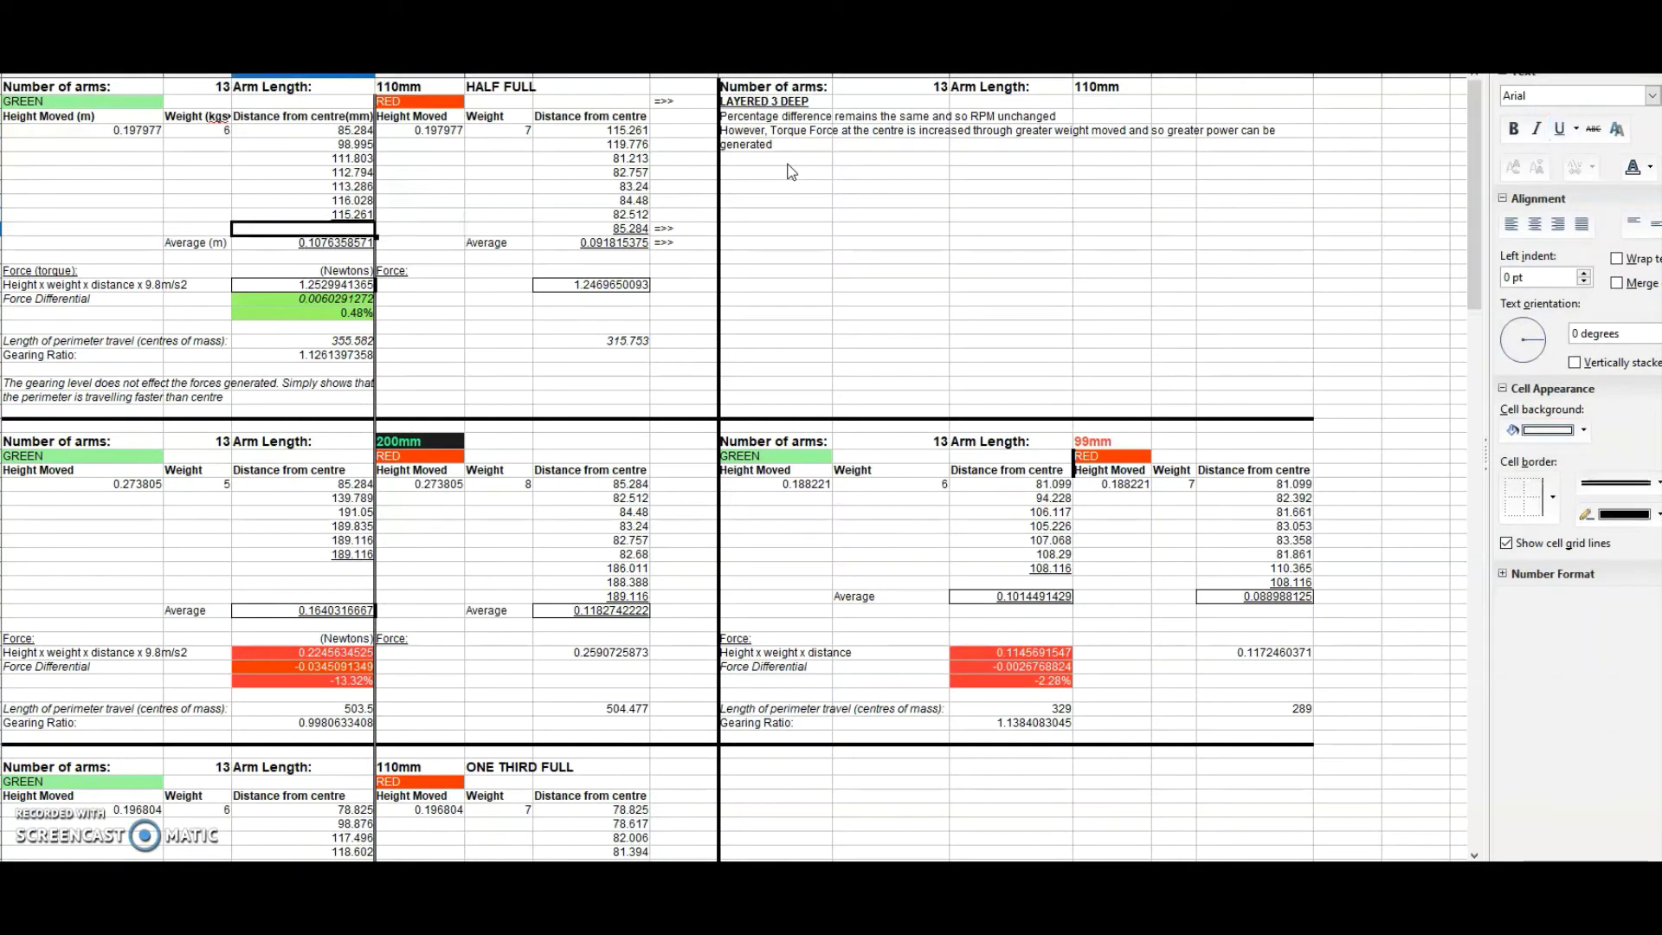
key("Up")
key("Up")
key("Up")
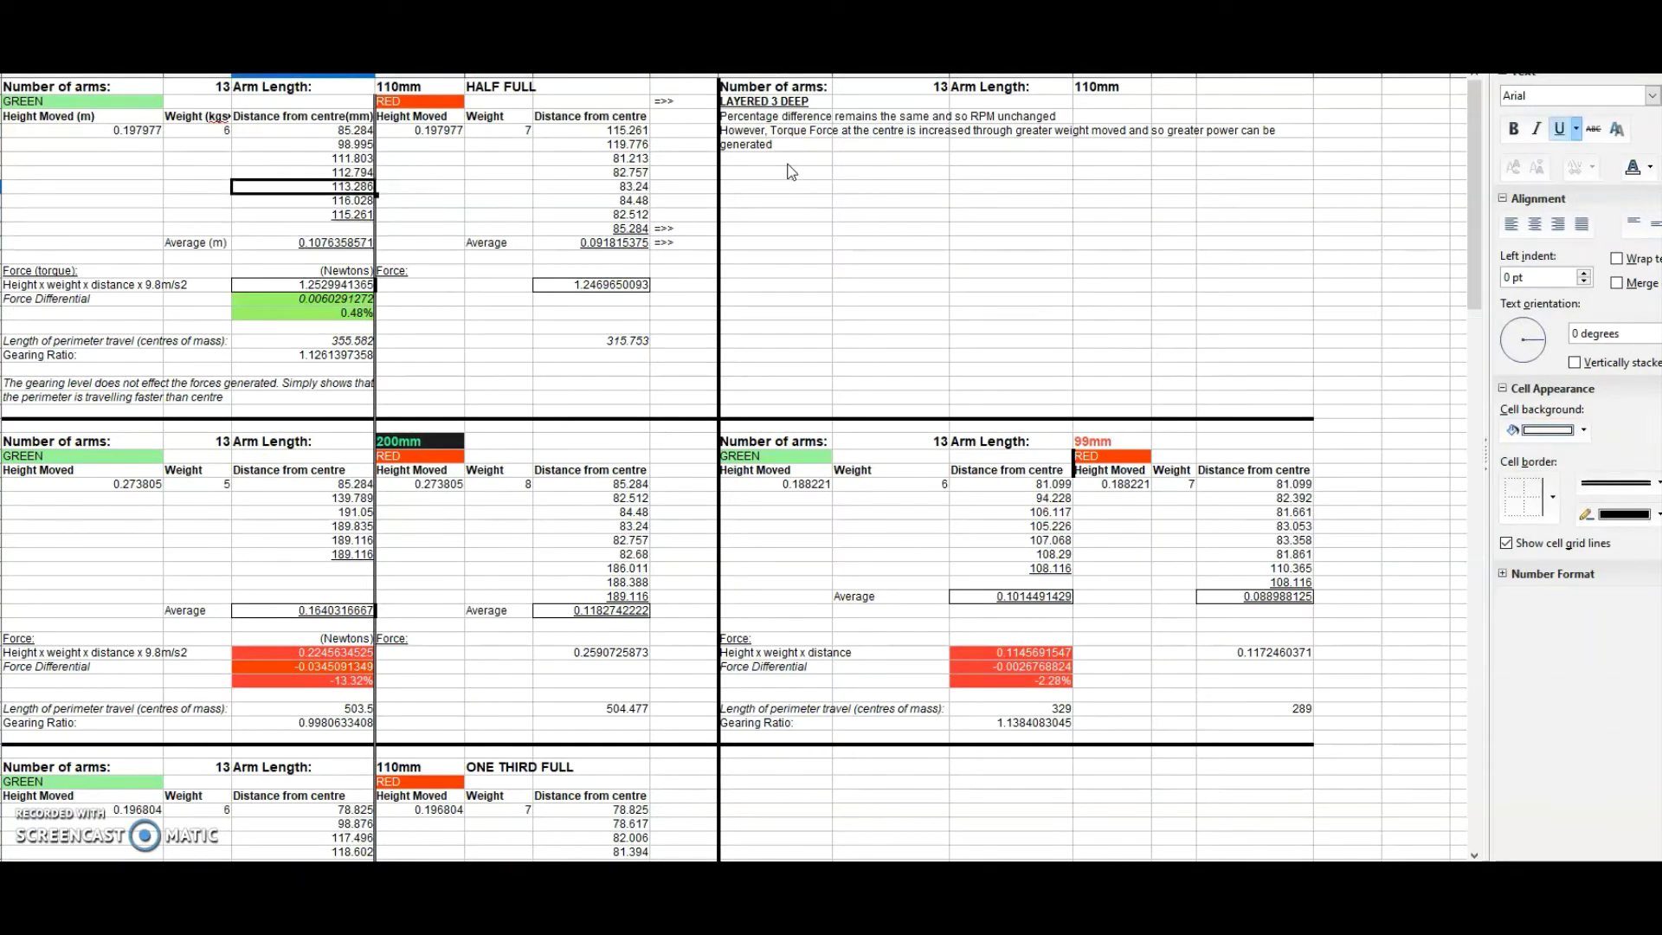
key("Up")
key("Up")
key("Up")
key("Down")
key("Down")
key("Down")
key("Down")
key("Down")
key("Down")
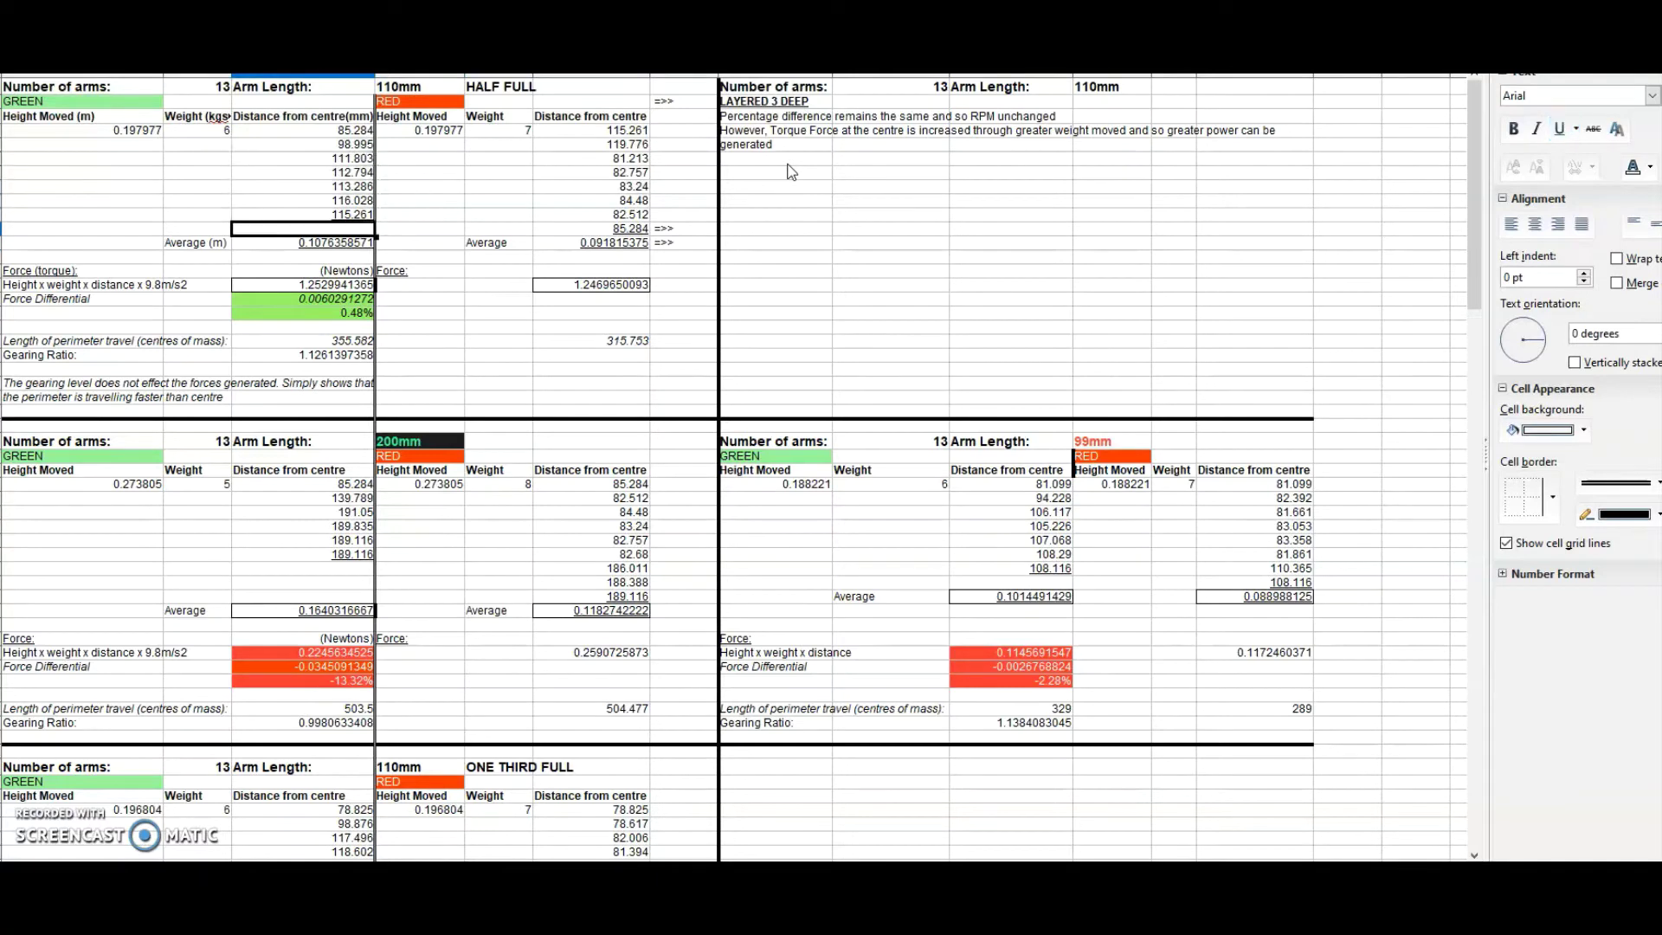
key("Down")
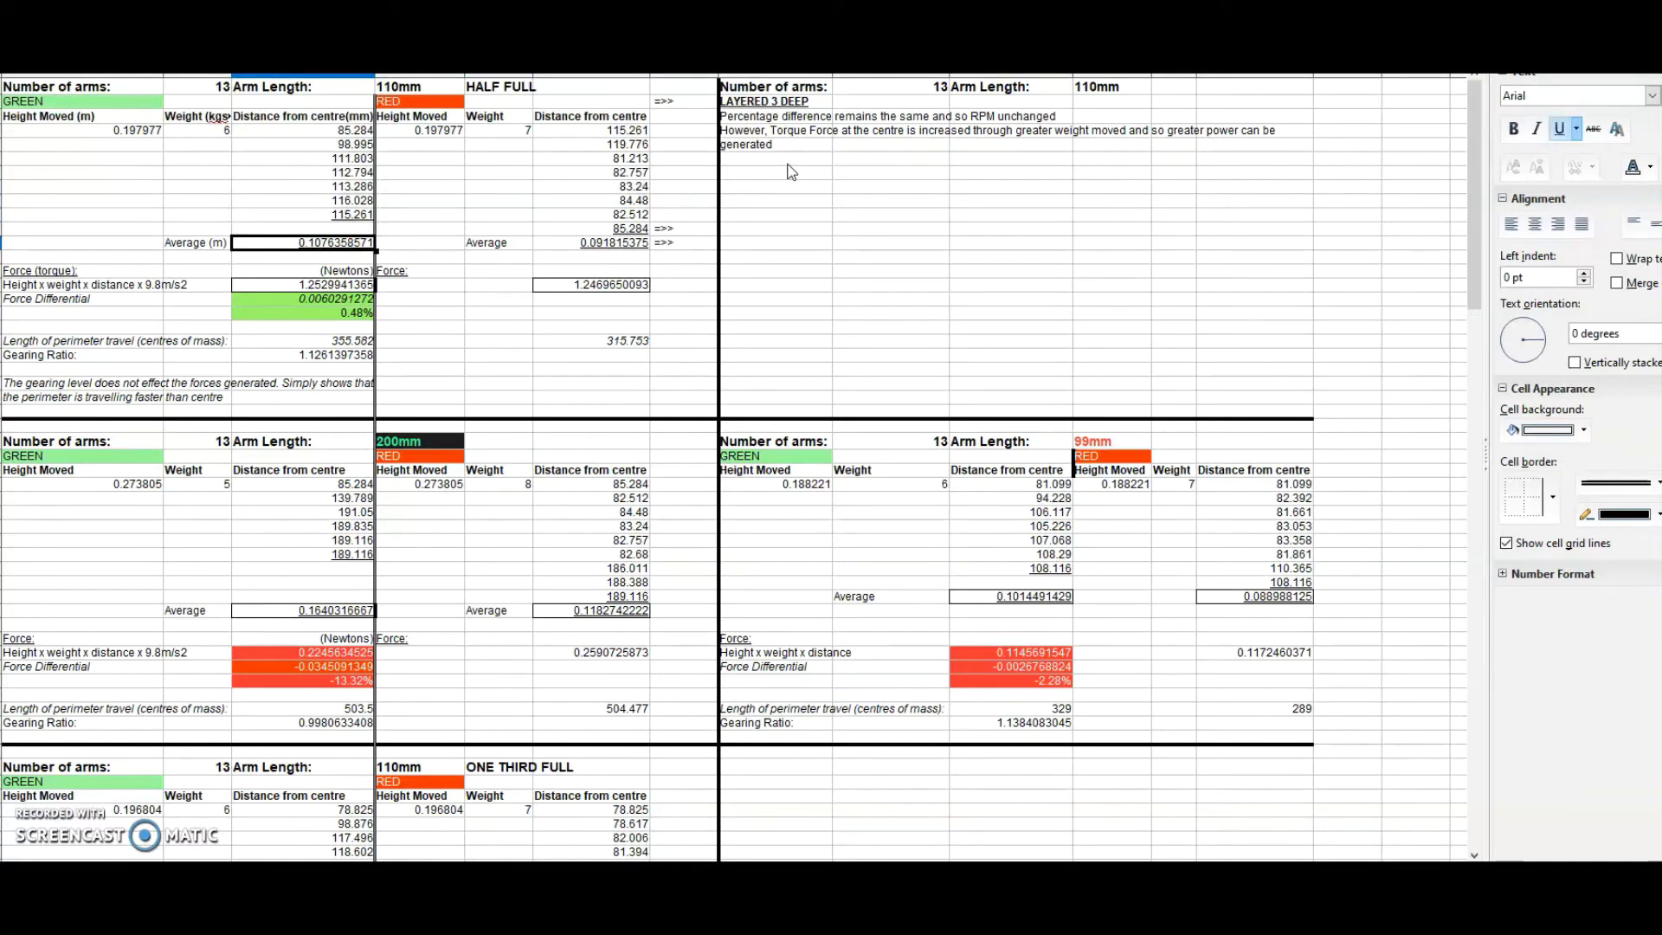
key("Left")
key("Left")
key("Up")
key("Up")
key("Up")
key("Up")
key("Up")
key("Up")
key("Up")
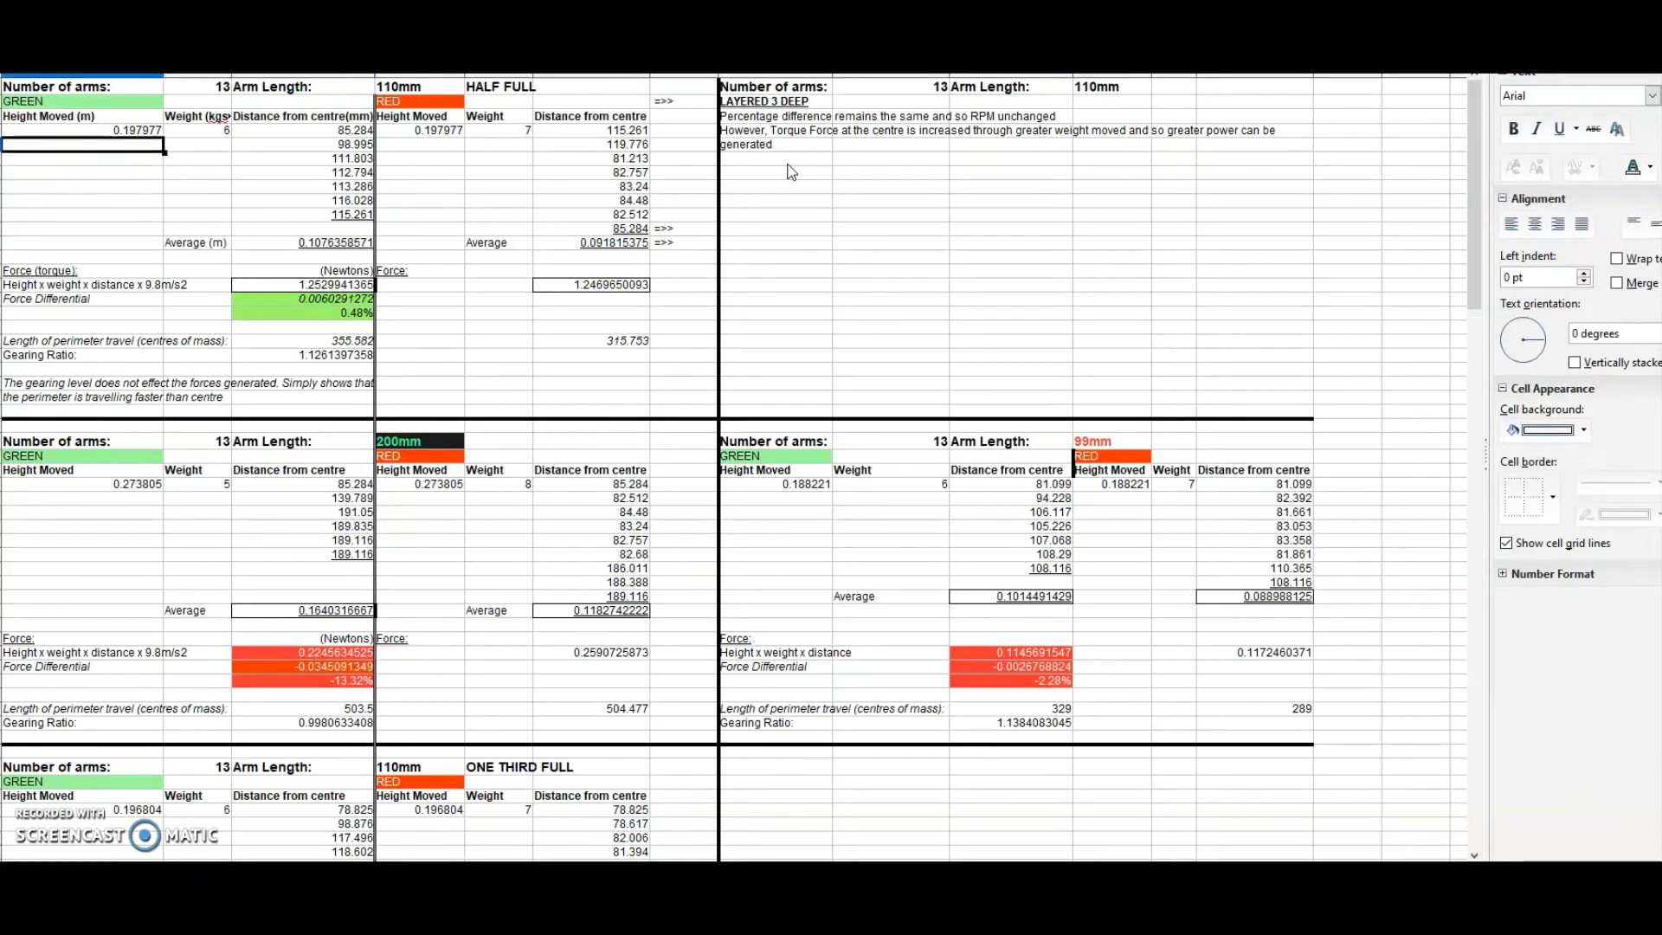
key("Up")
key("Right")
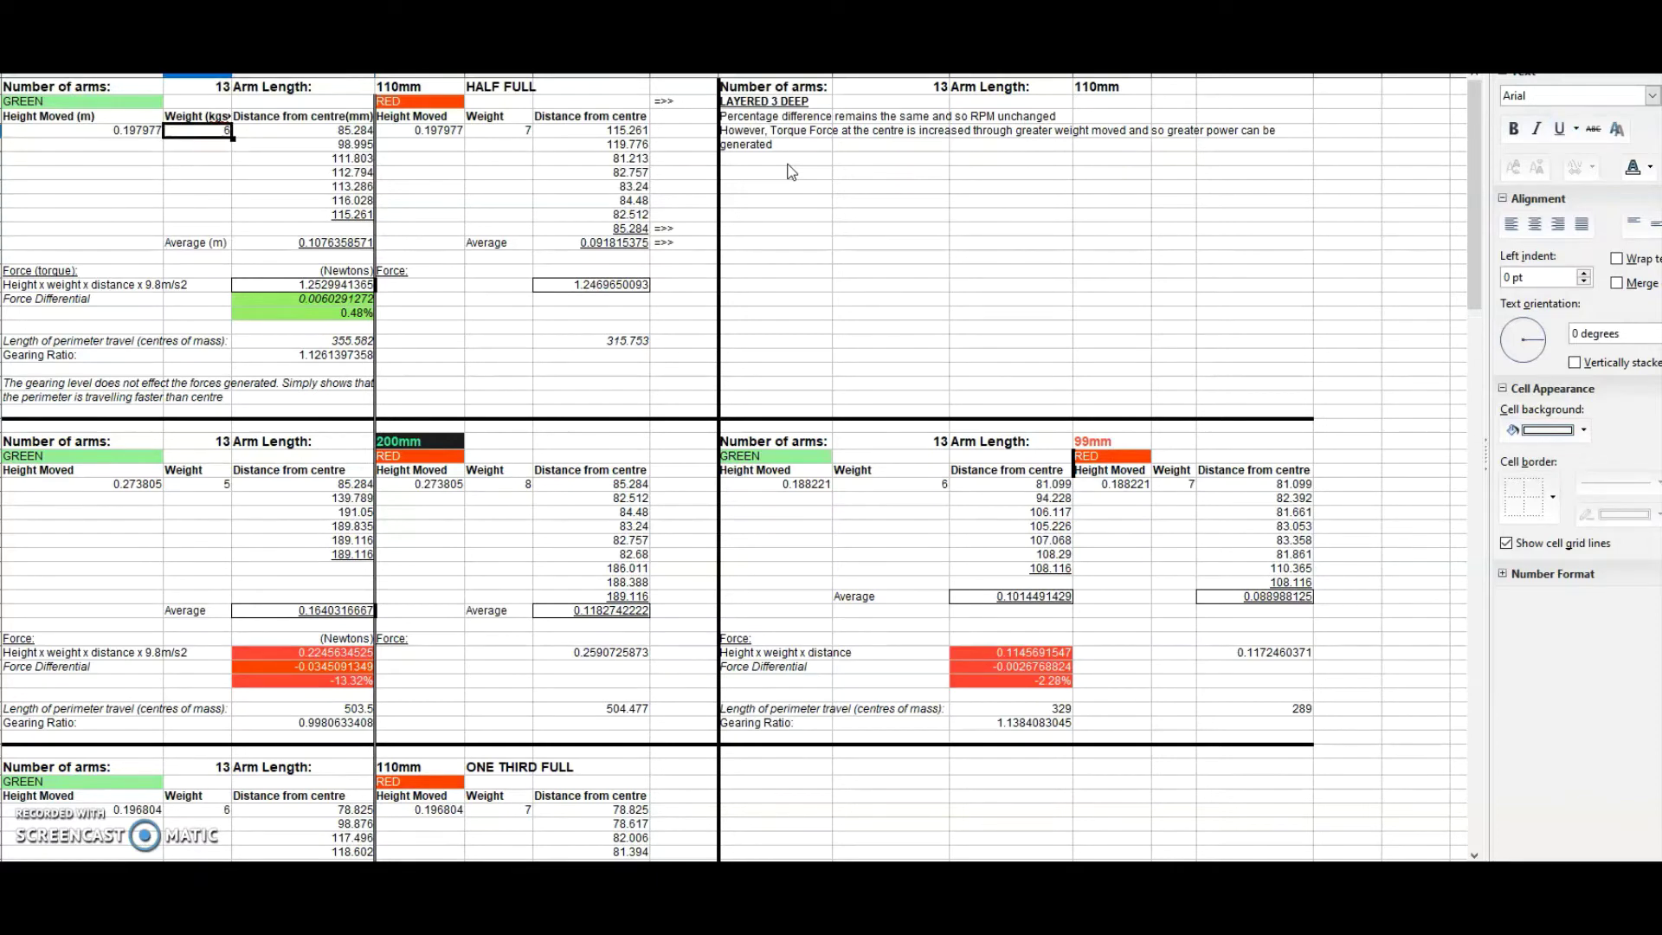
left_click(433, 133)
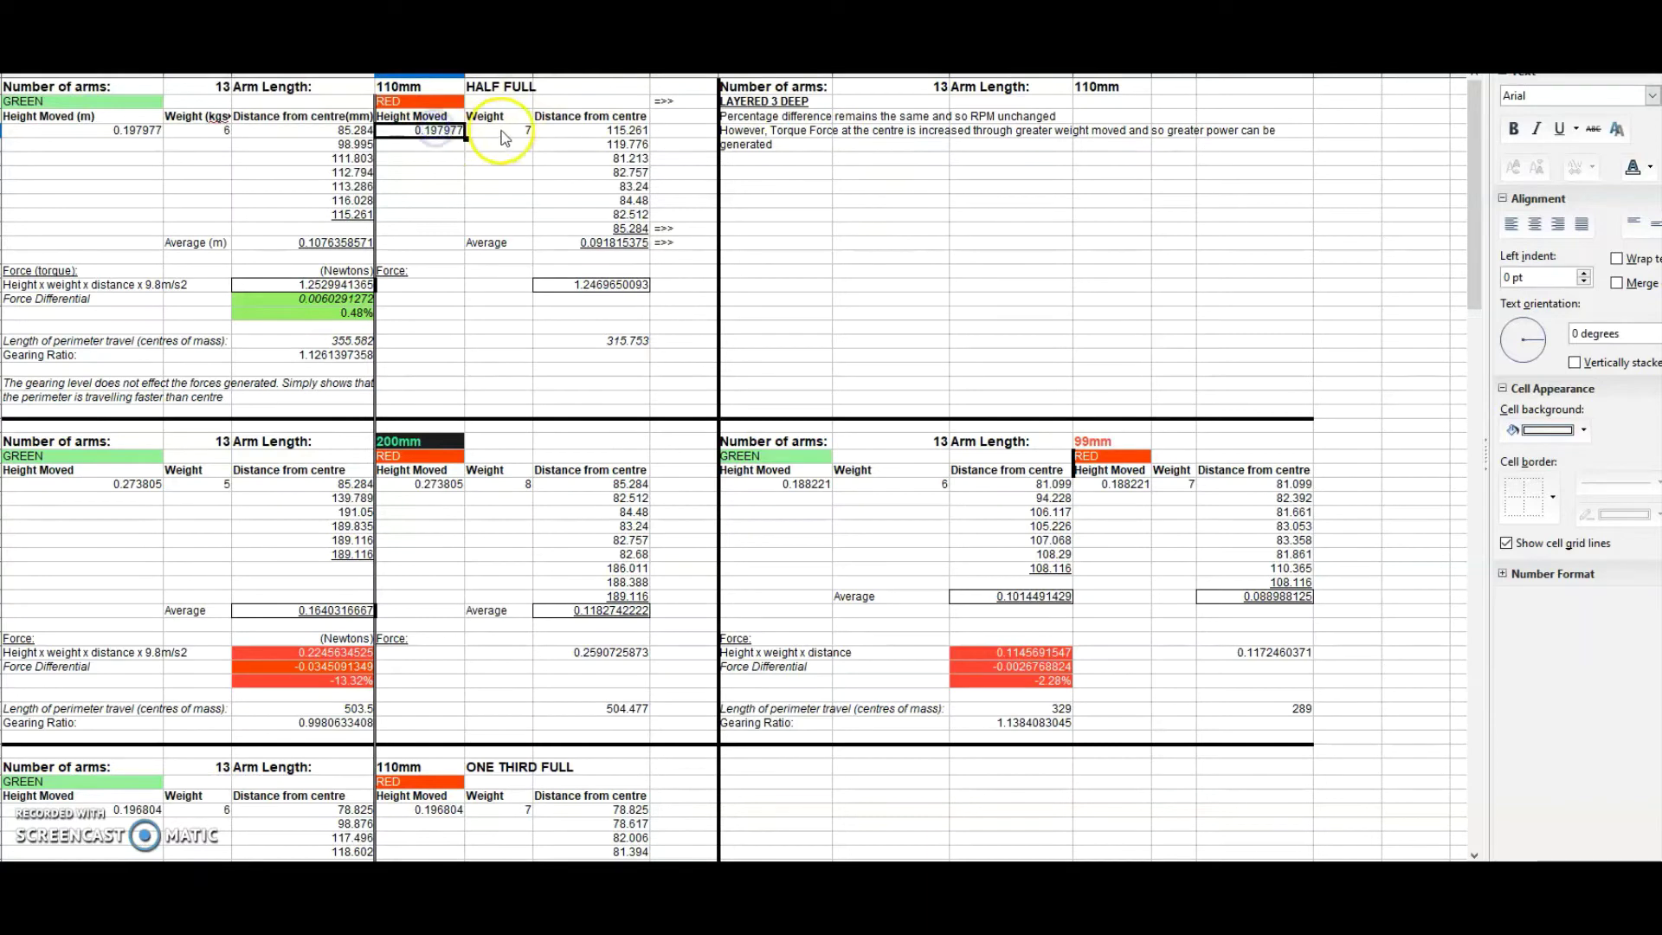
left_click(504, 137)
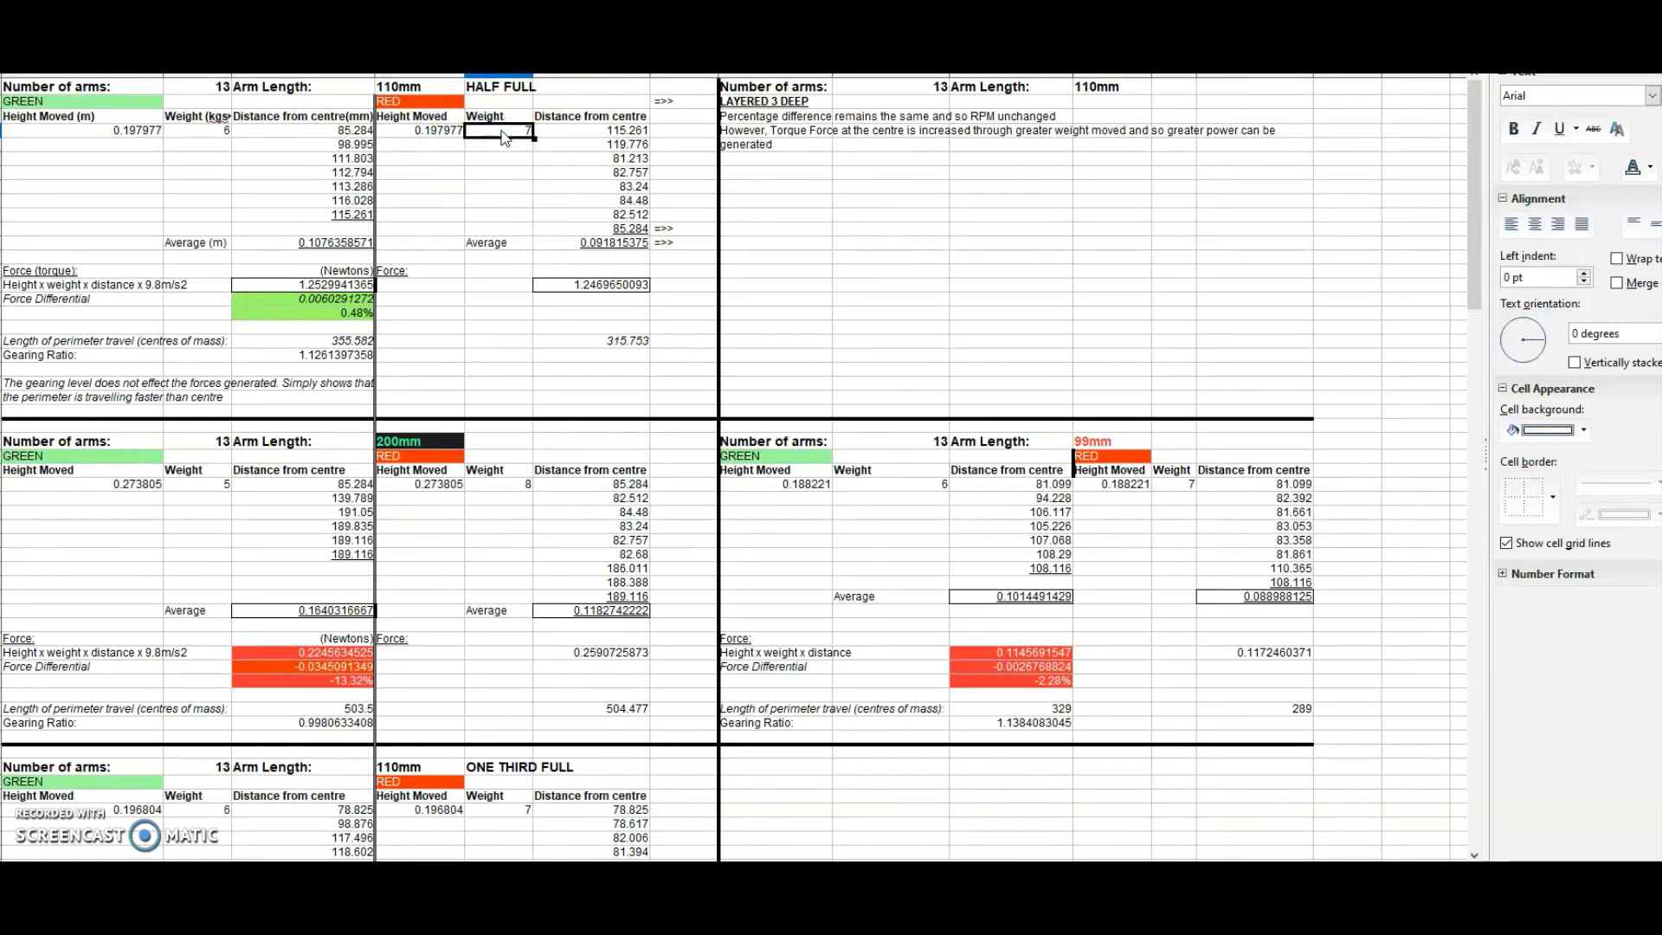
left_click(126, 287)
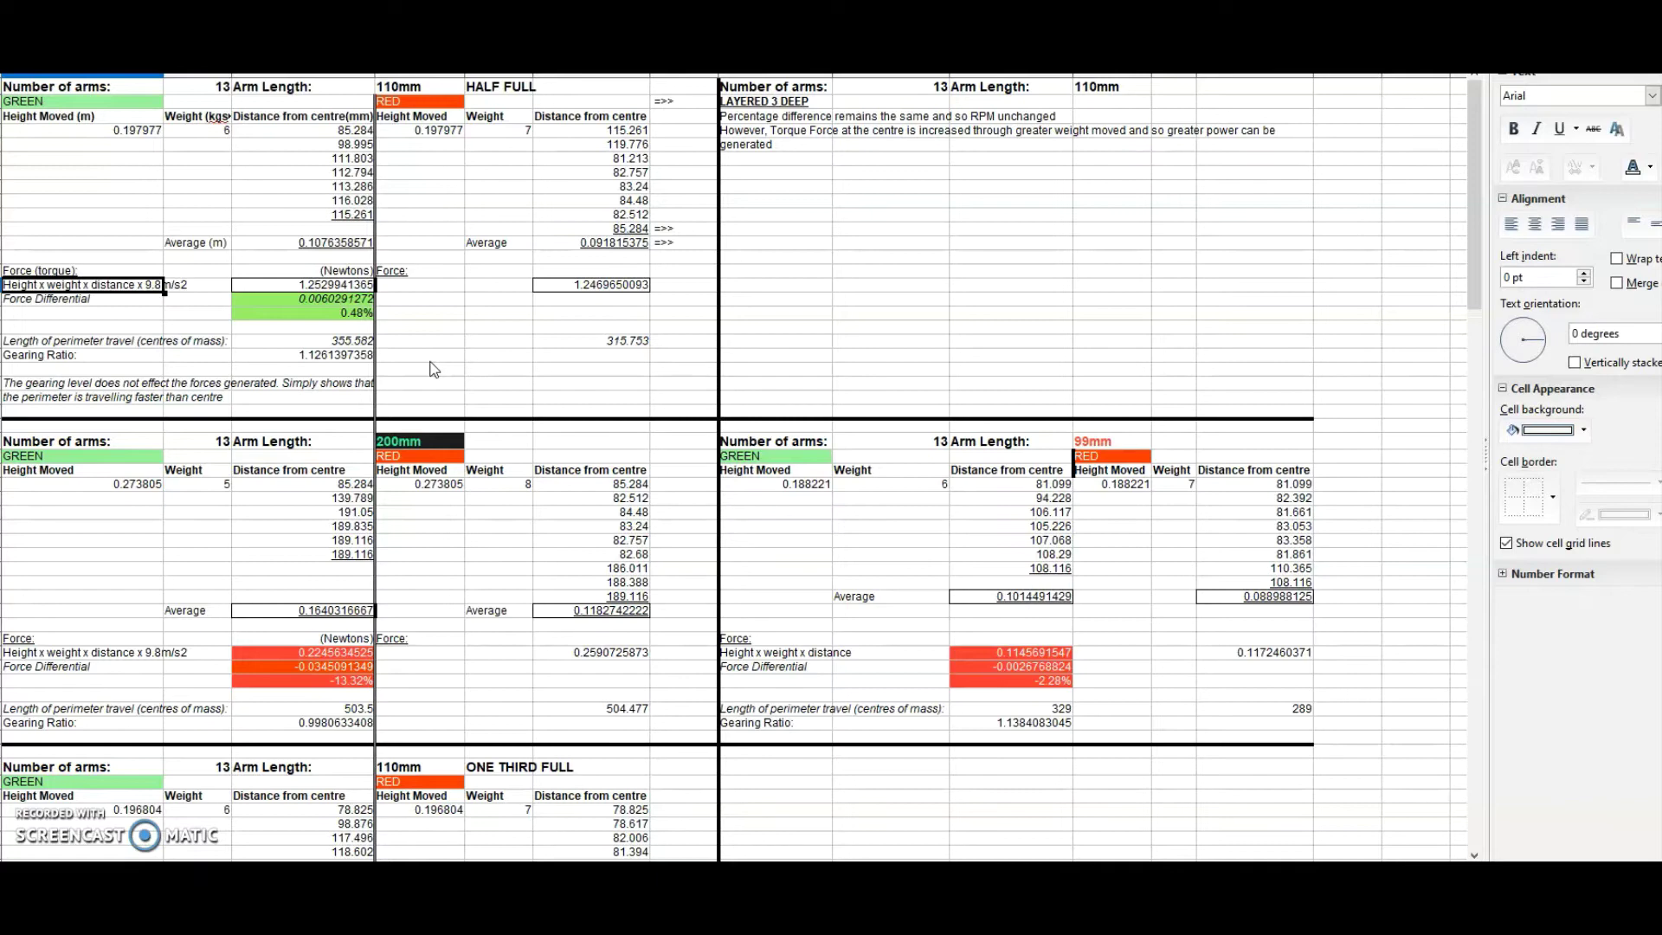
key("Right")
key("Right")
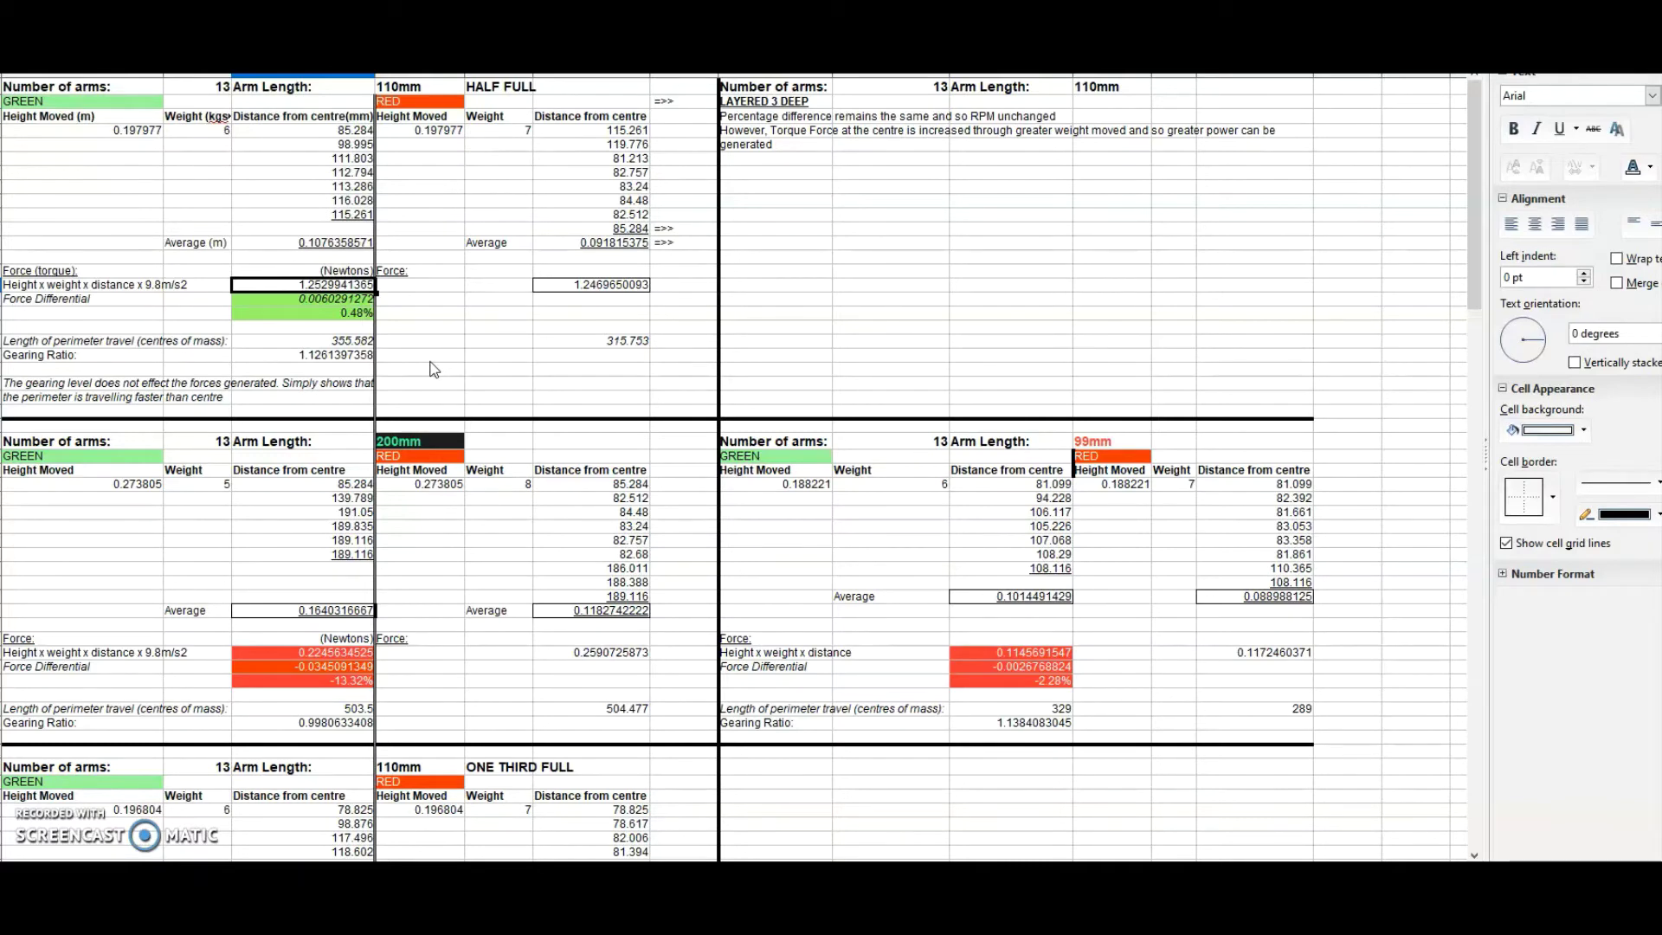
key("Right")
key("Right")
key("Right")
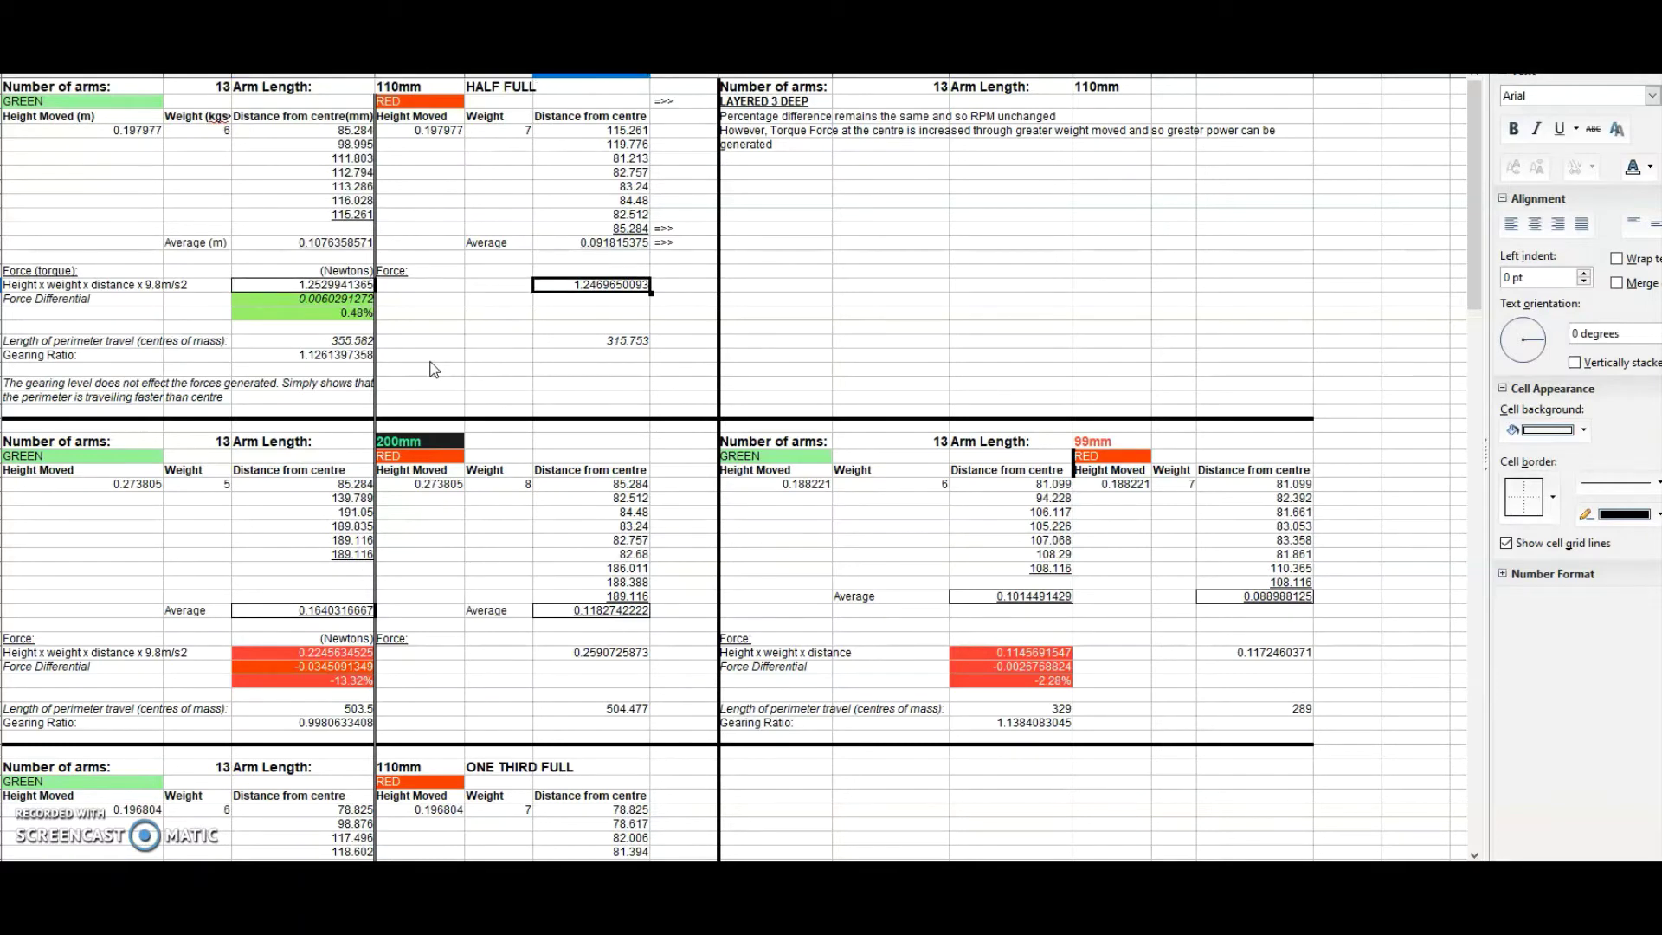
key("Left")
key("Left")
key("Left")
key("Down")
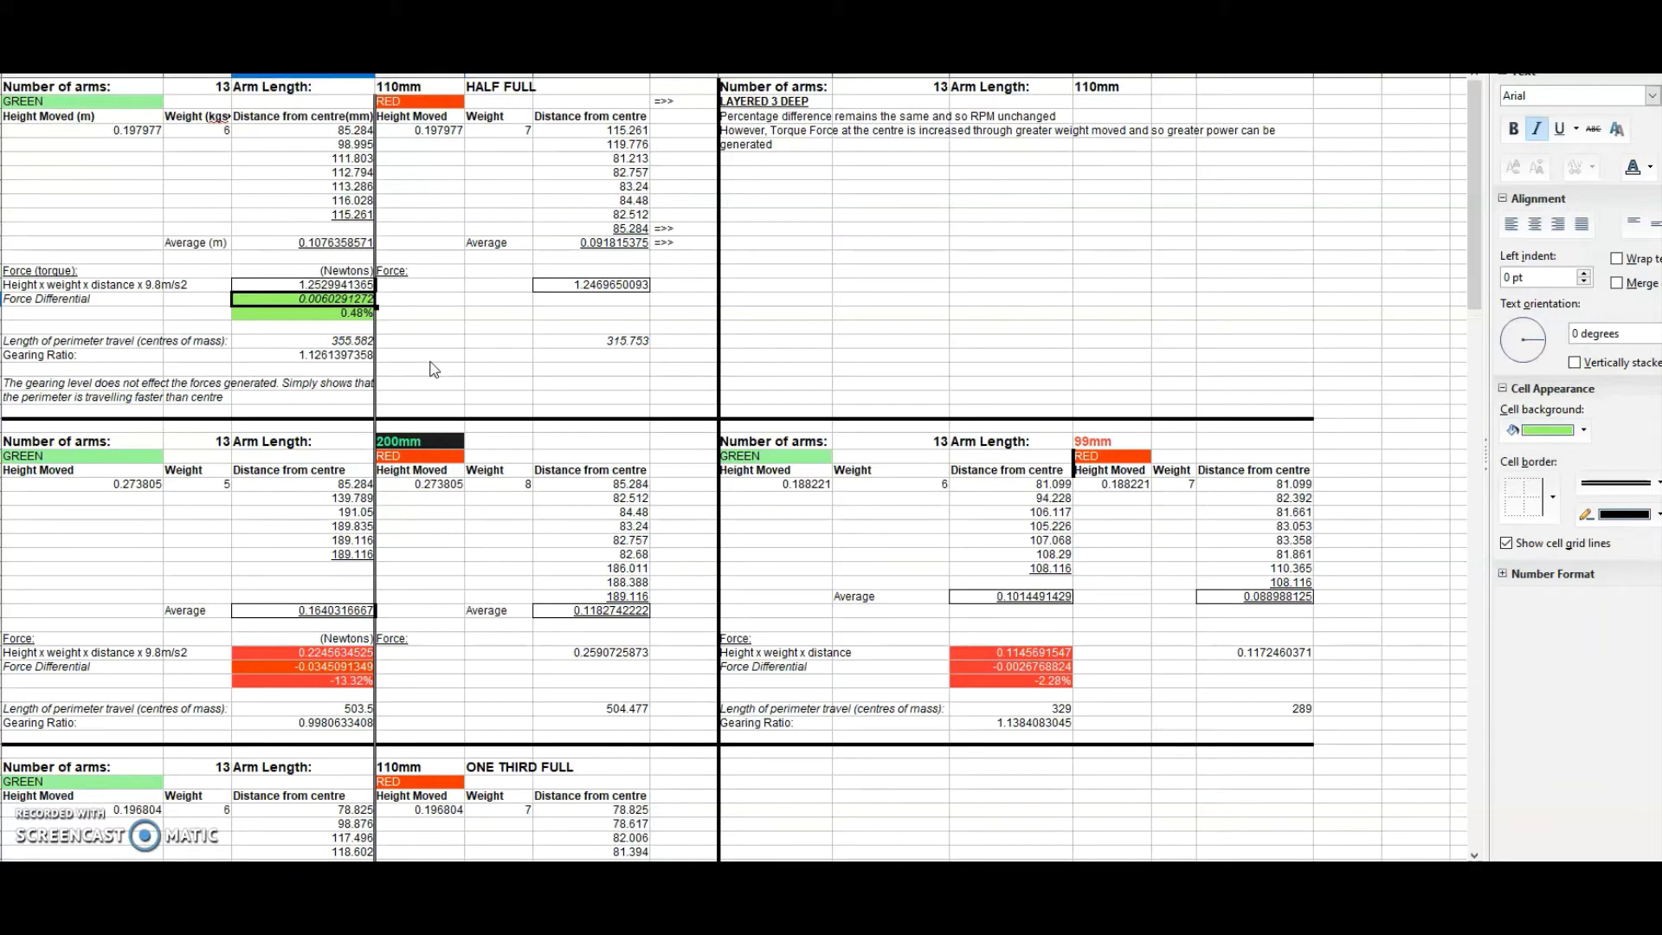
key("Down")
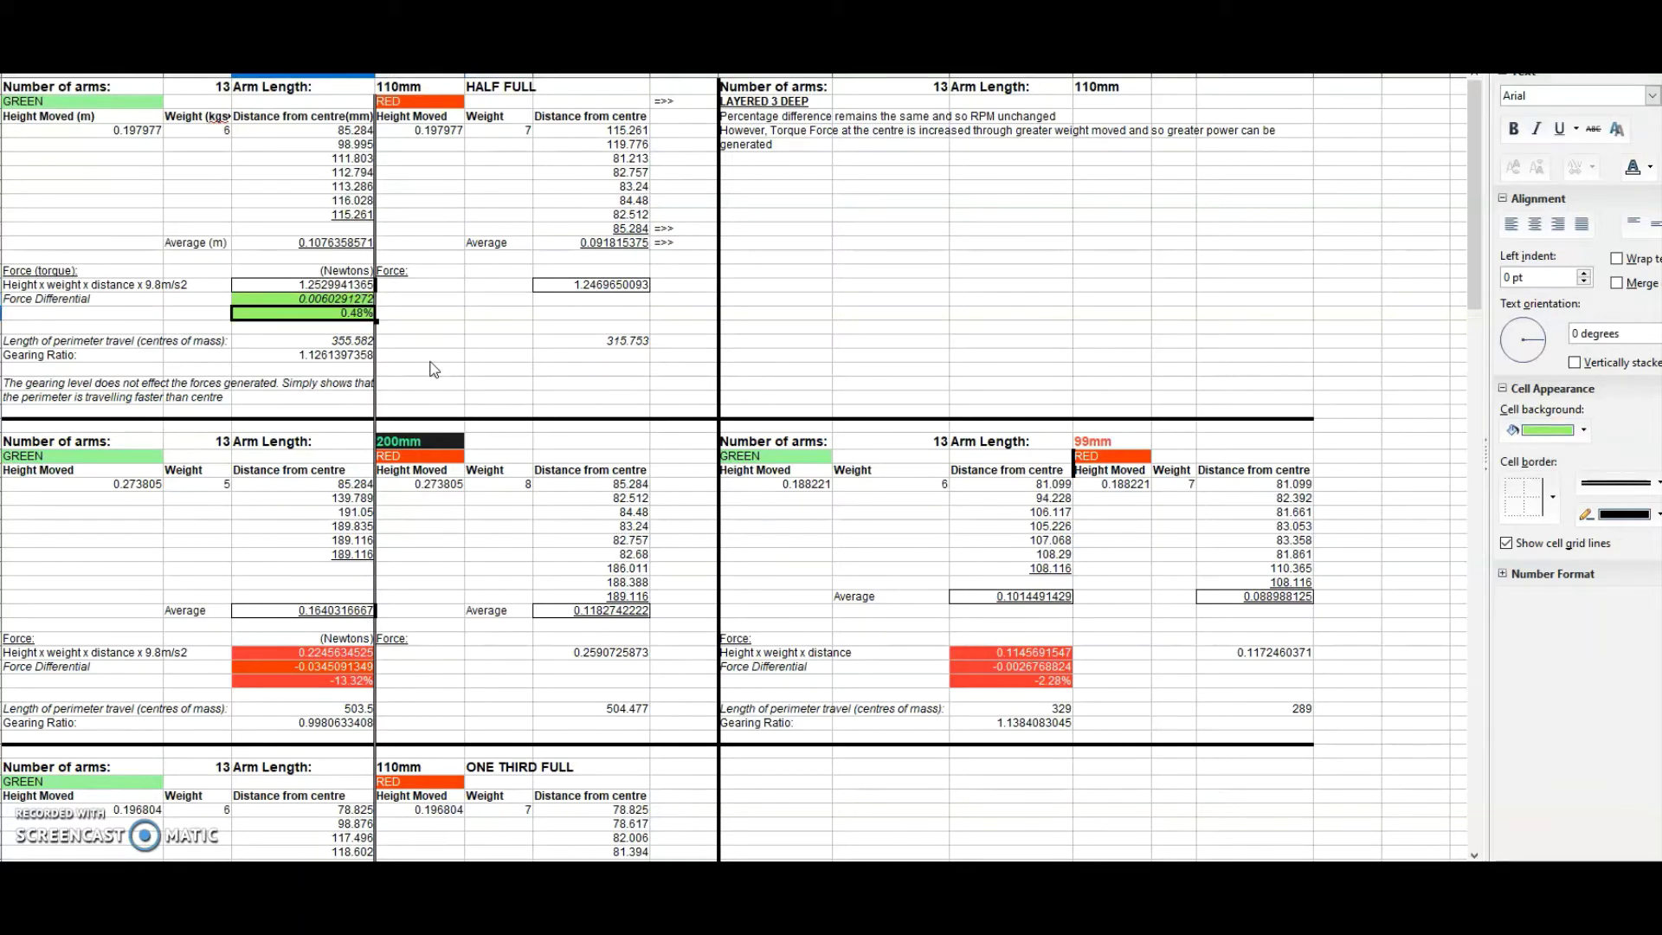
key("Up")
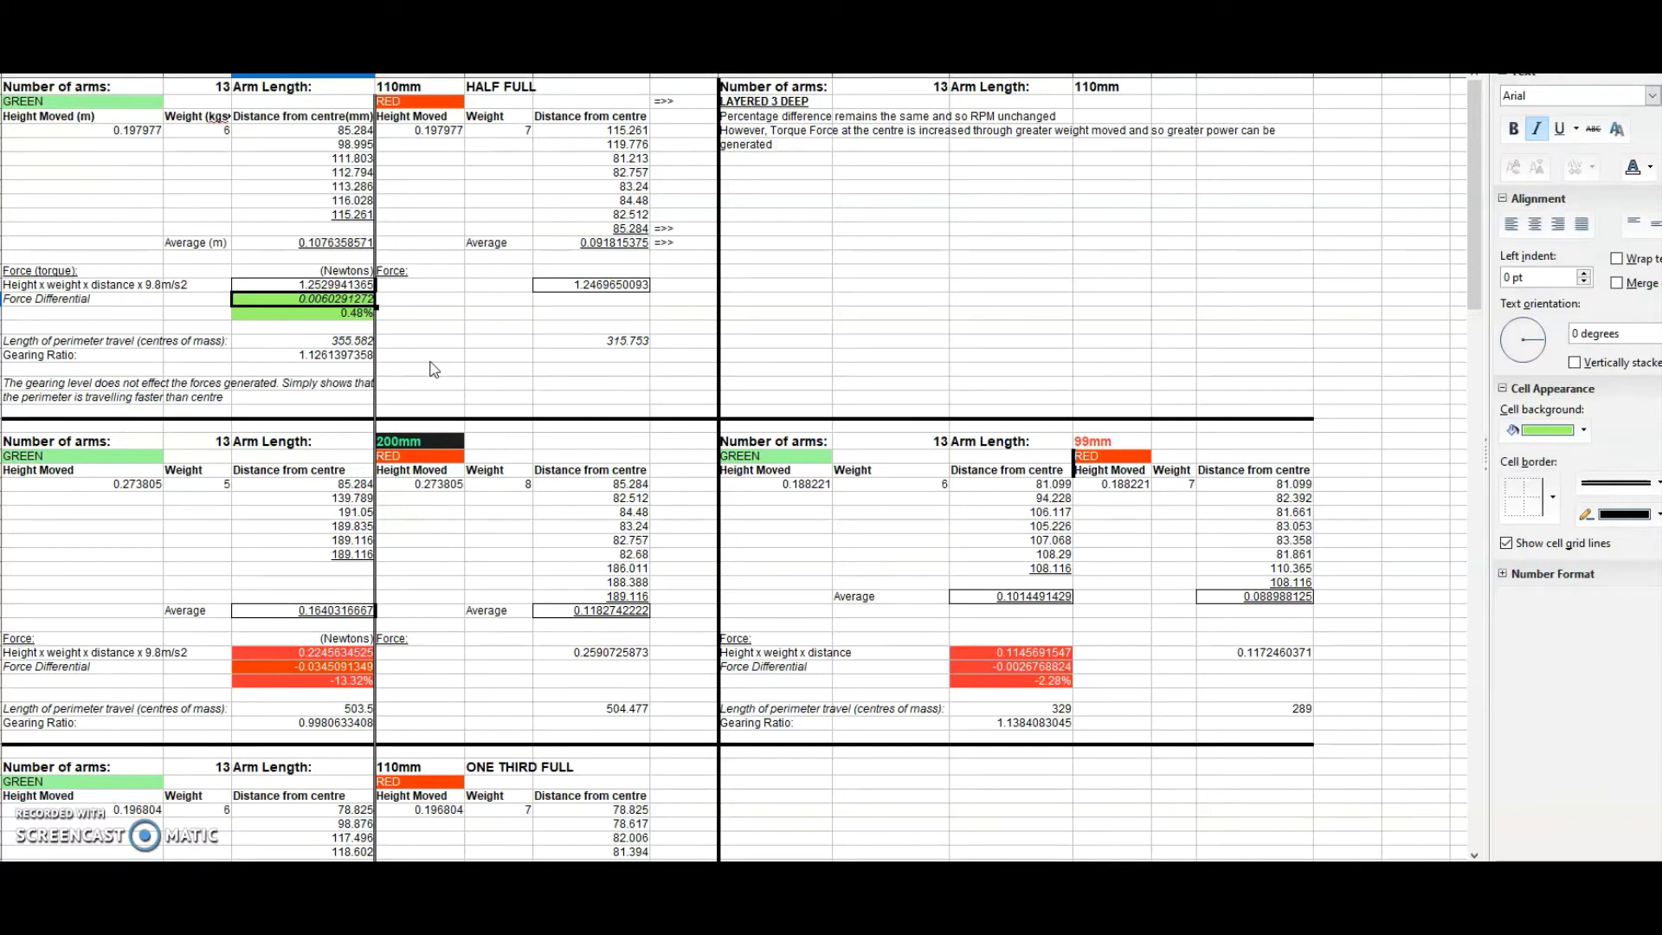
key("Down")
key("Down")
key("Down")
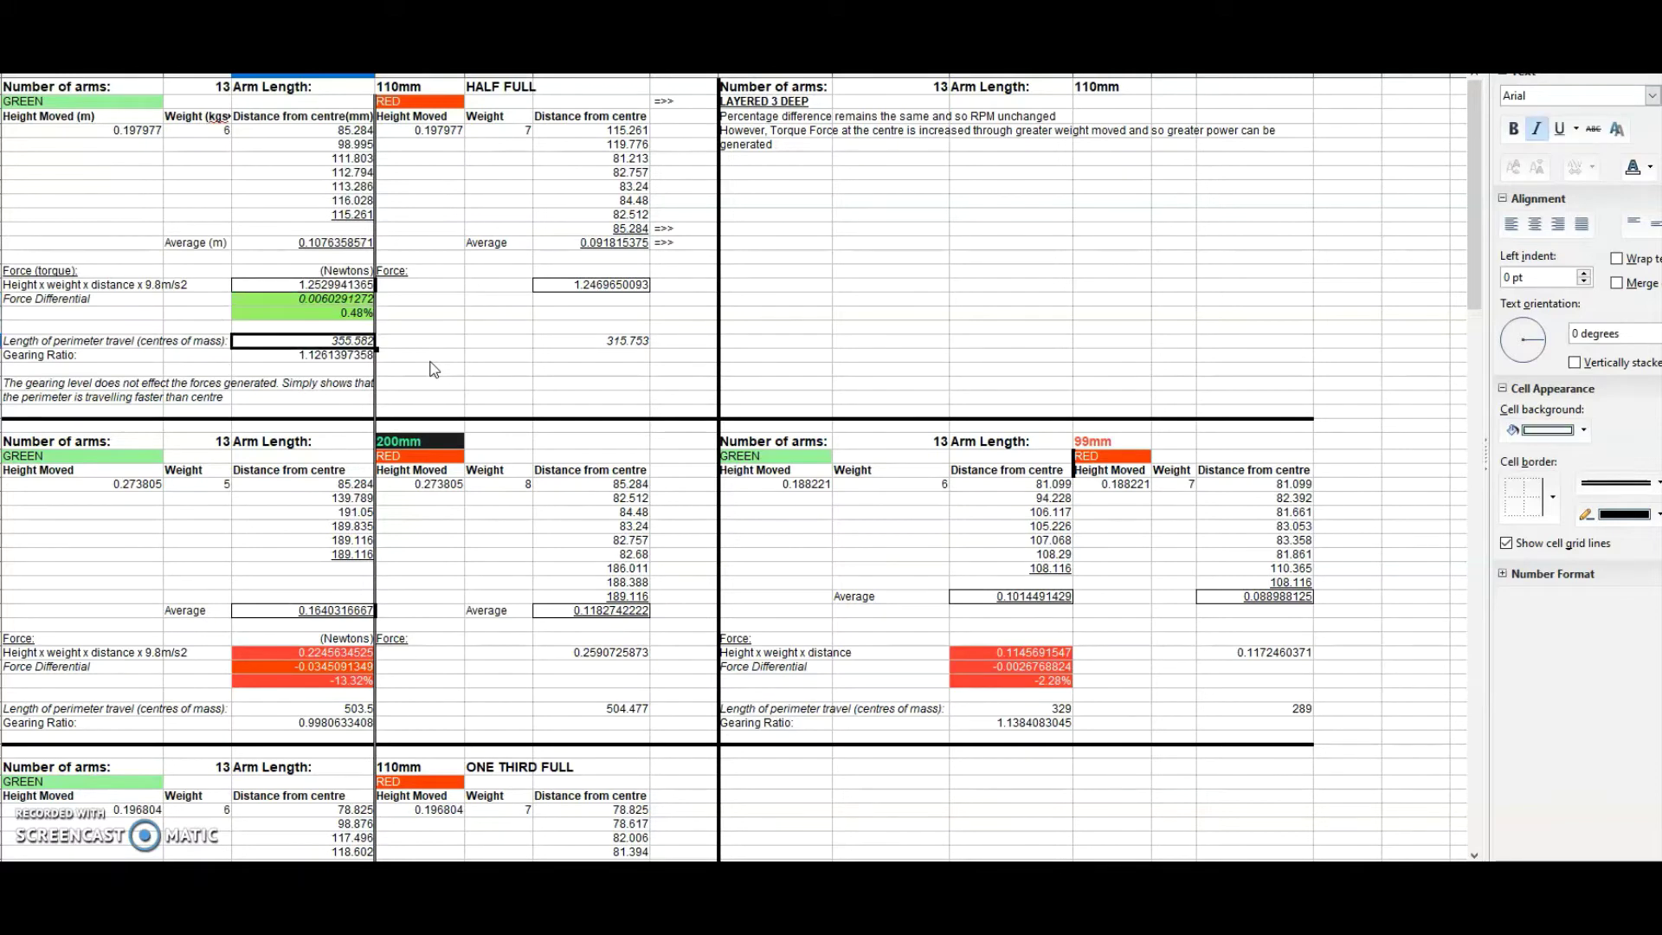
key("Right")
key("Right")
key("Left")
key("Left")
key("Down")
key("Down")
key("Down")
key("Left")
key("Left")
key("Up")
key("Down")
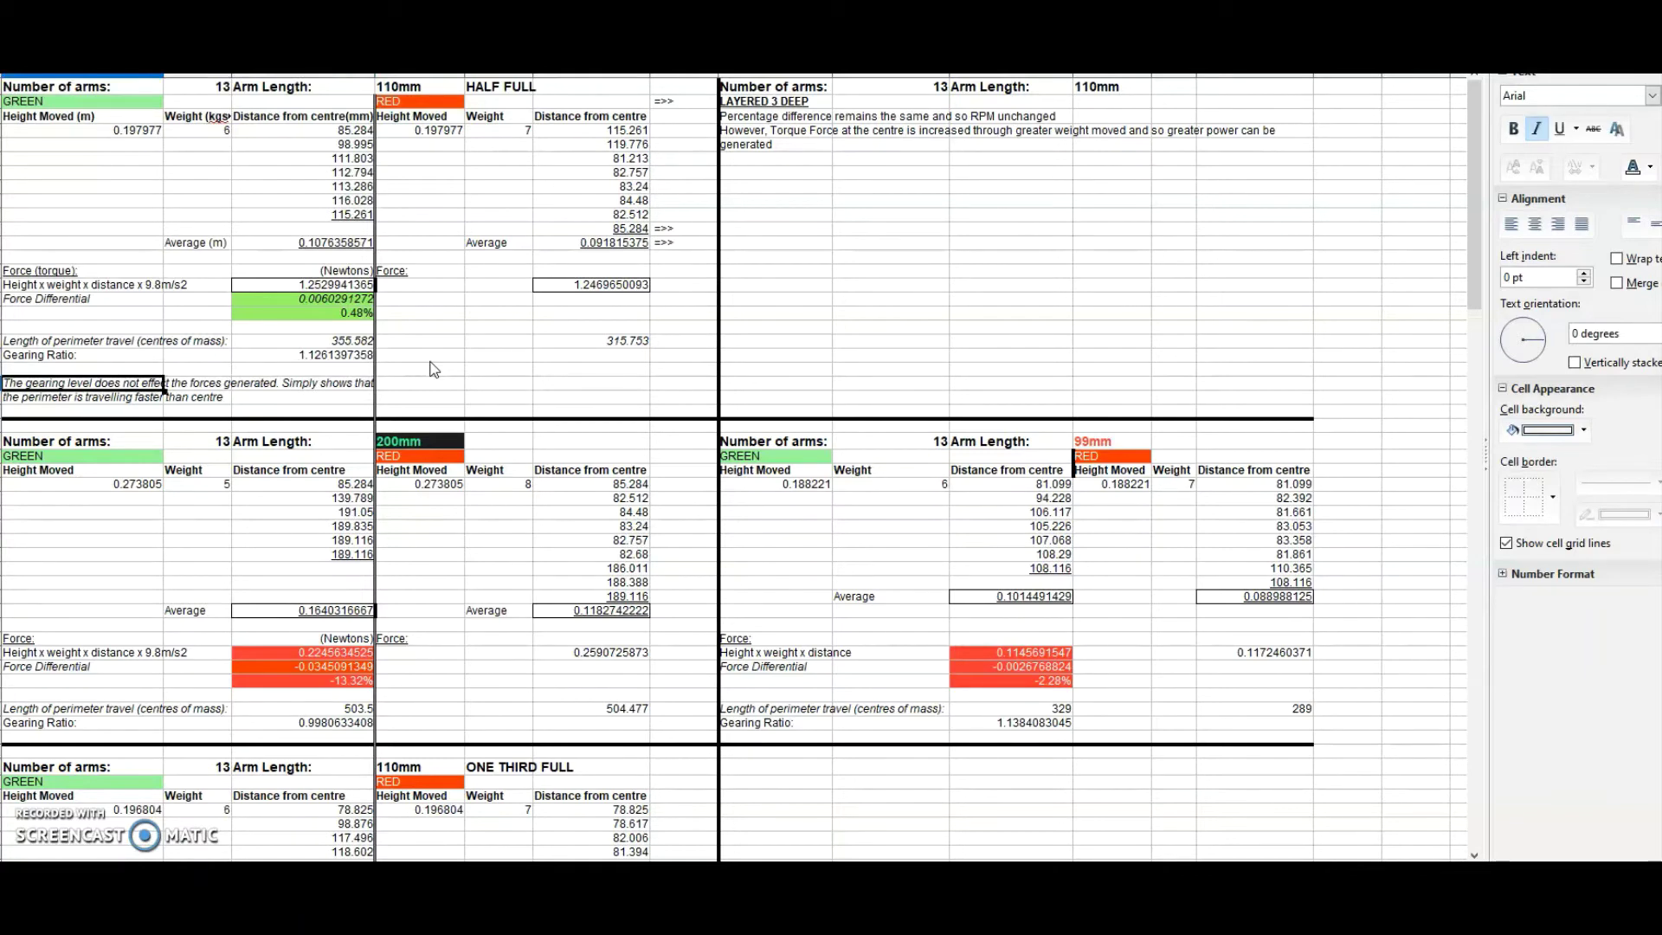
key("Up")
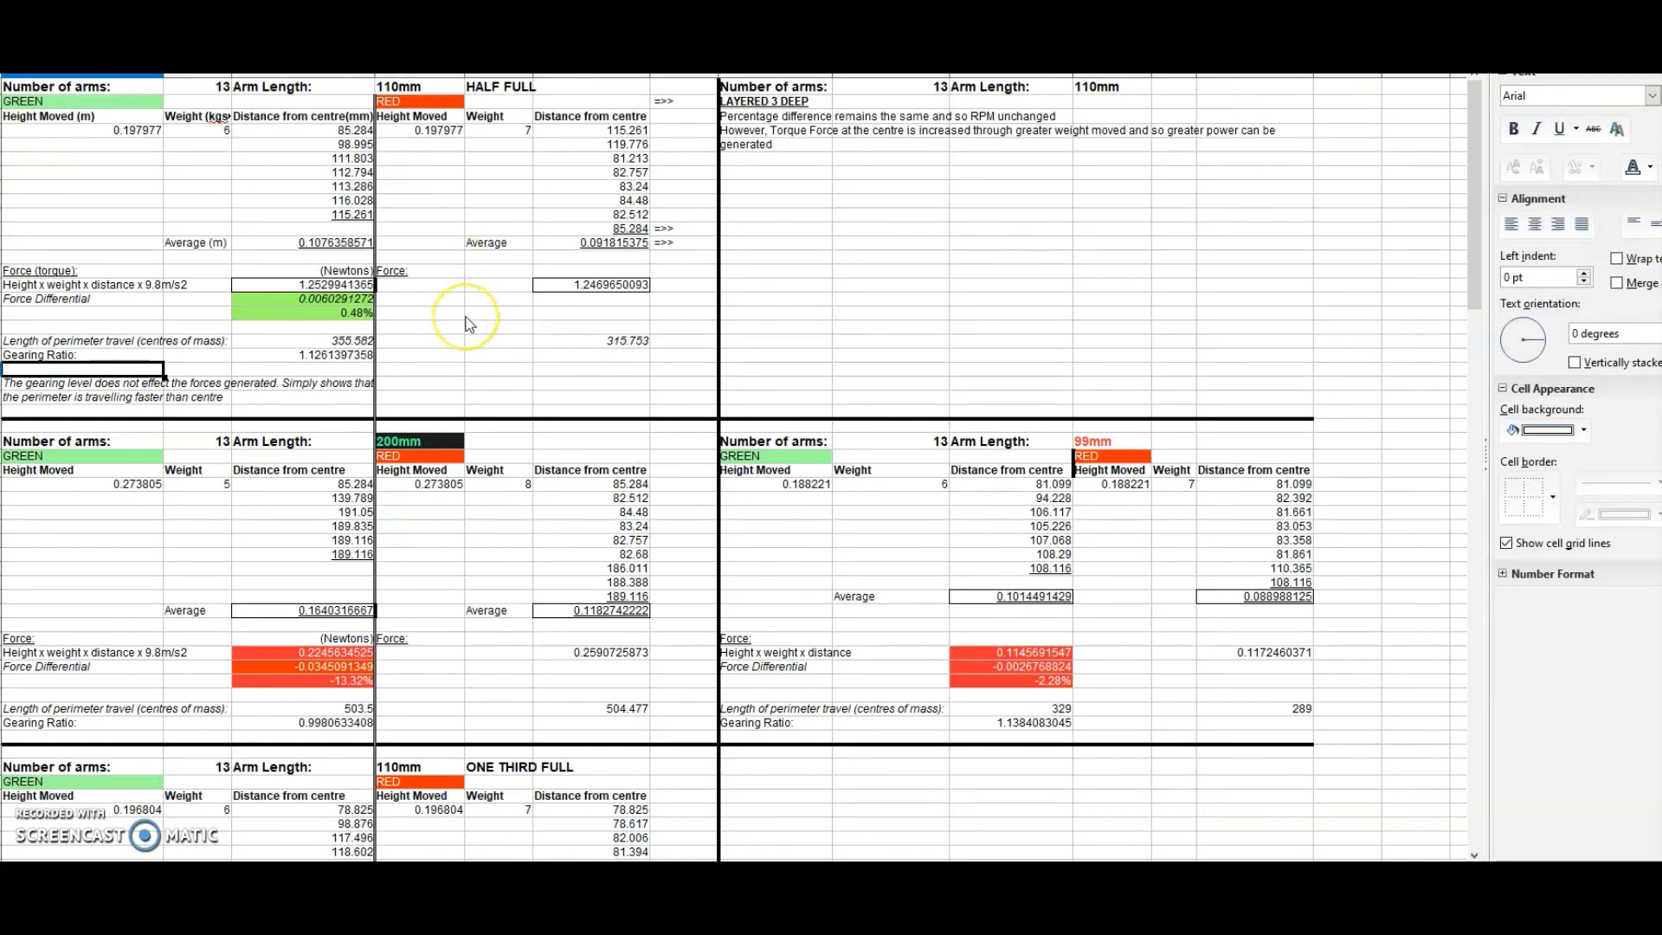
scroll(467, 325, "down", 1)
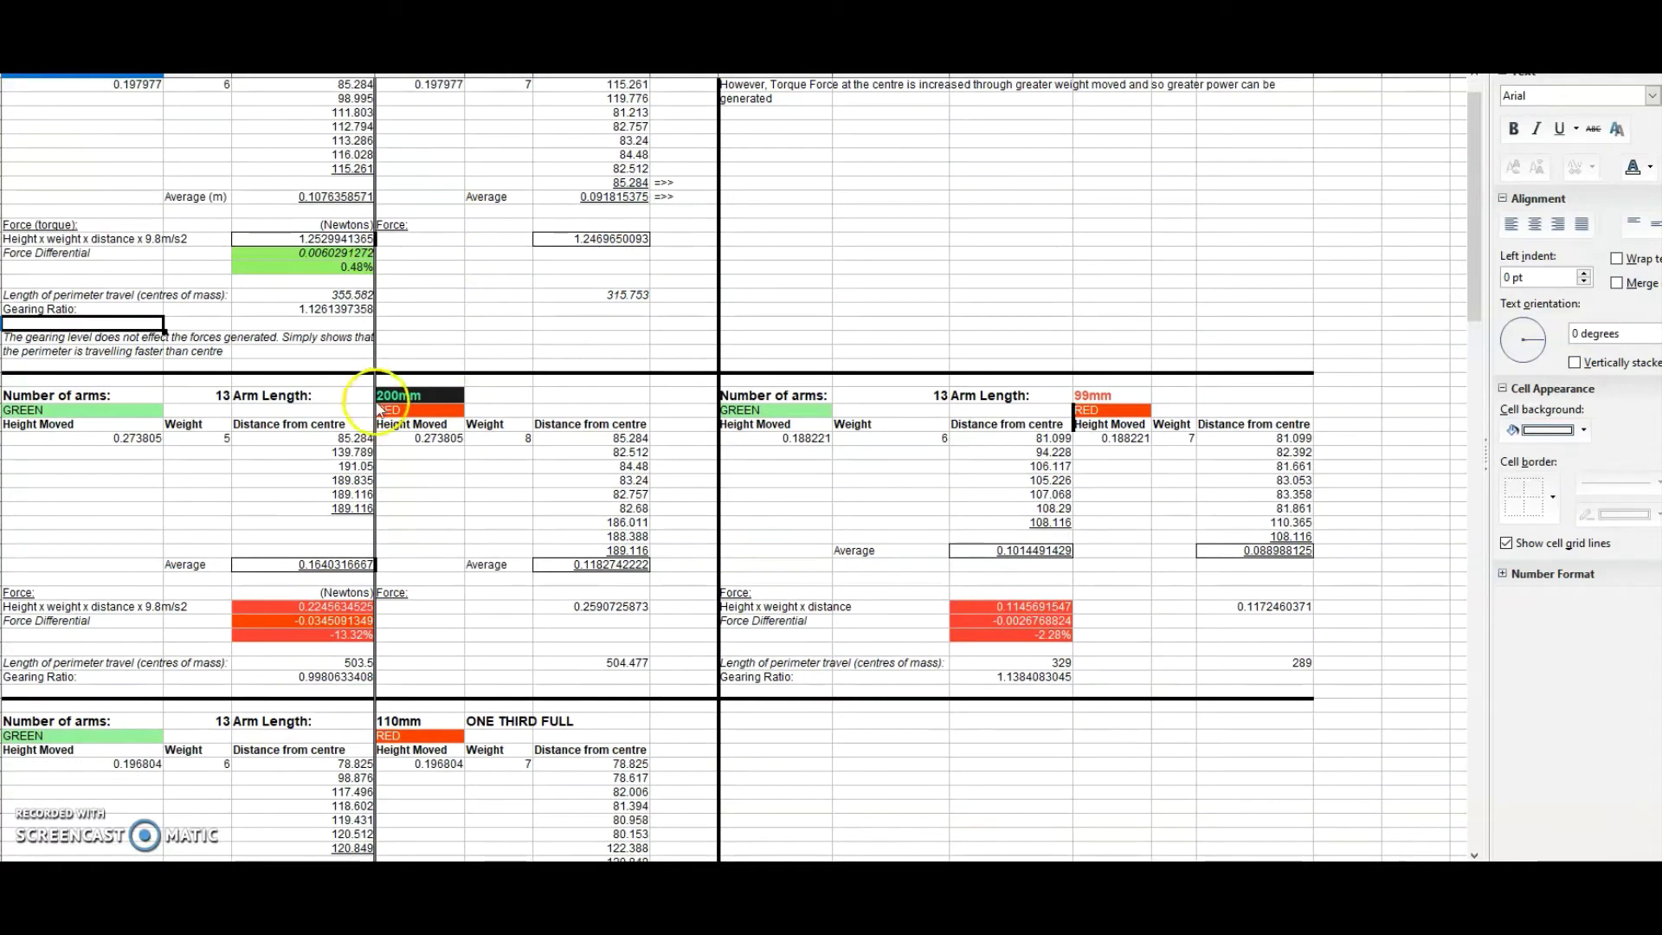
left_click(491, 397)
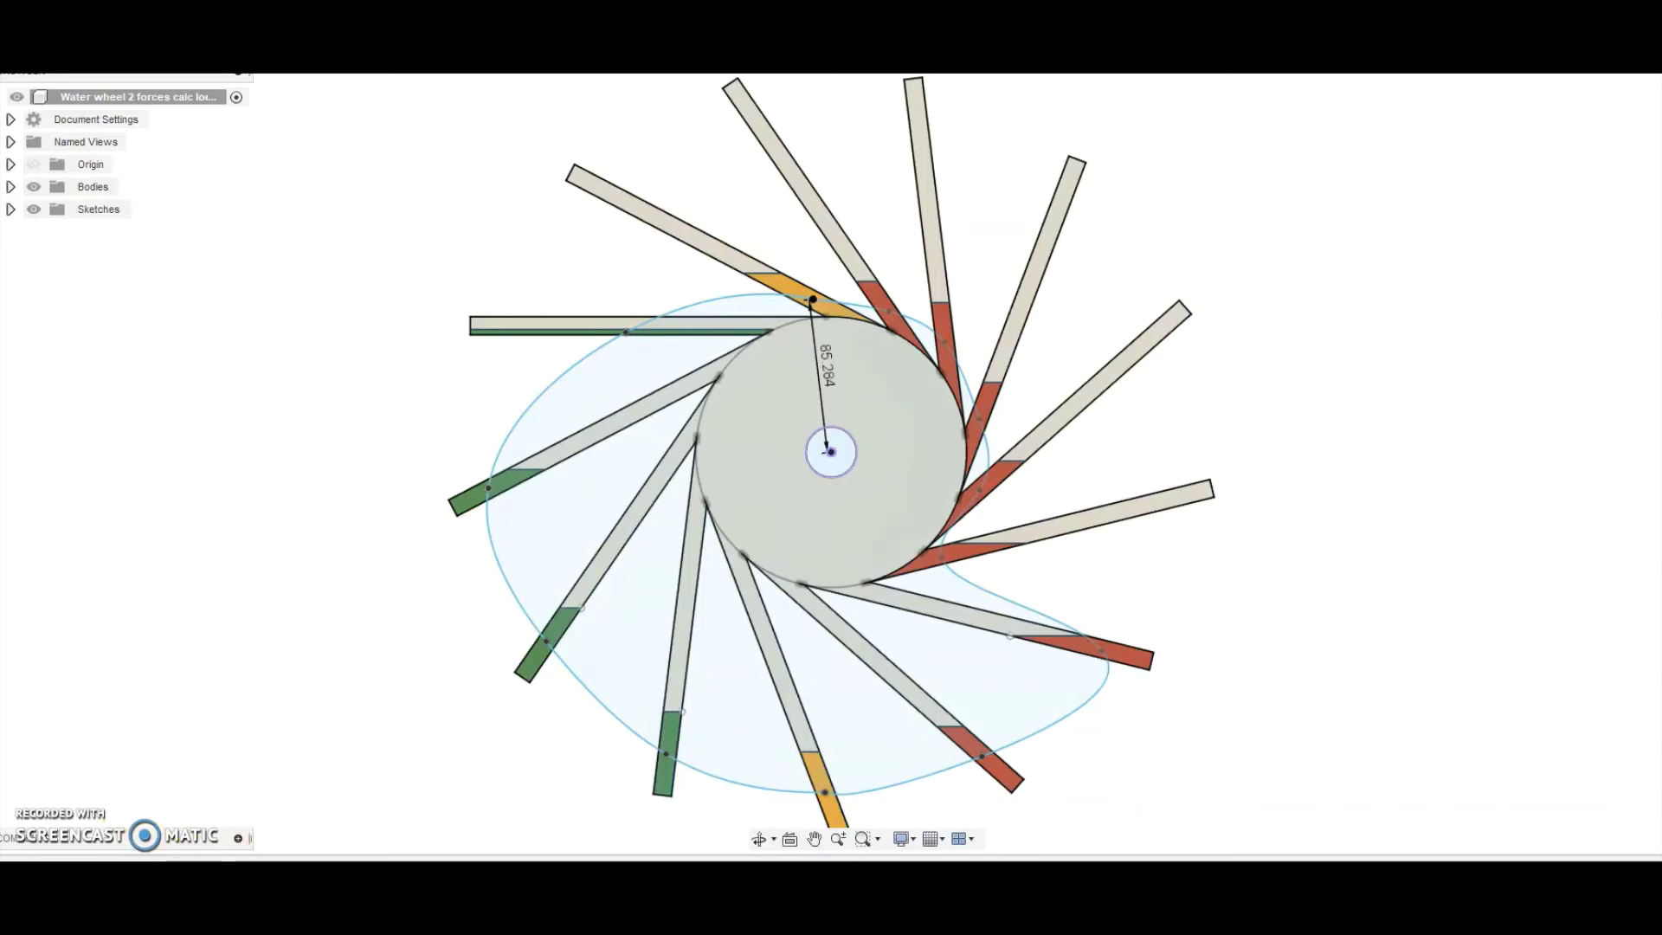
key("alt+Tab")
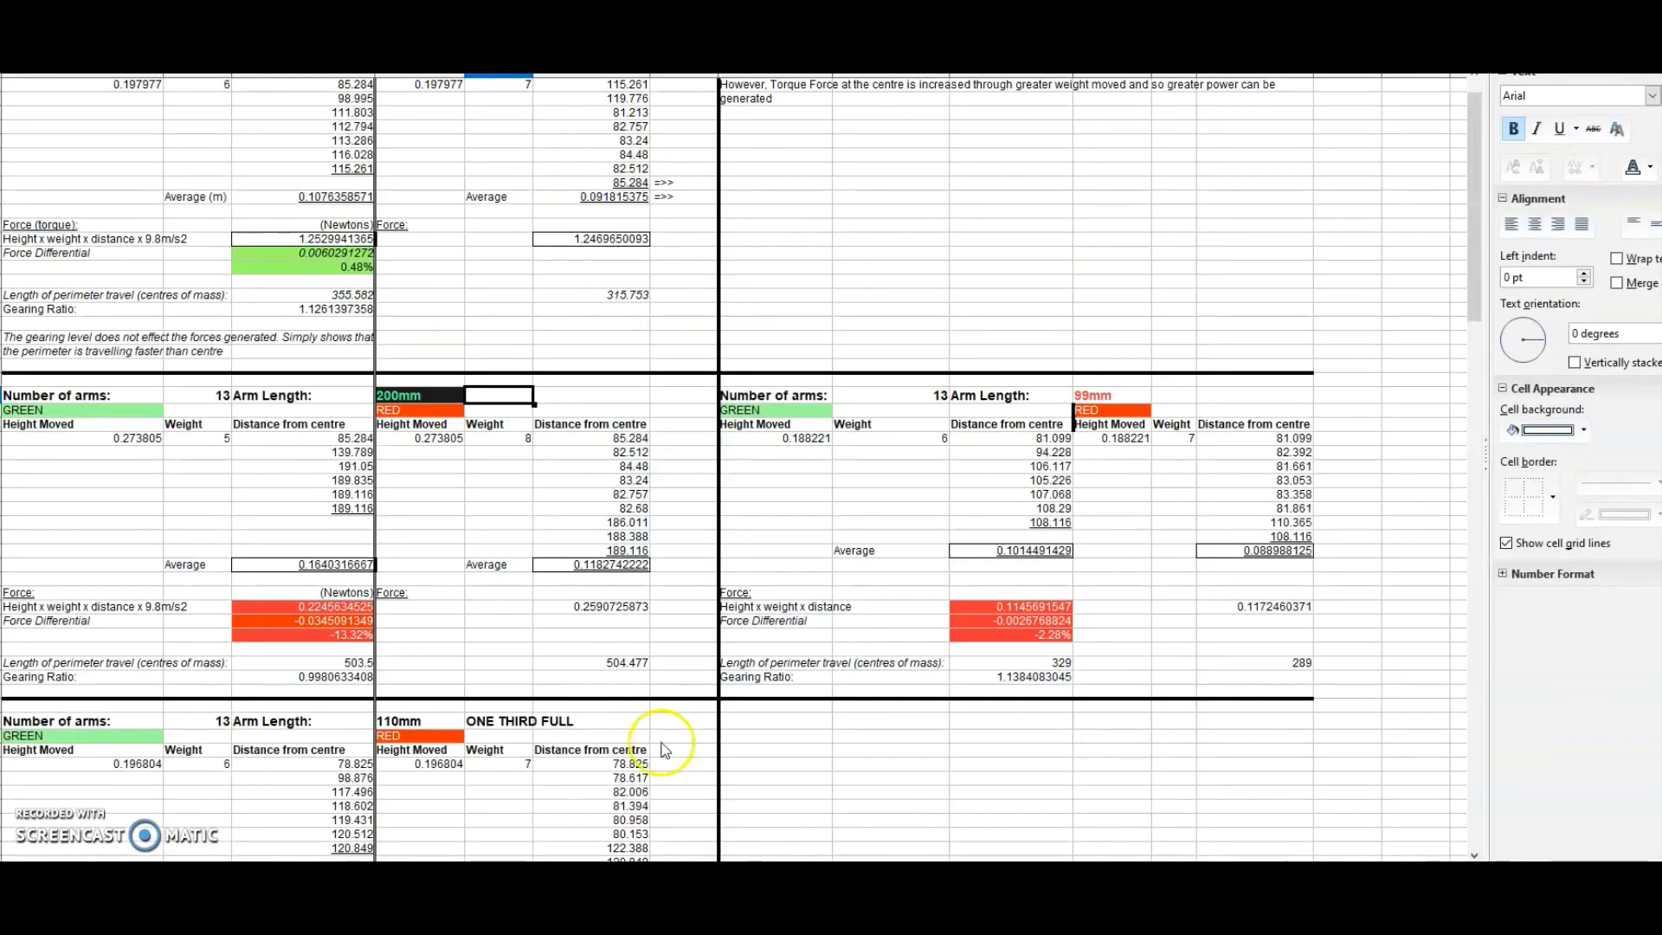
left_click(187, 445)
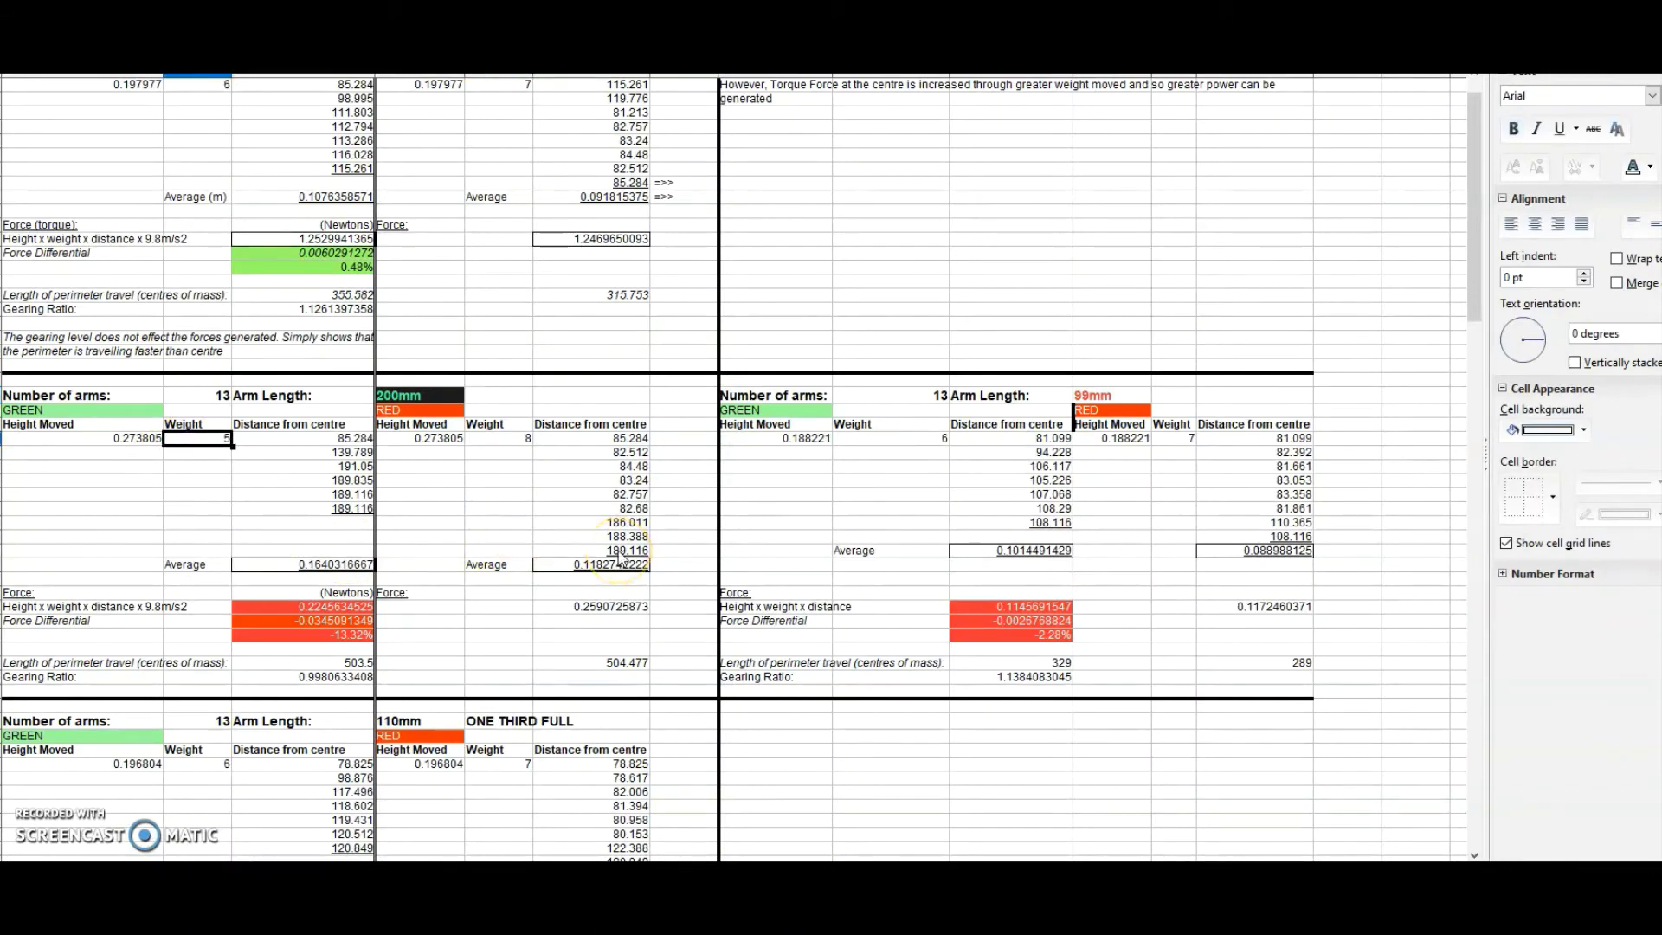
key("Right")
key("Down")
key("Down")
key("Down")
key("Down")
key("Down")
key("Down")
key("Down")
key("Down")
key("Down")
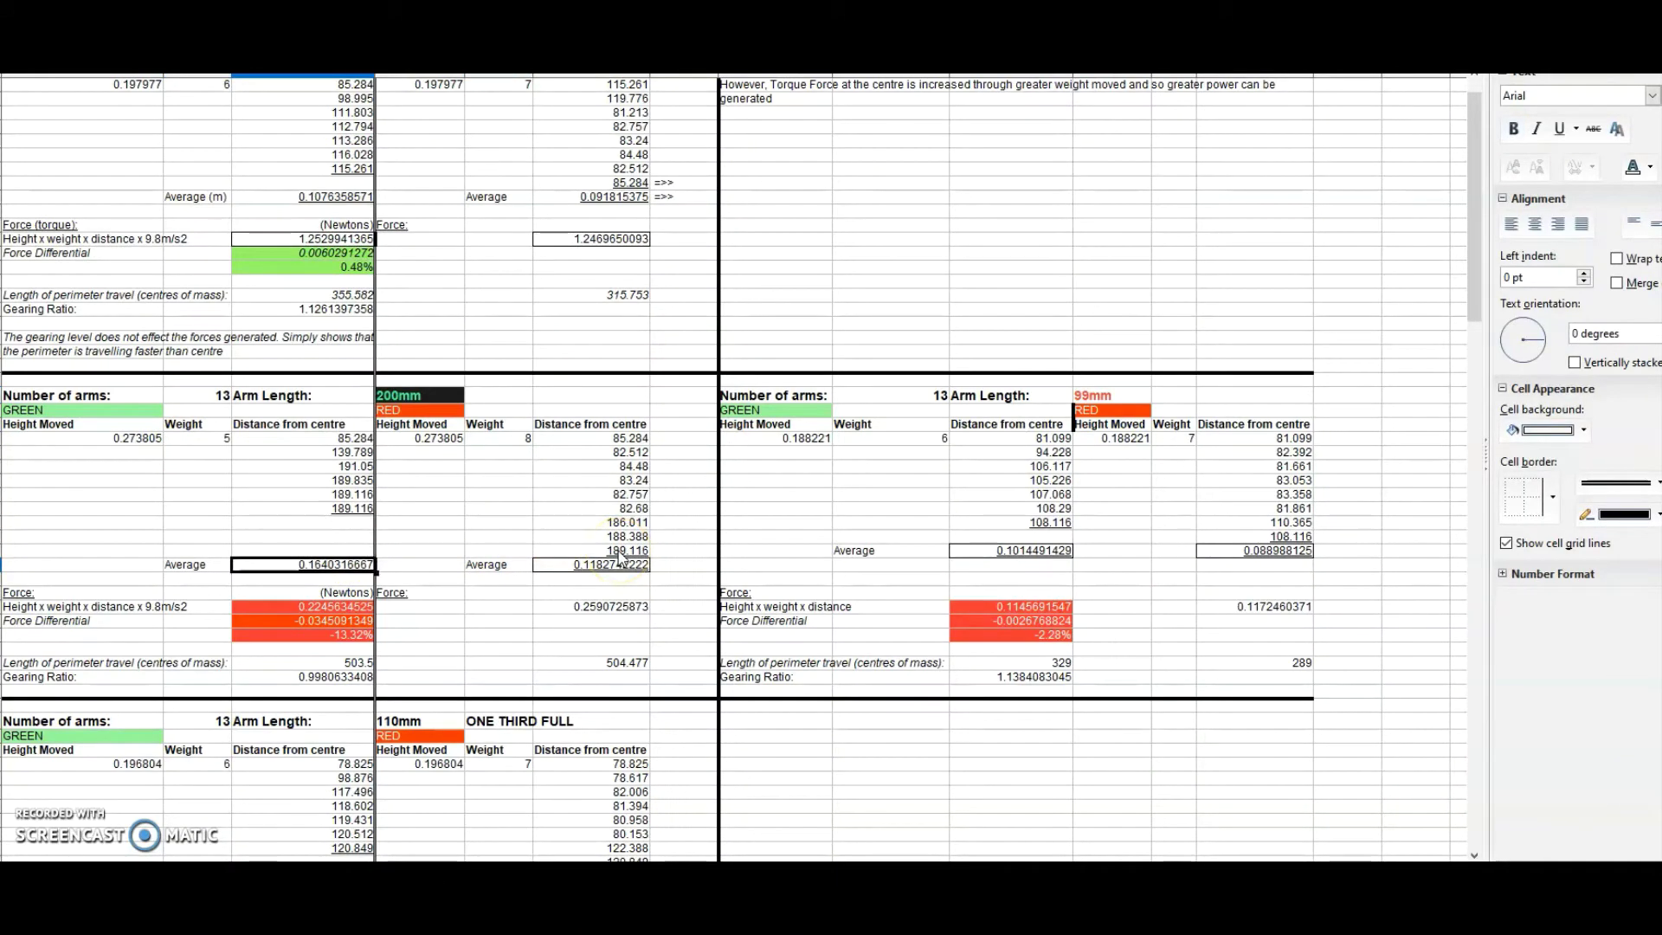
key("Down")
key("Down")
key("Down")
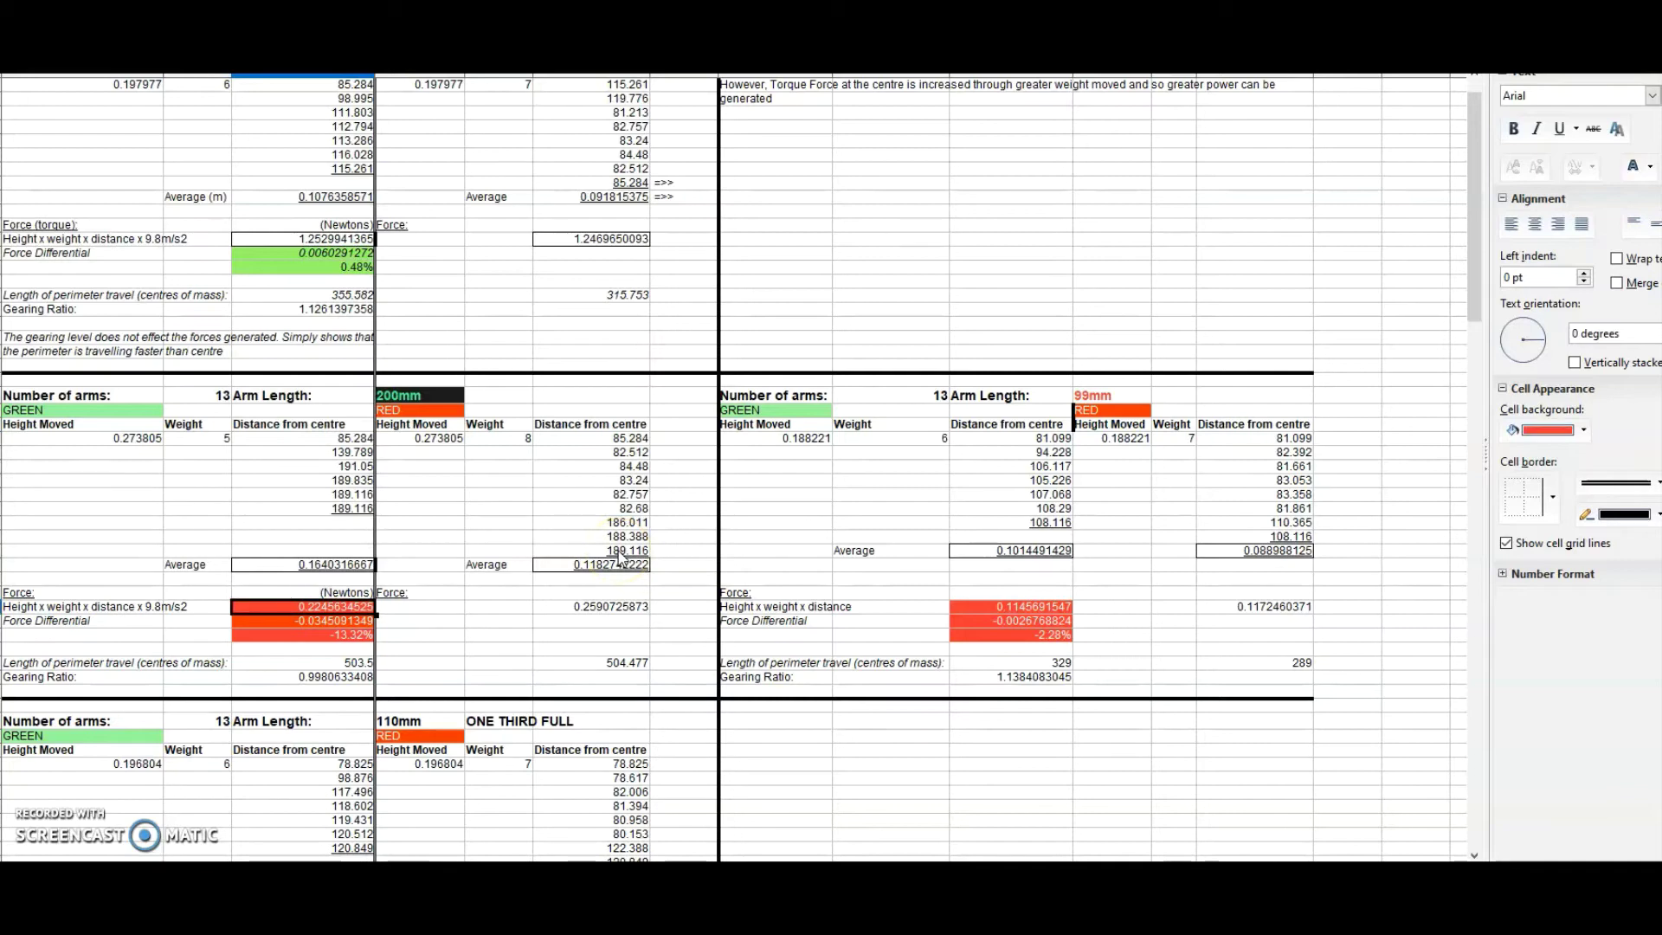
key("Down")
key("Down")
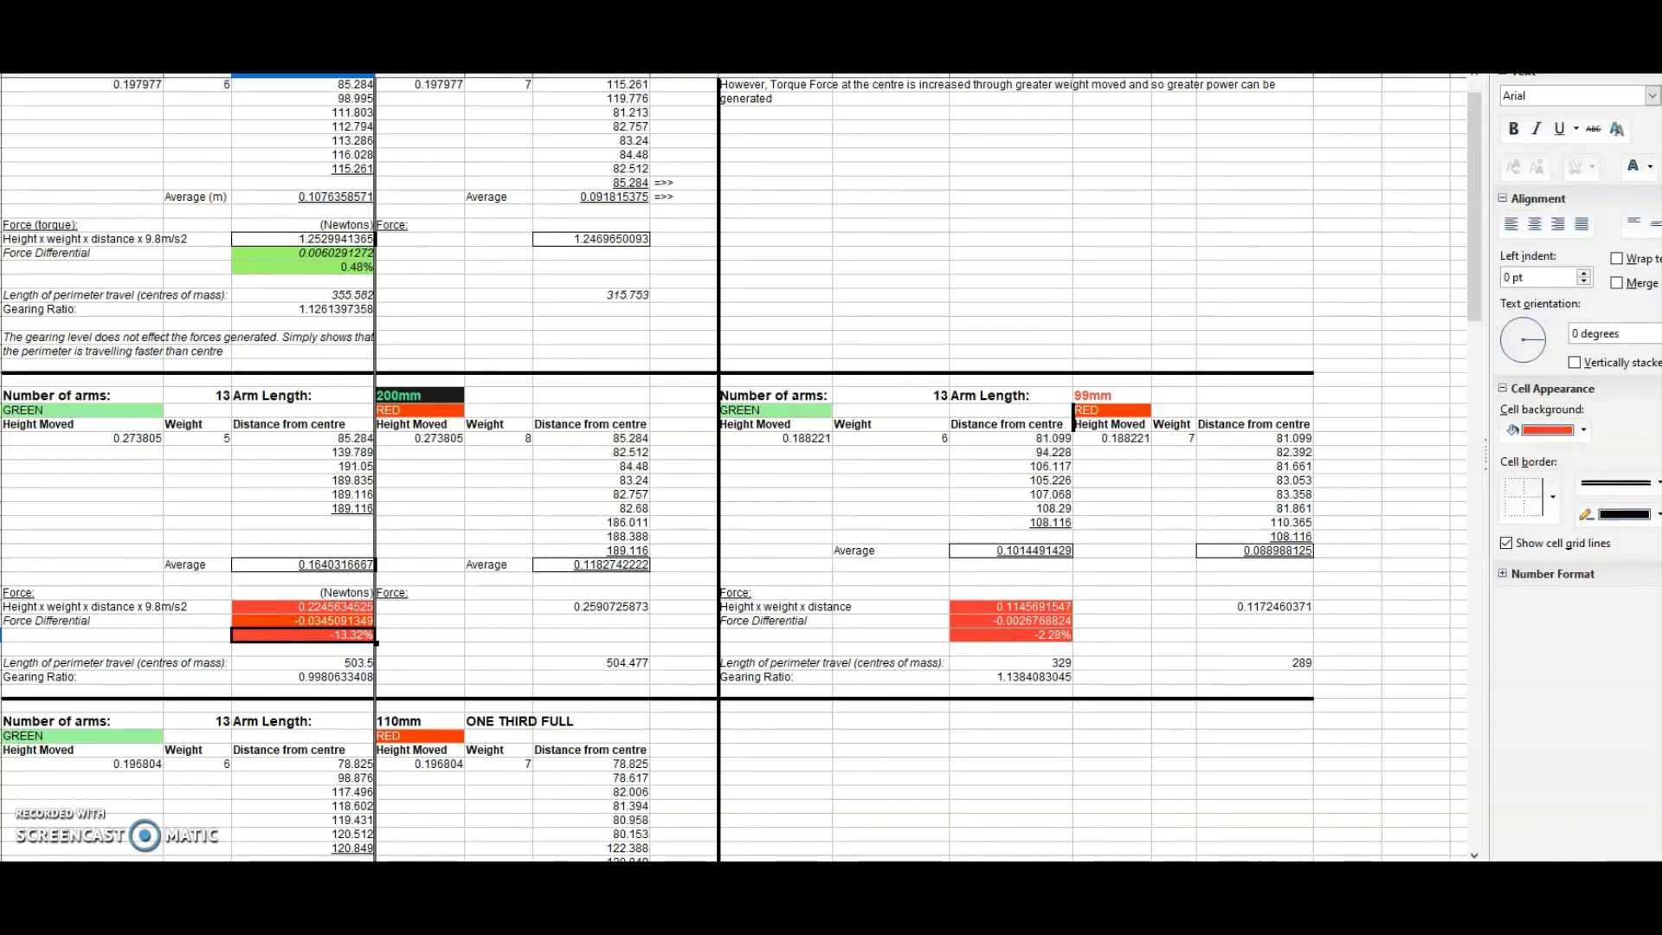
mouse_move(679, 861)
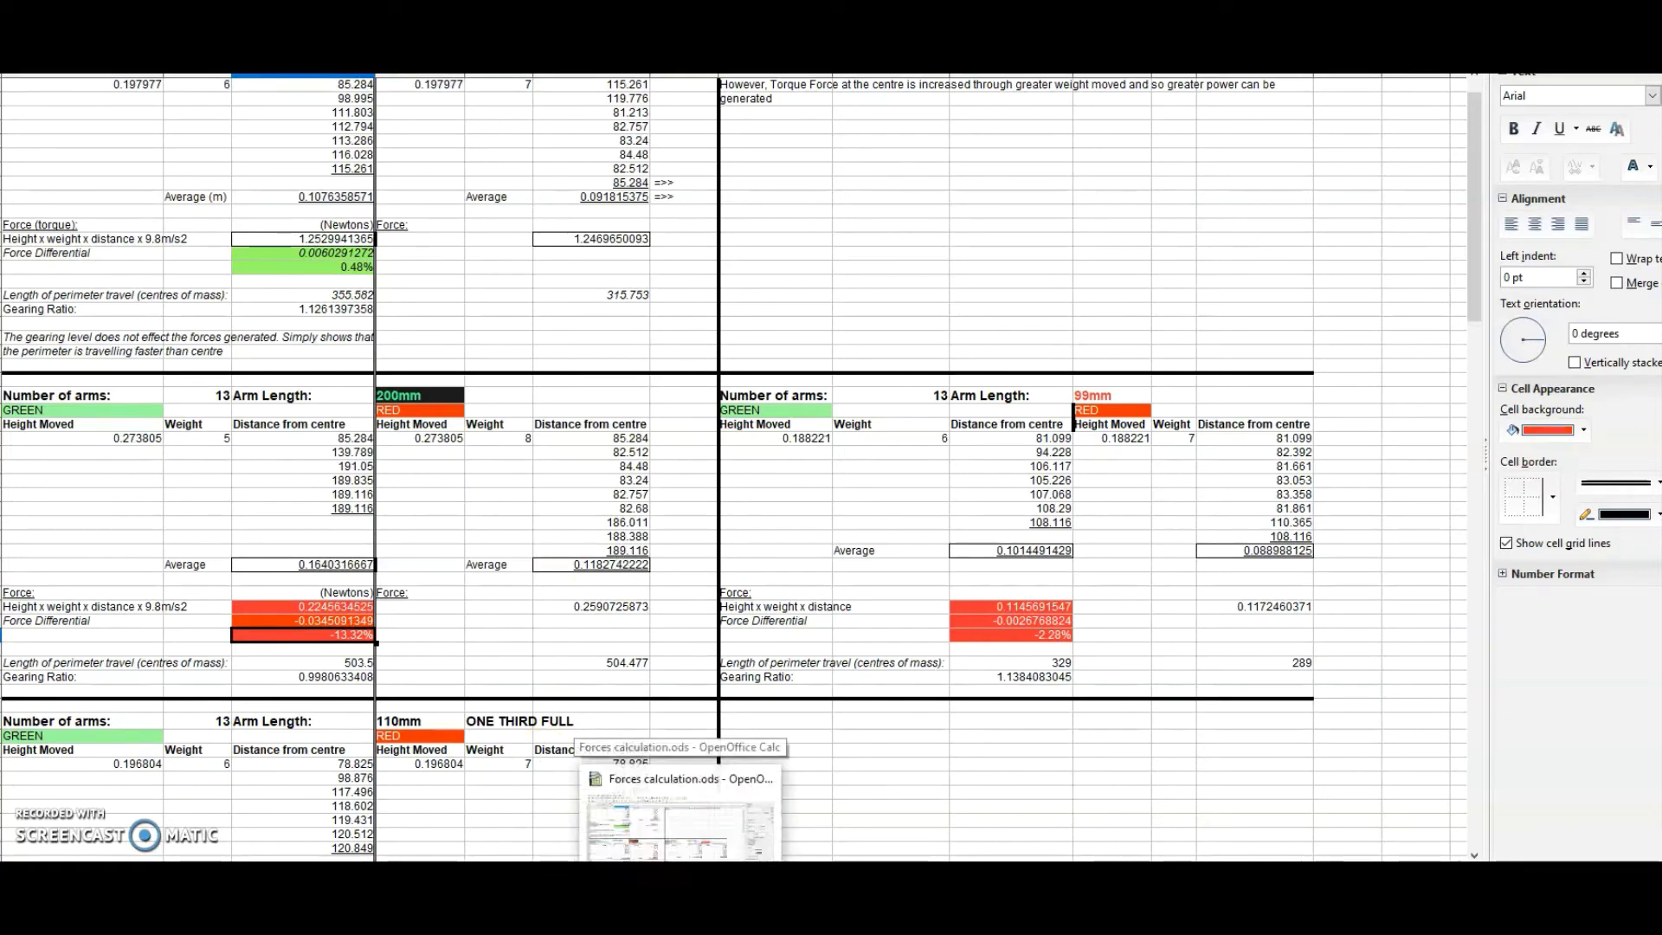
left_click(679, 861)
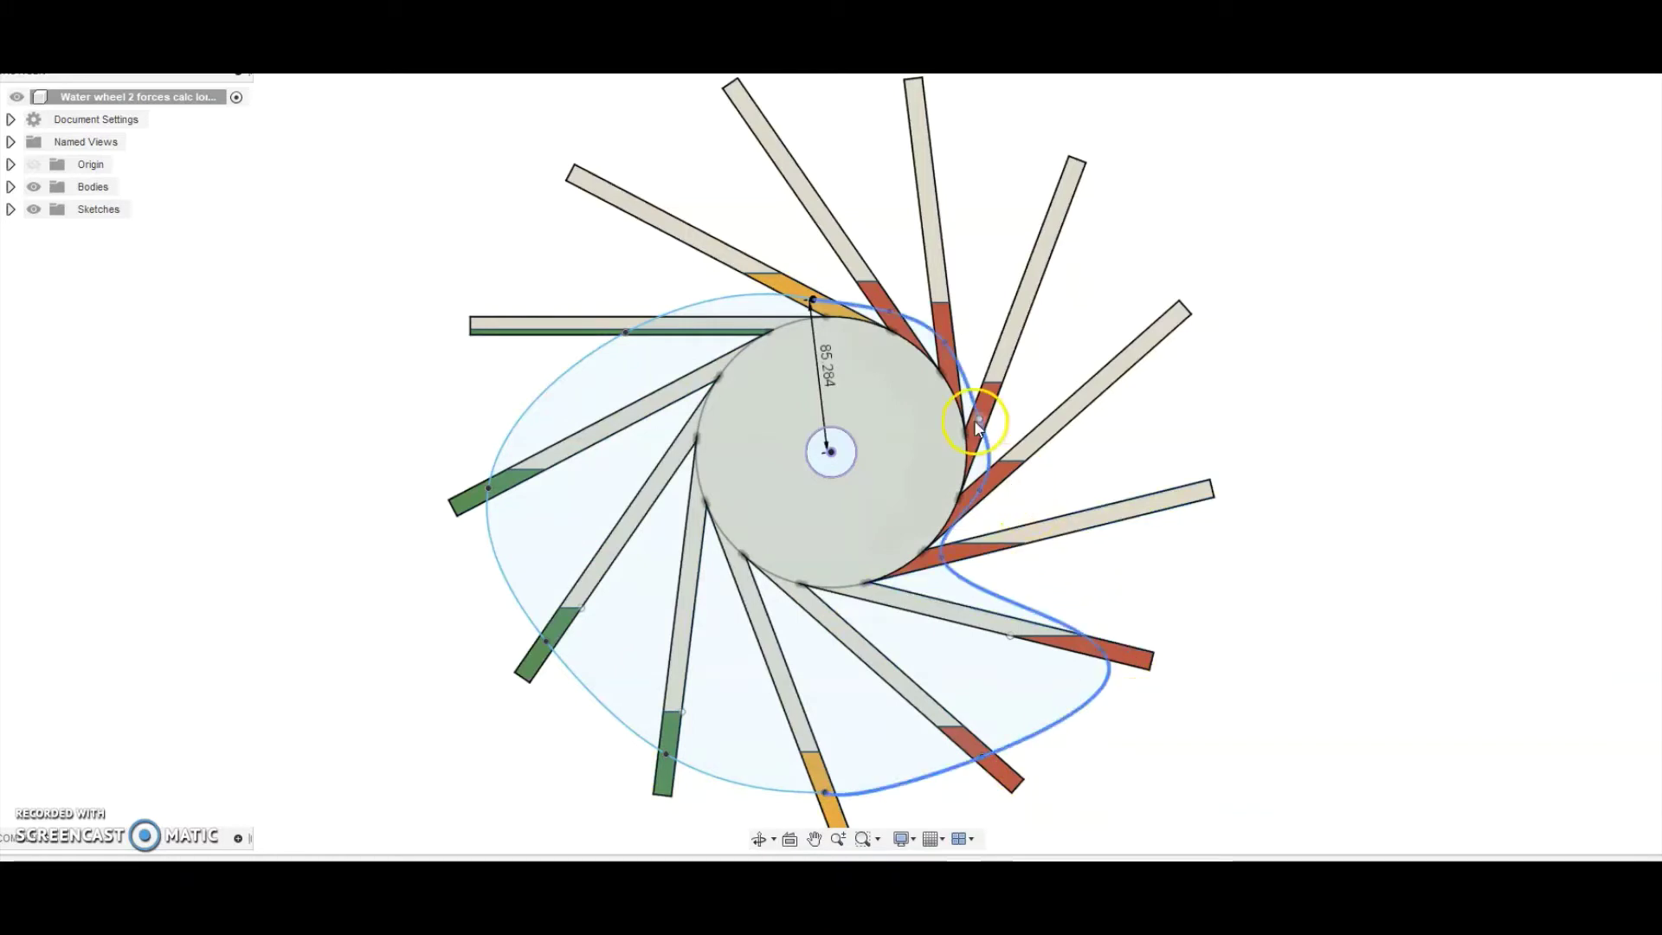
left_click(767, 734)
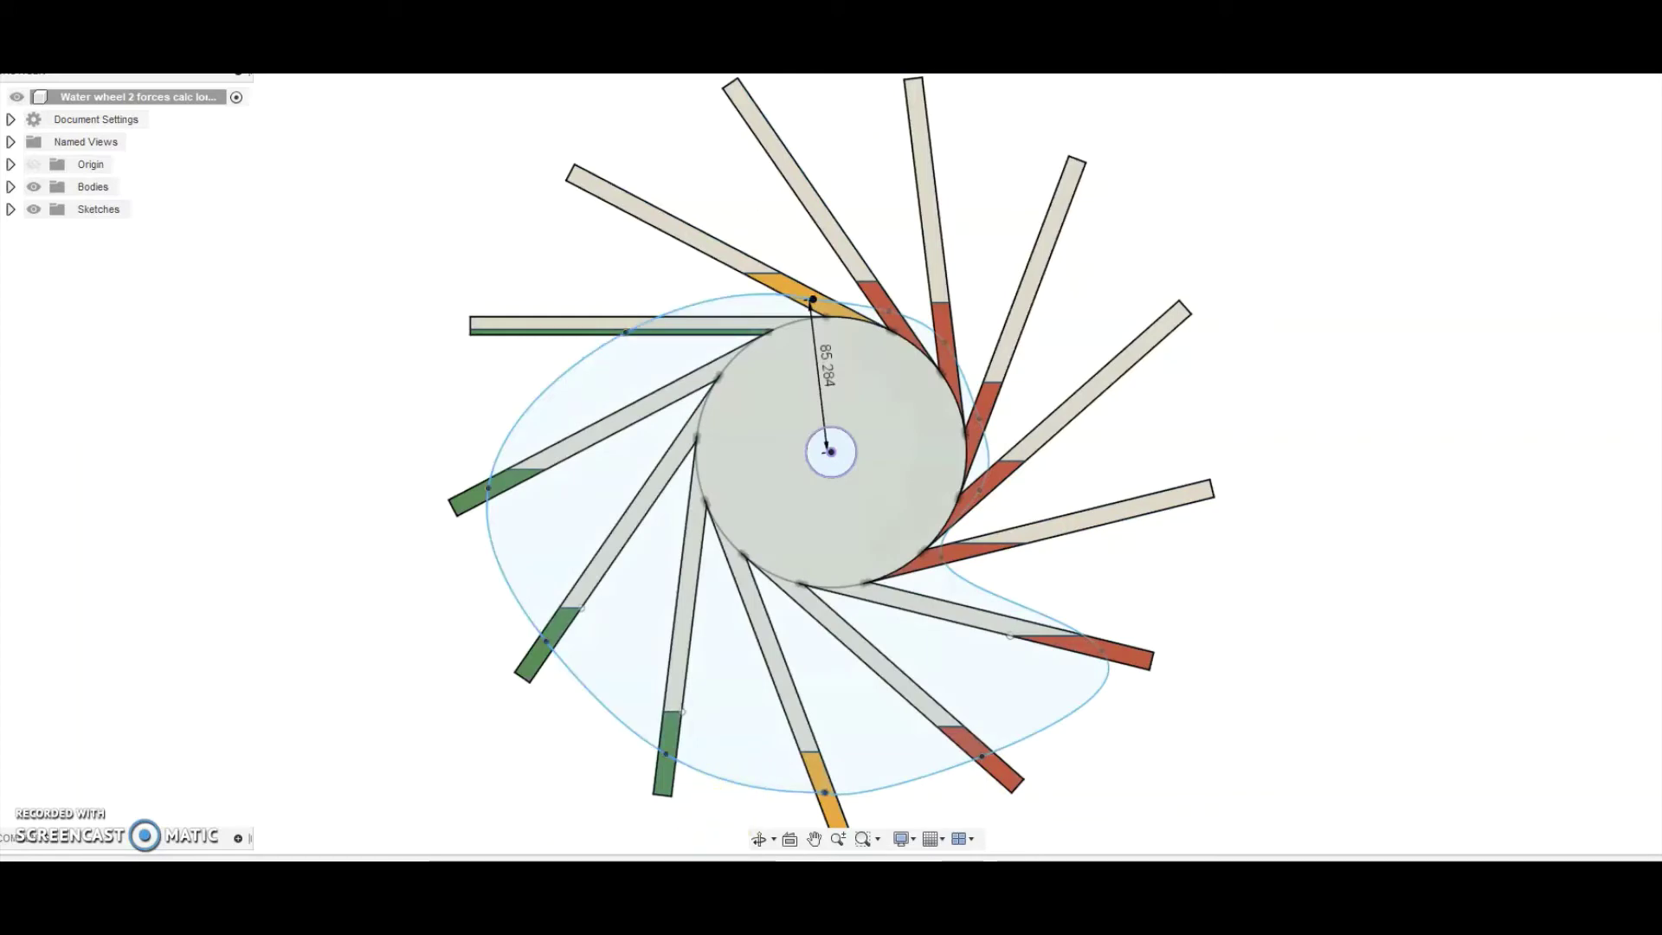
mouse_move(679, 856)
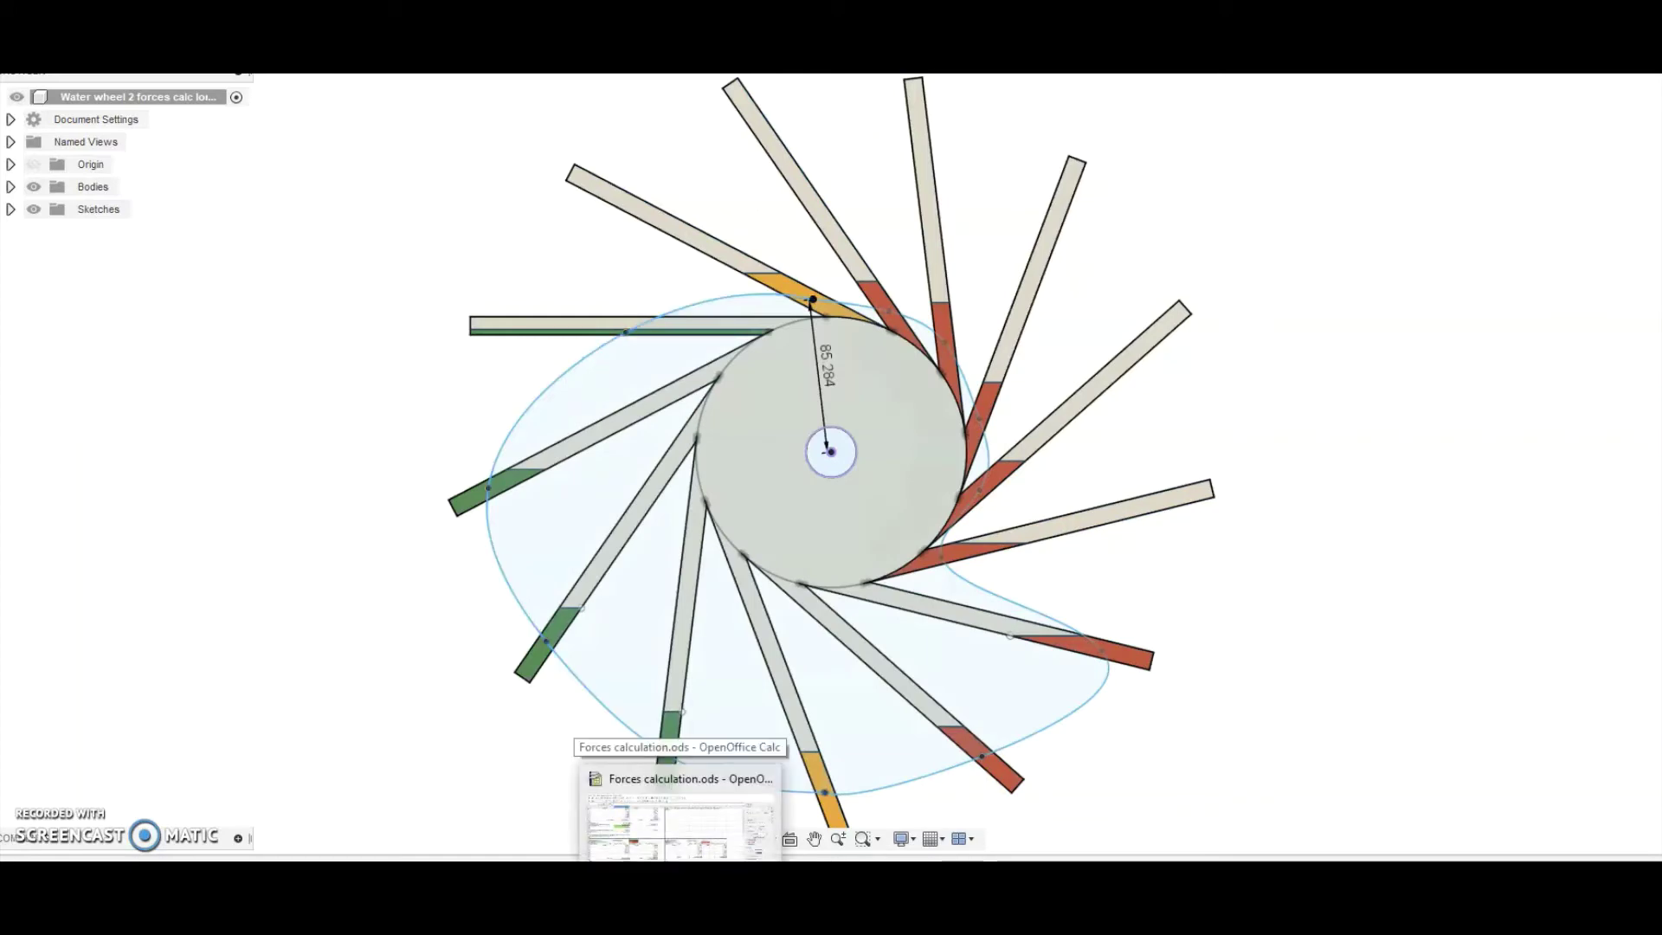
Review the 200mm red-side distances and the 99mm arm heading in Calc, then switch back to Fusion 360.
left_click(680, 827)
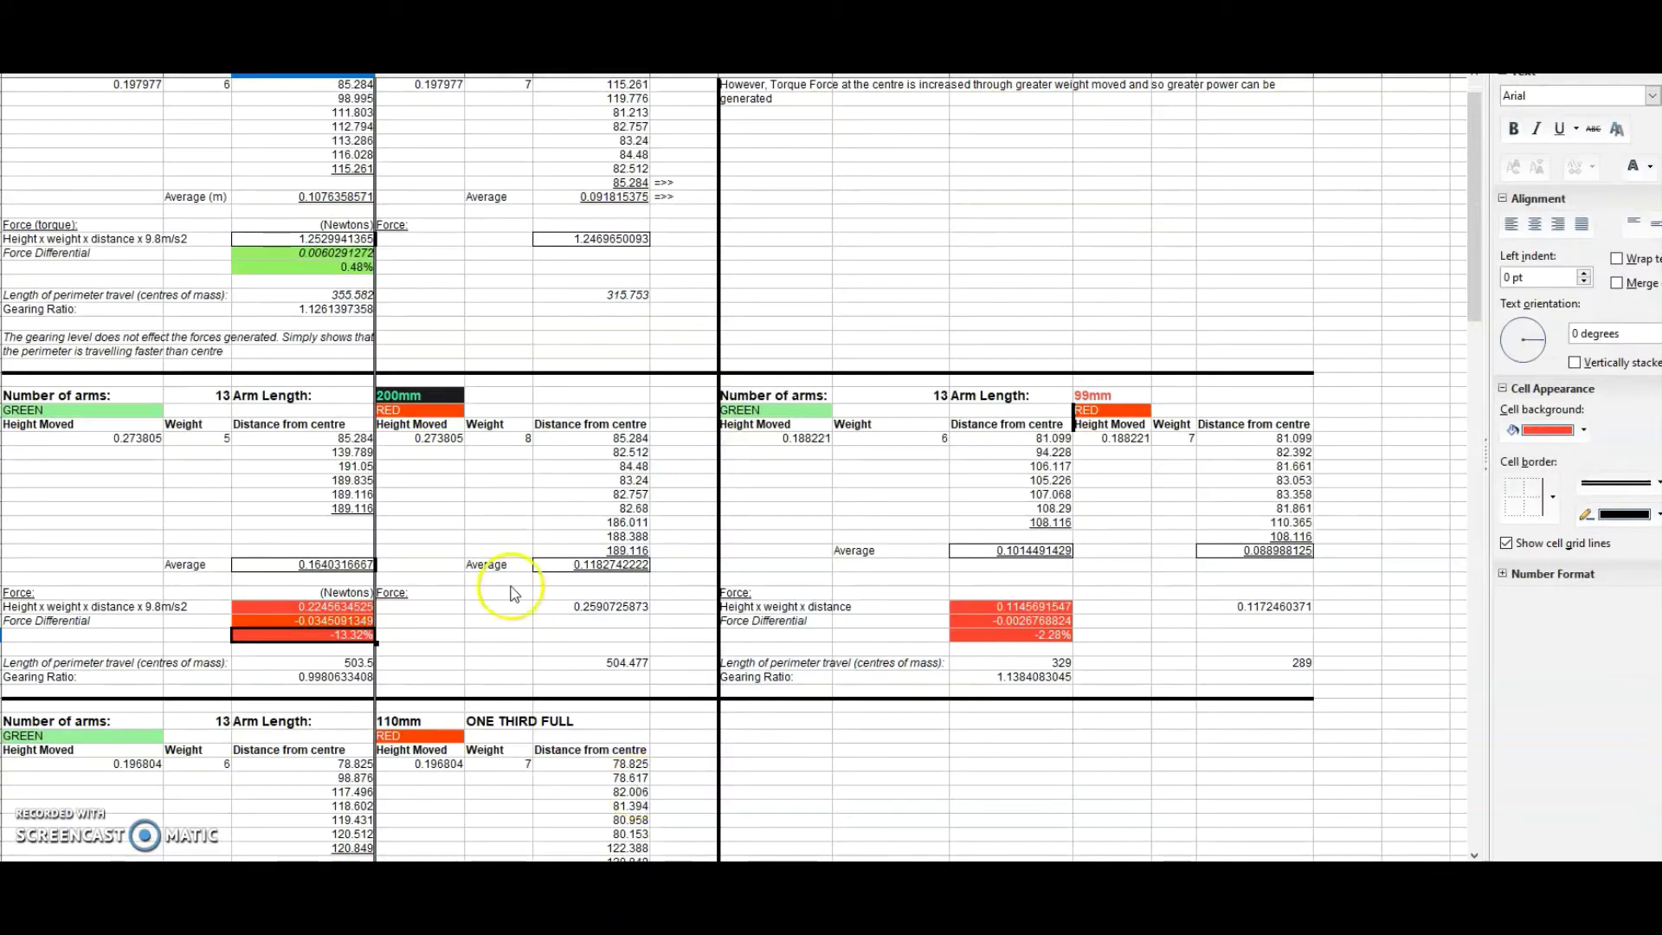
left_click(423, 496)
scroll(428, 519, "down", 1)
scroll(432, 529, "down", 2)
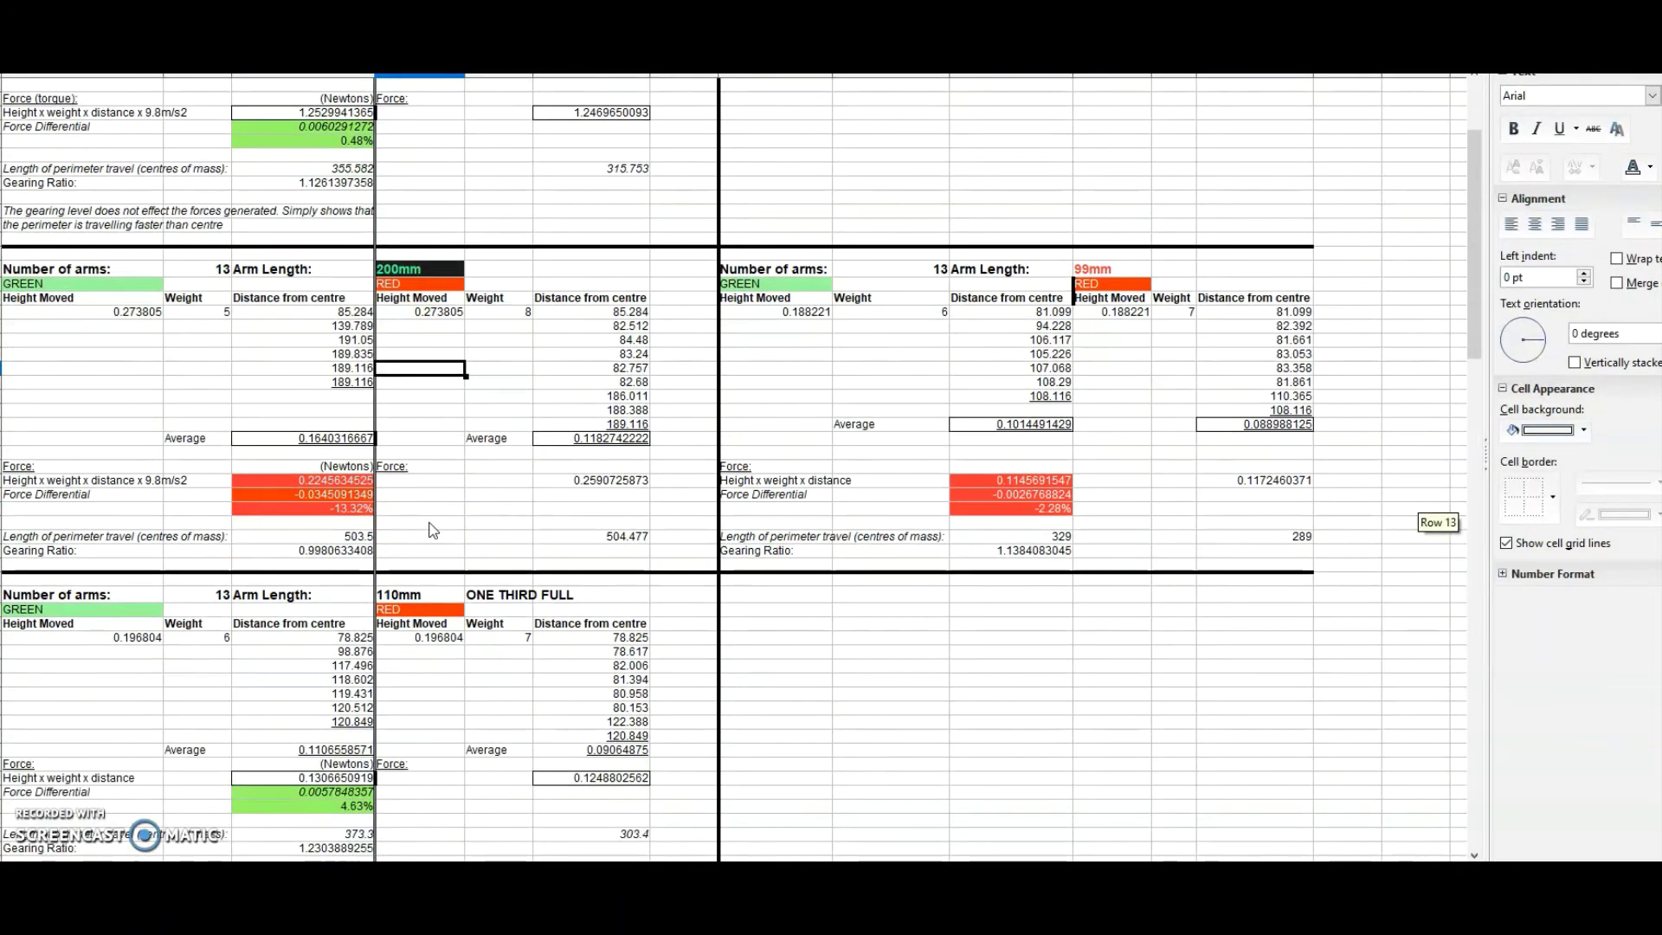
scroll(482, 704, "up", 4)
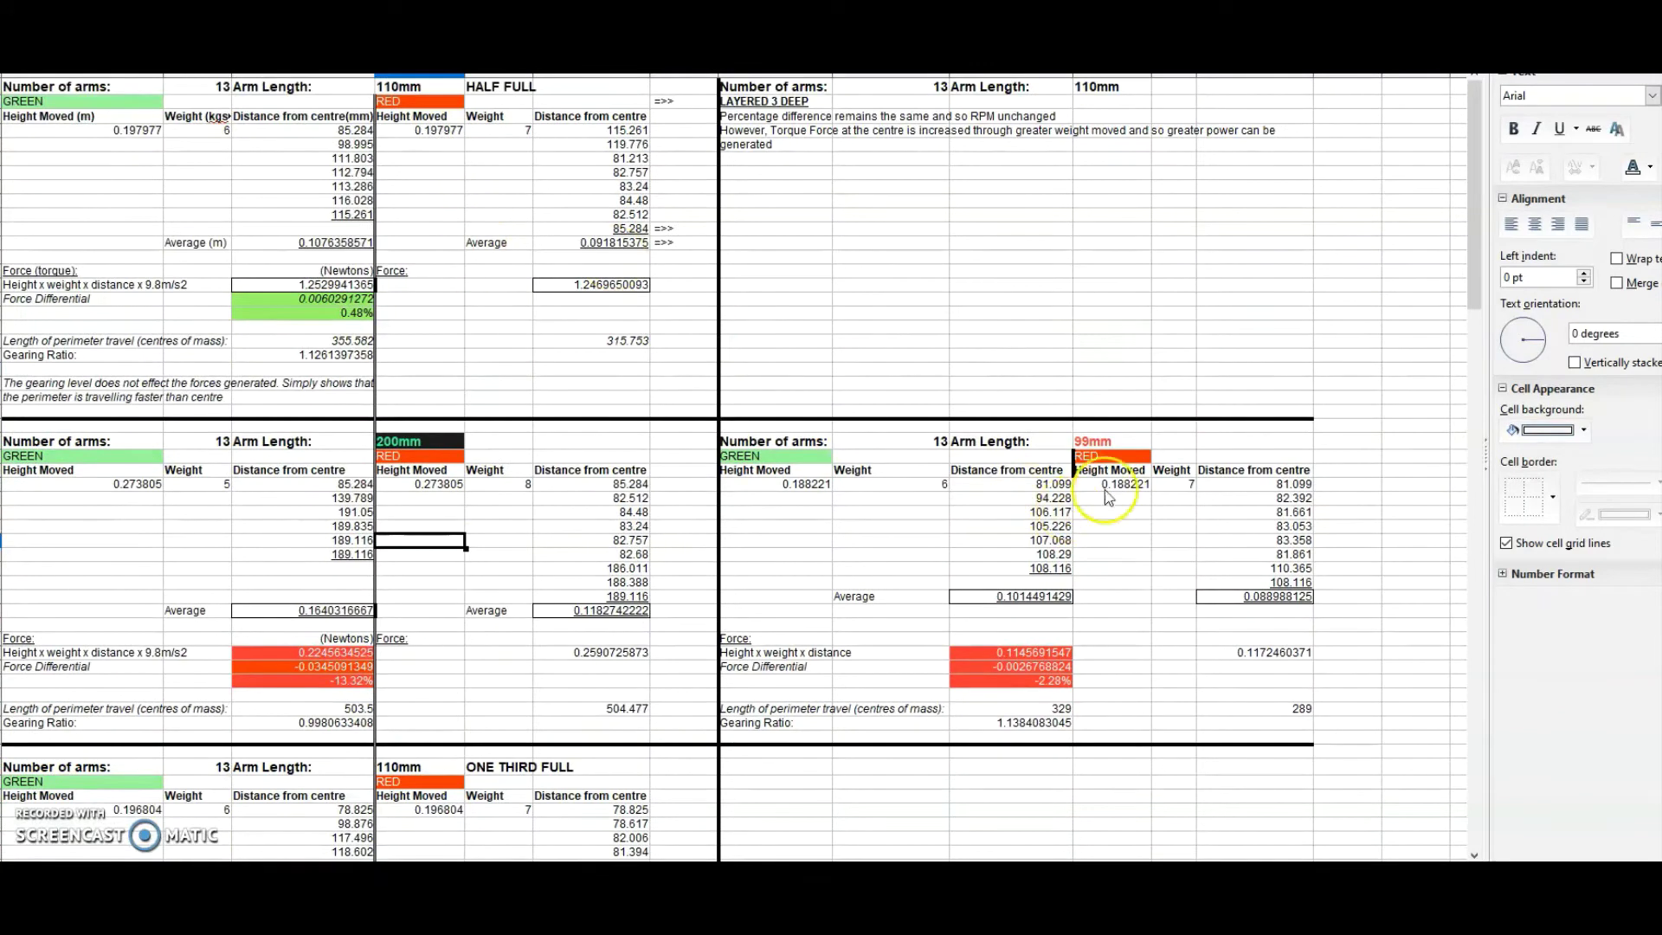
left_click(1112, 441)
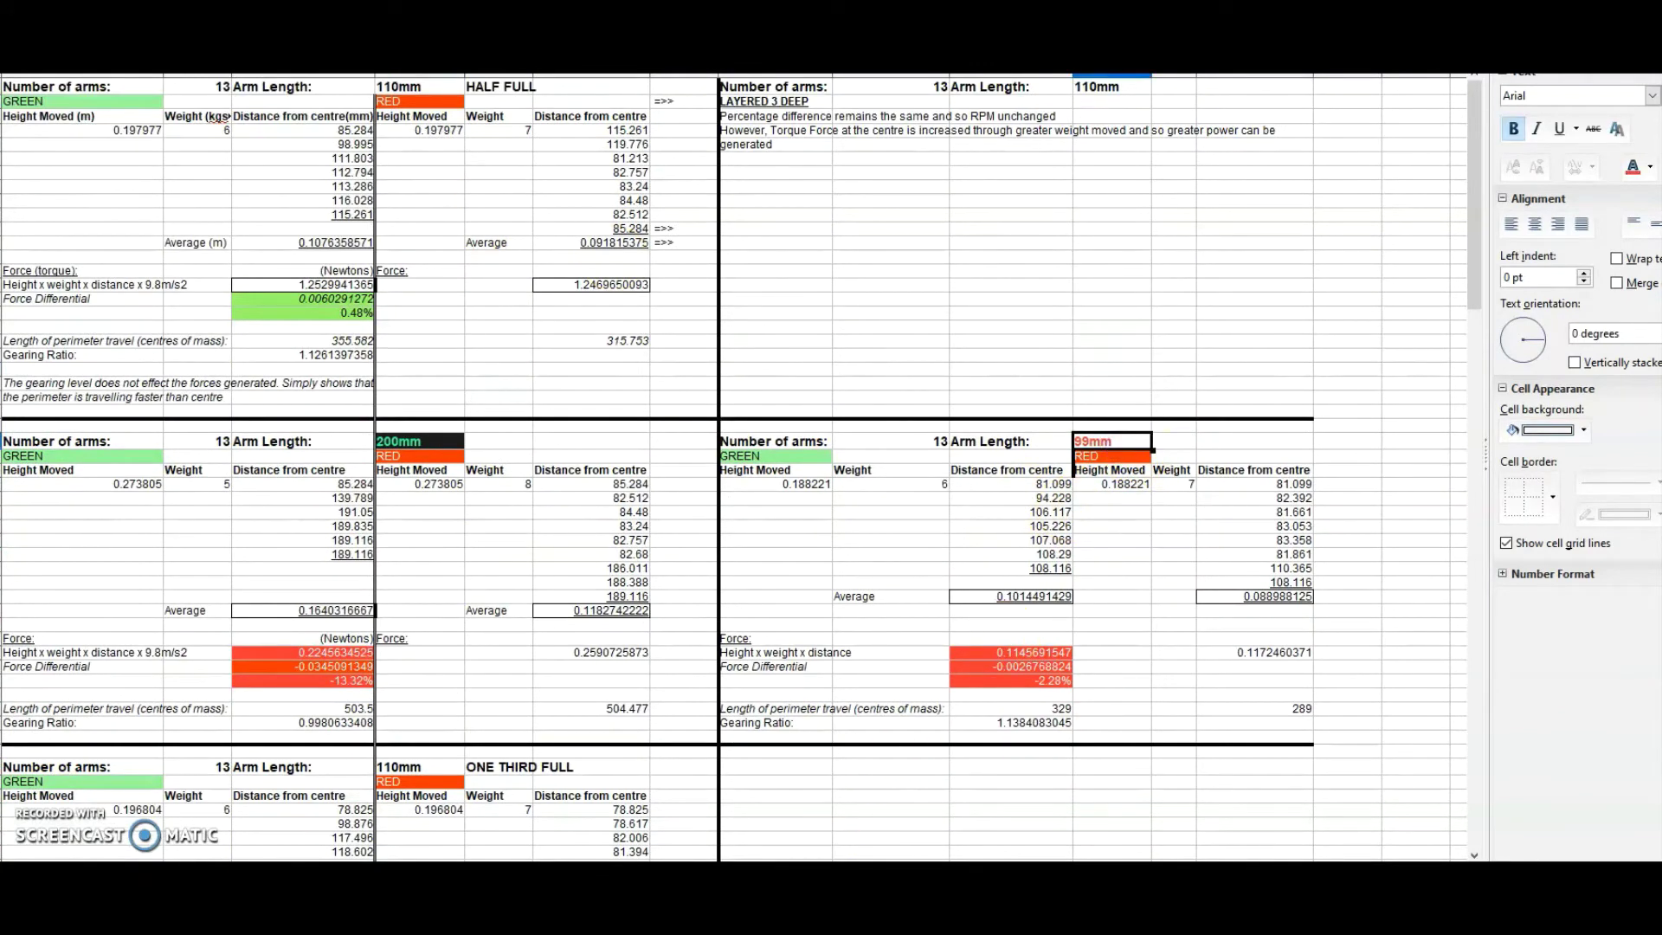
key("alt+Tab")
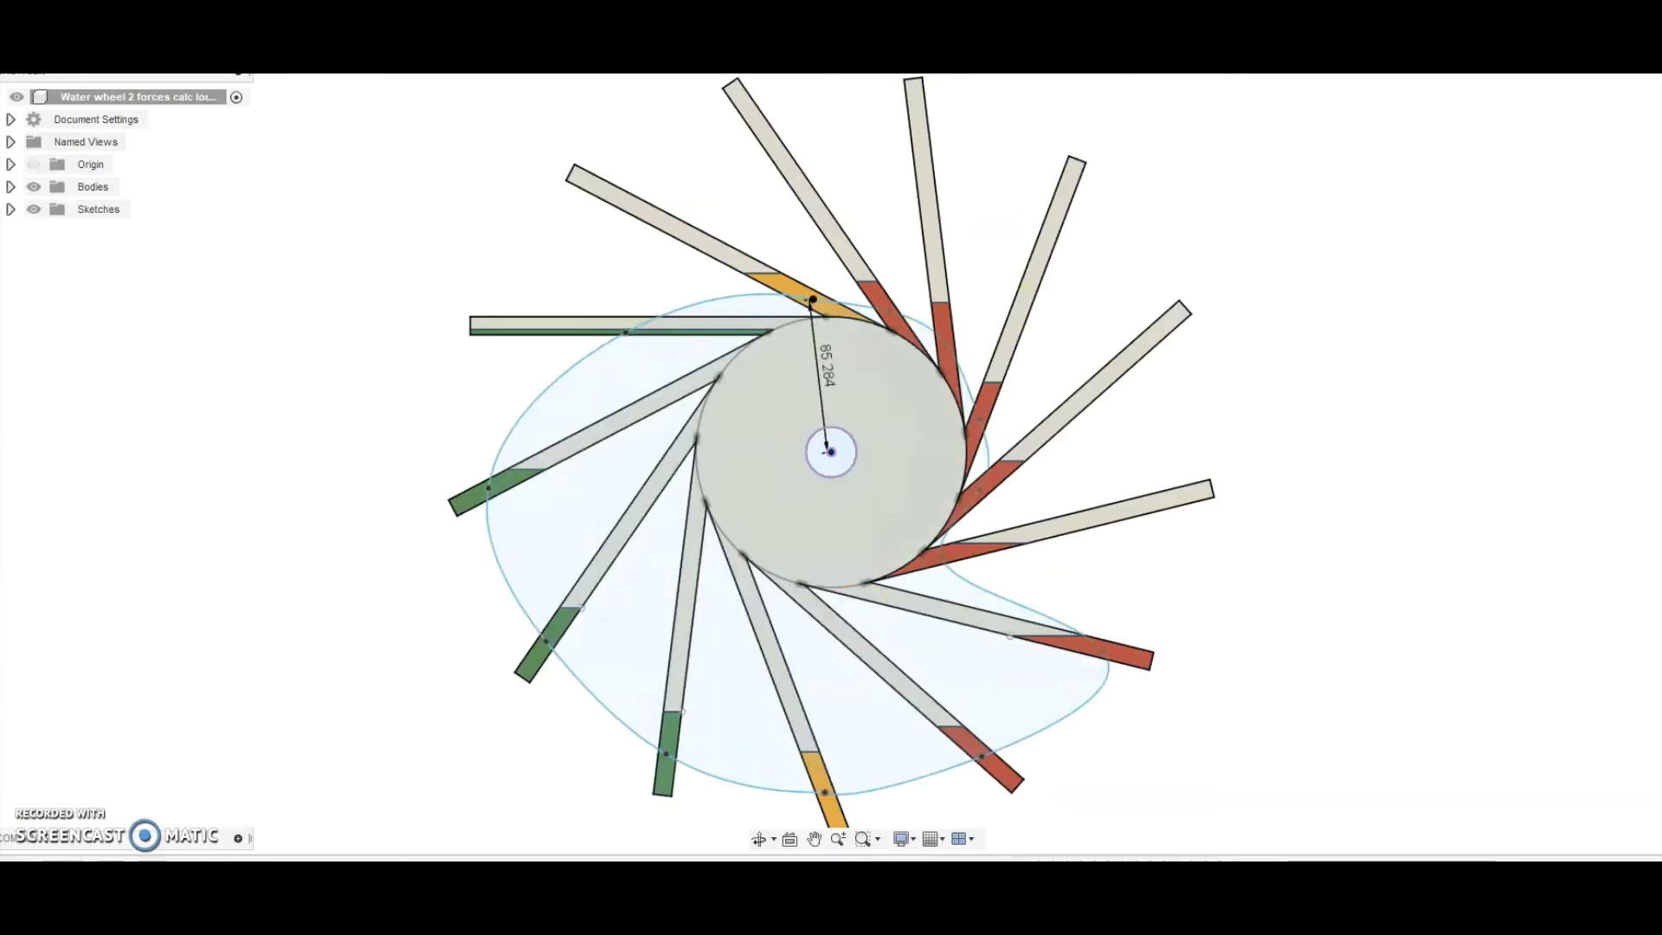
Switch to the '99mm arms half full v3' wheel design to compare its arm distances.
key("ctrl+Tab")
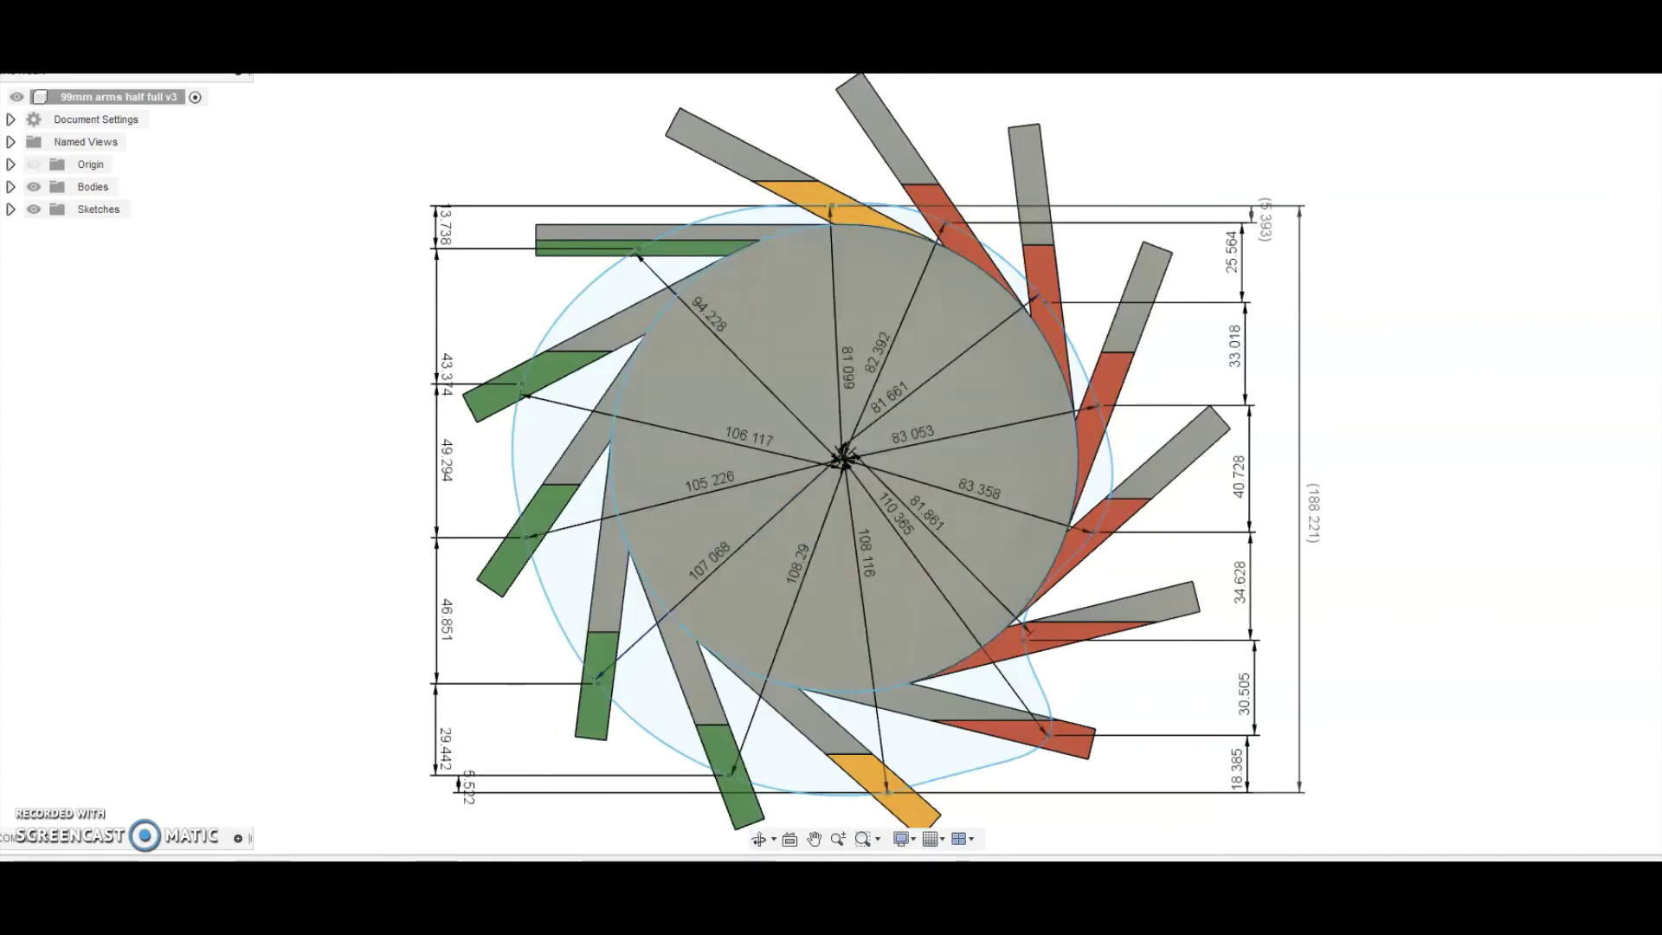
left_click(680, 809)
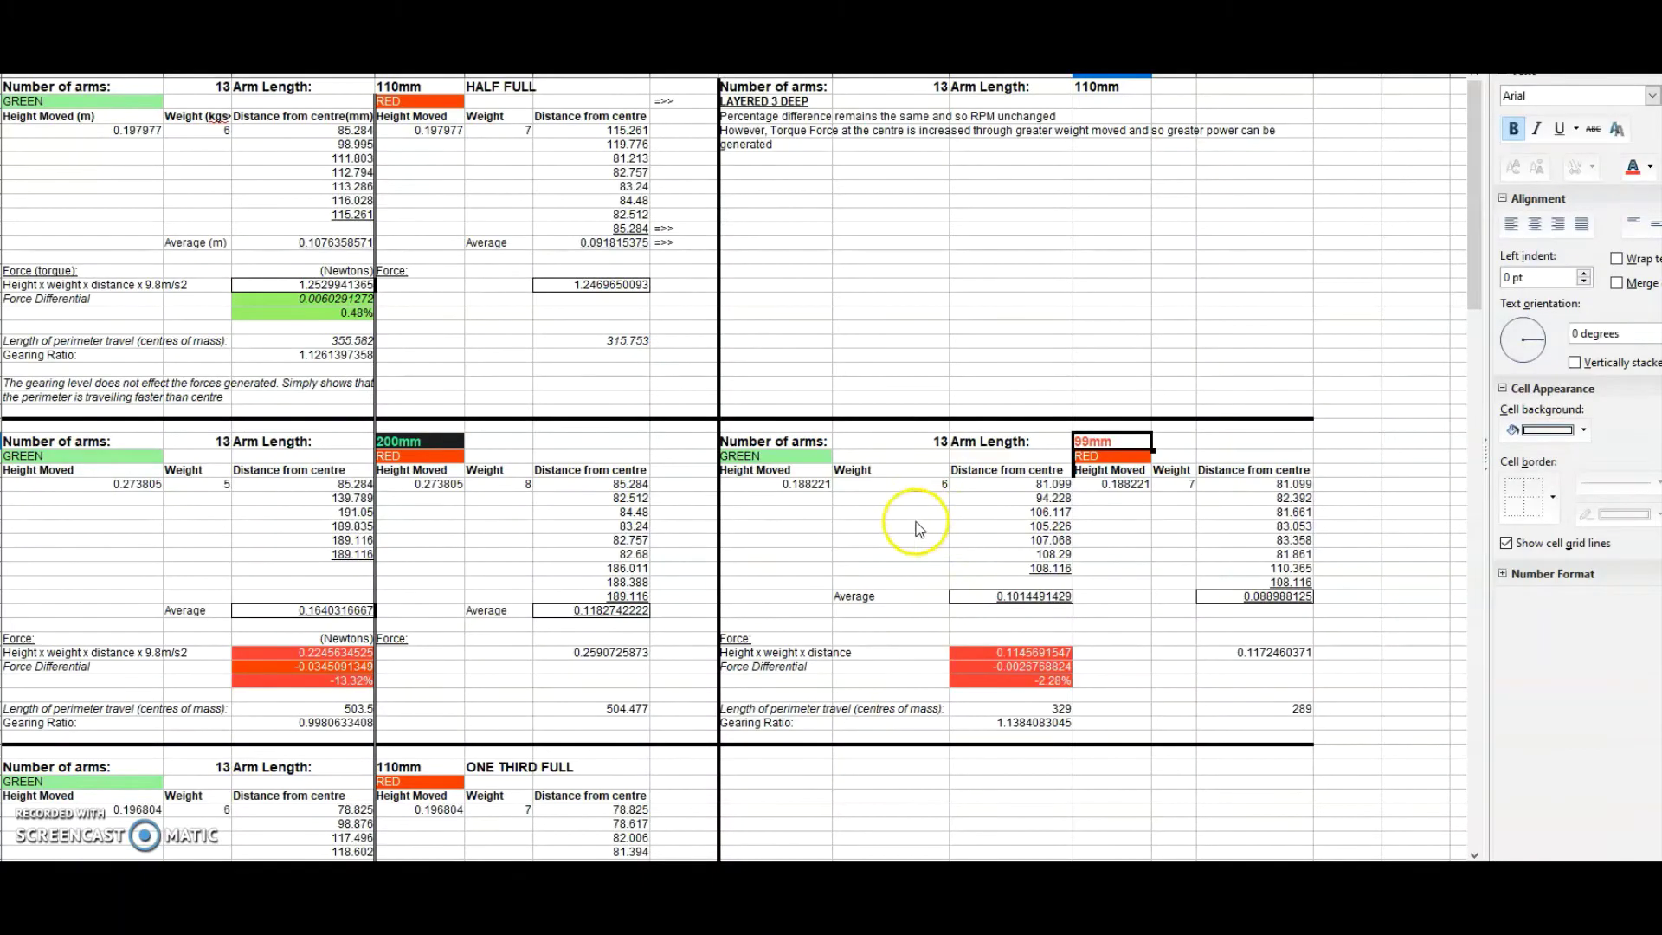
left_click(1032, 683)
left_click(334, 315)
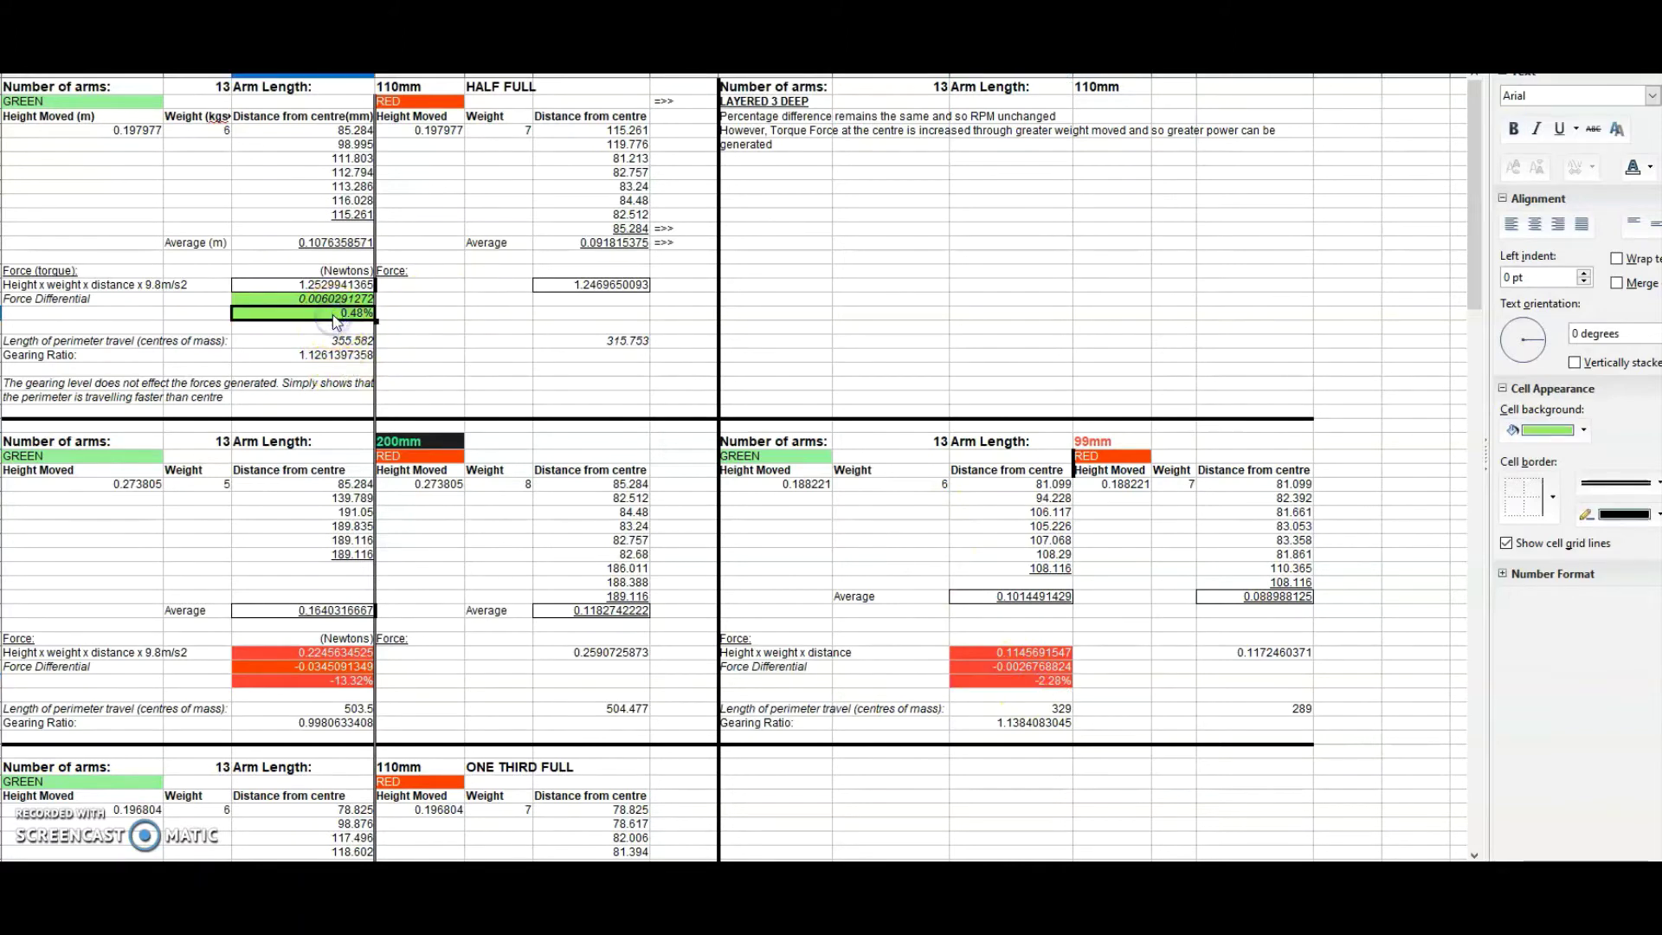
left_click(1026, 682)
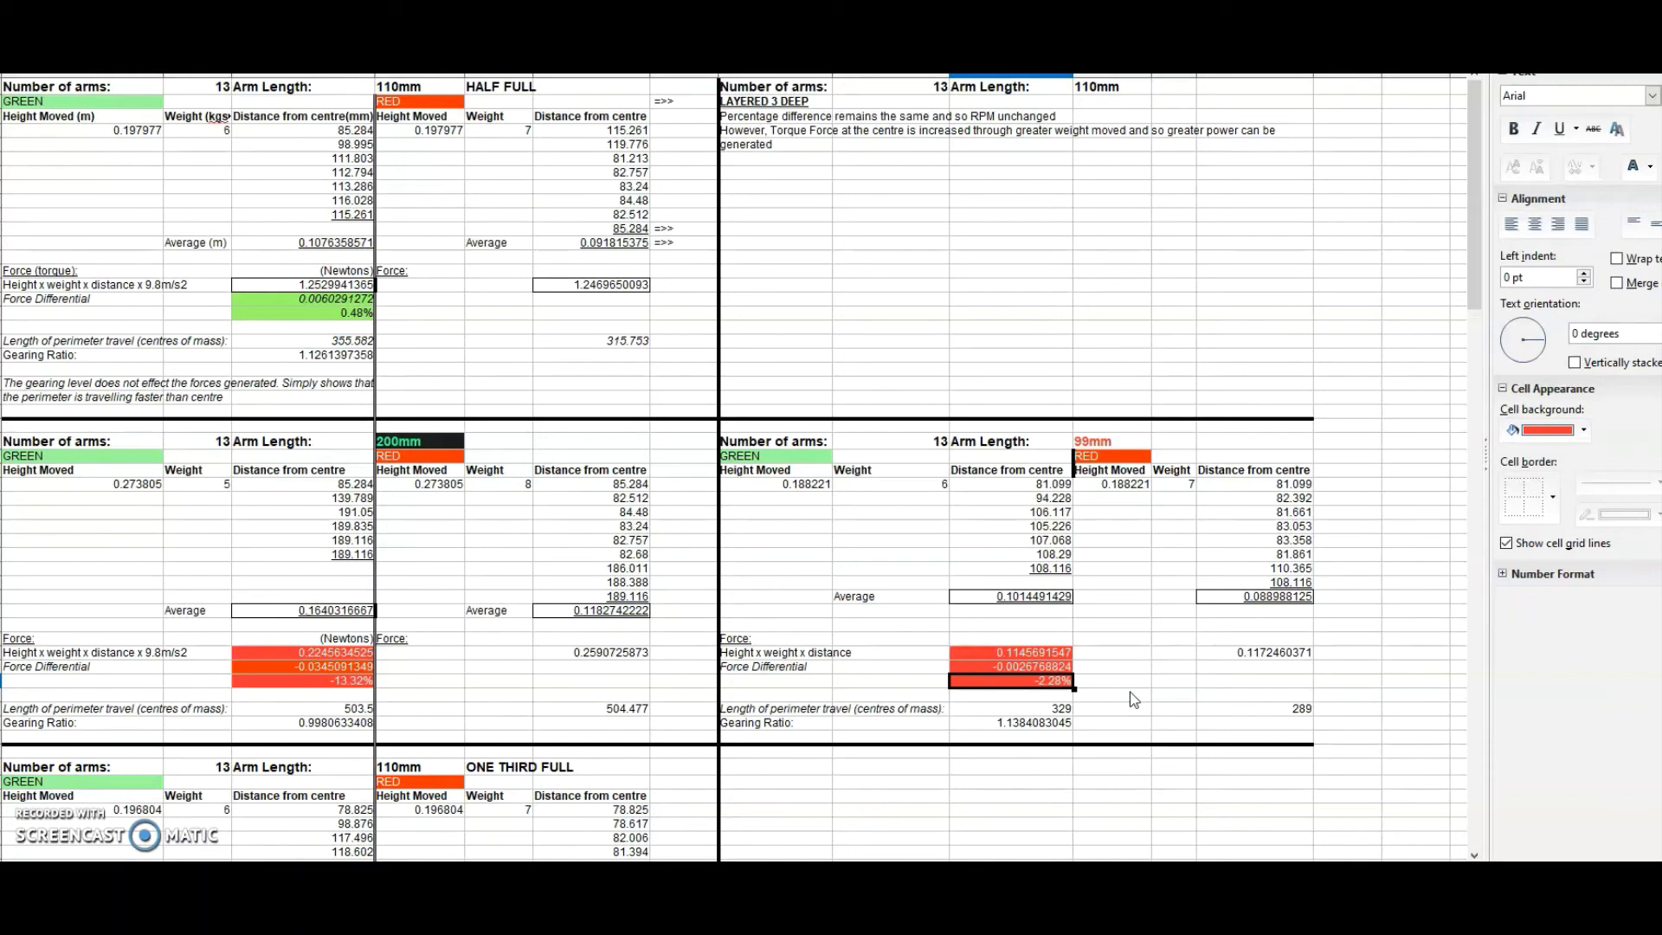
left_click(410, 90)
left_click(414, 442)
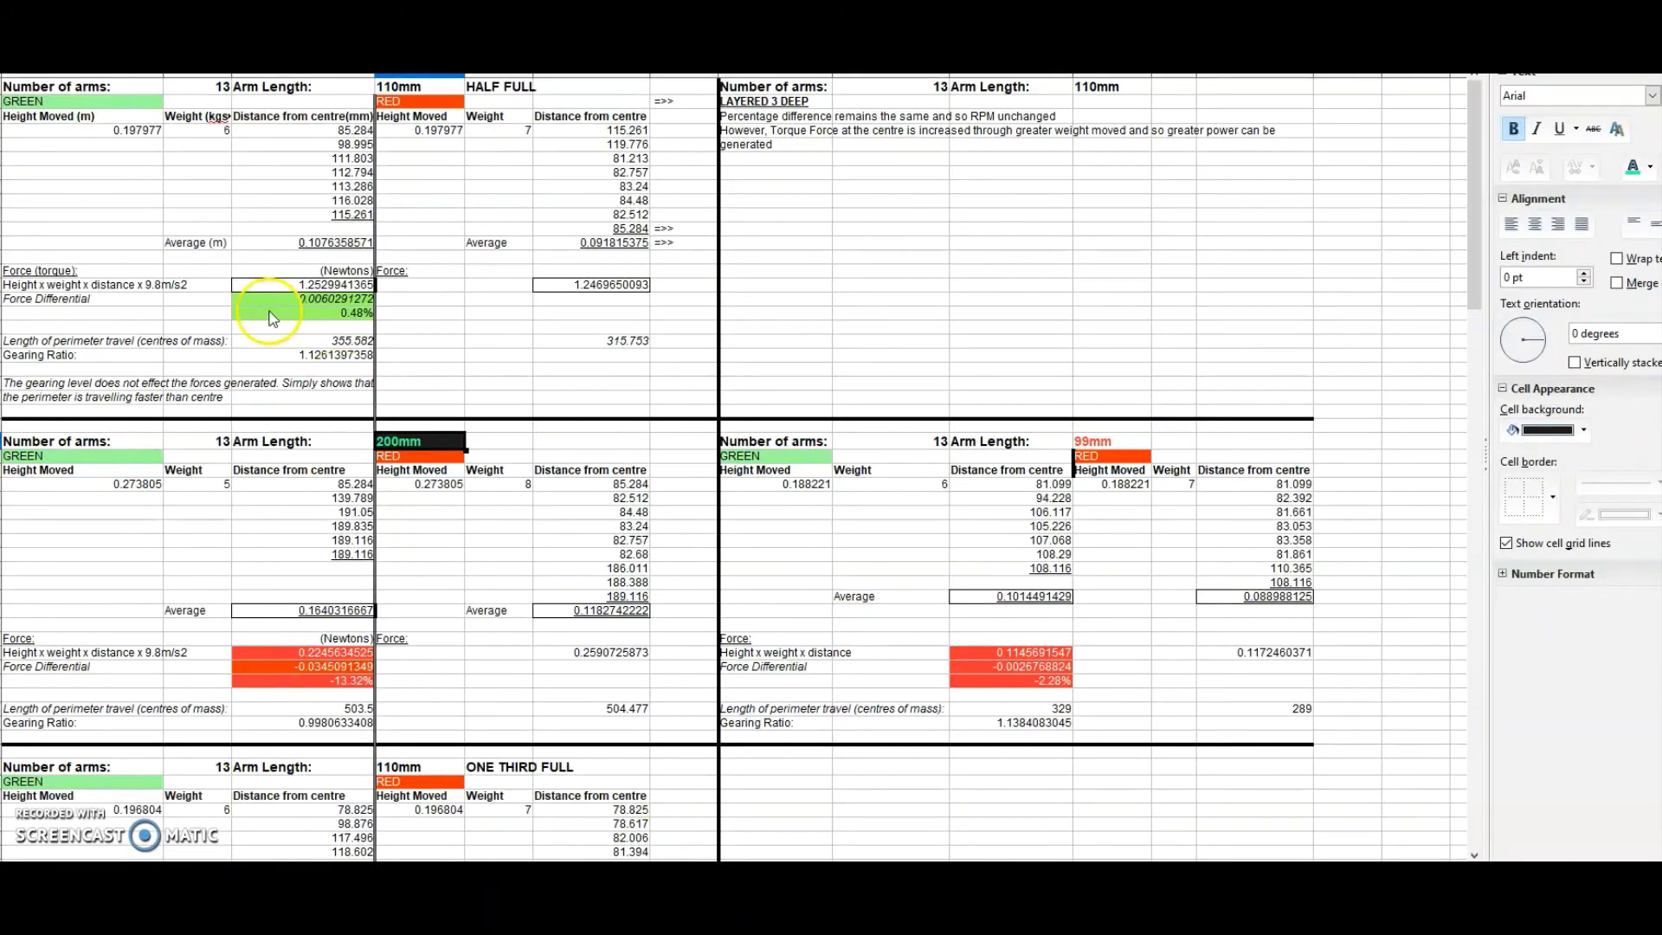
left_click(290, 314)
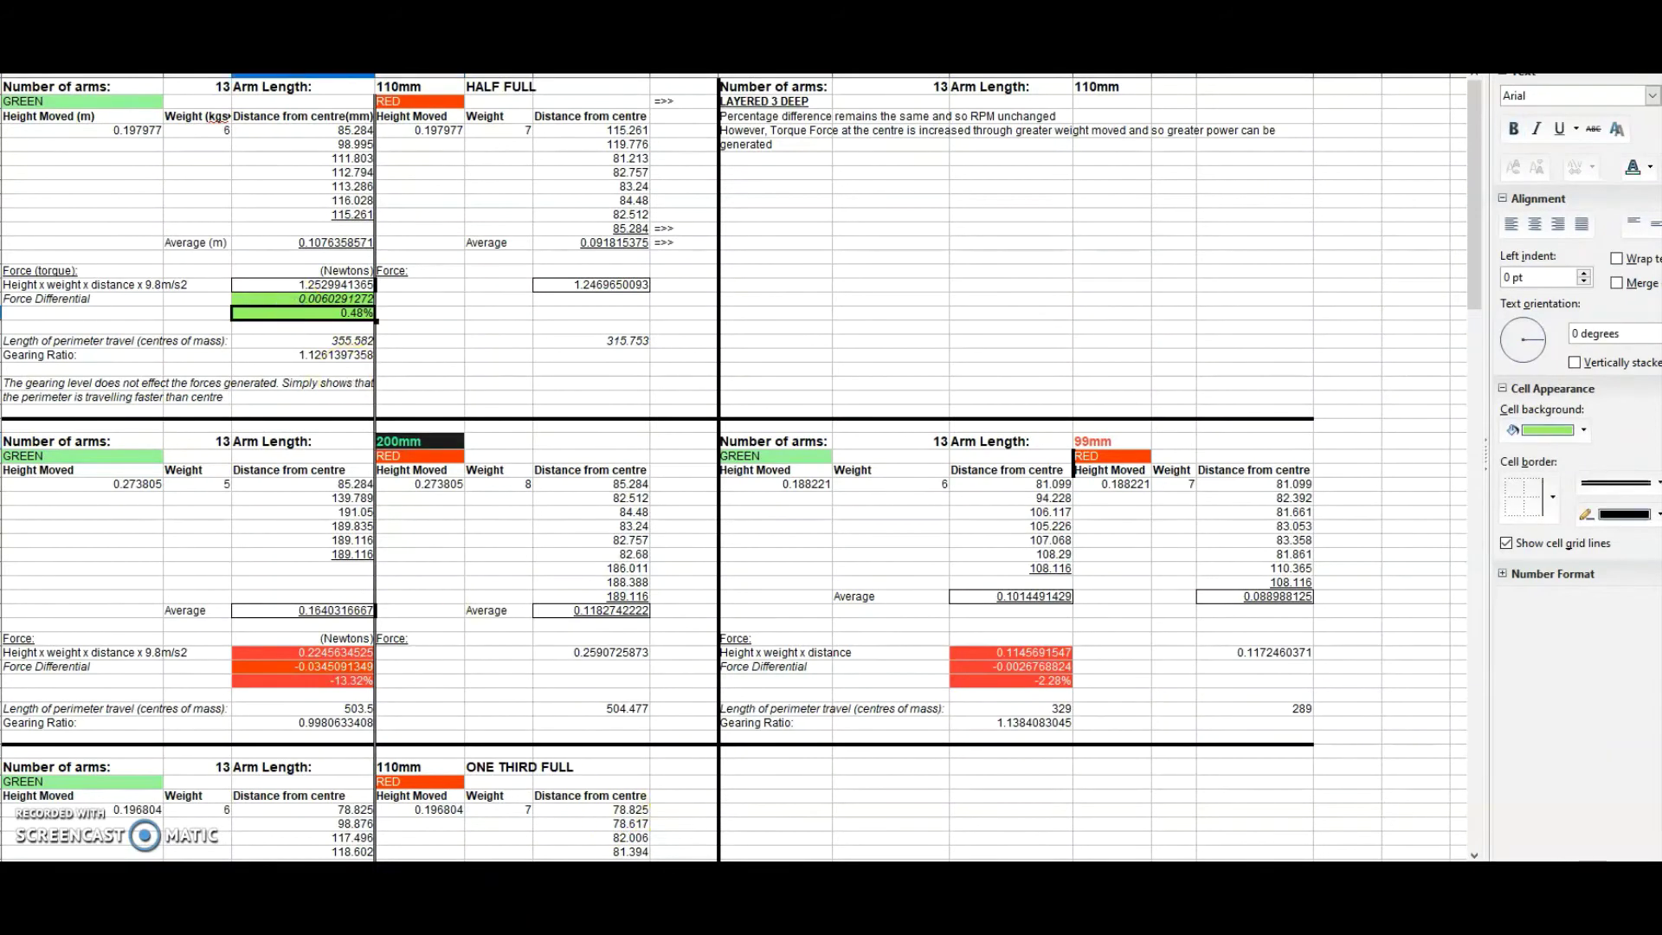
left_click(633, 818)
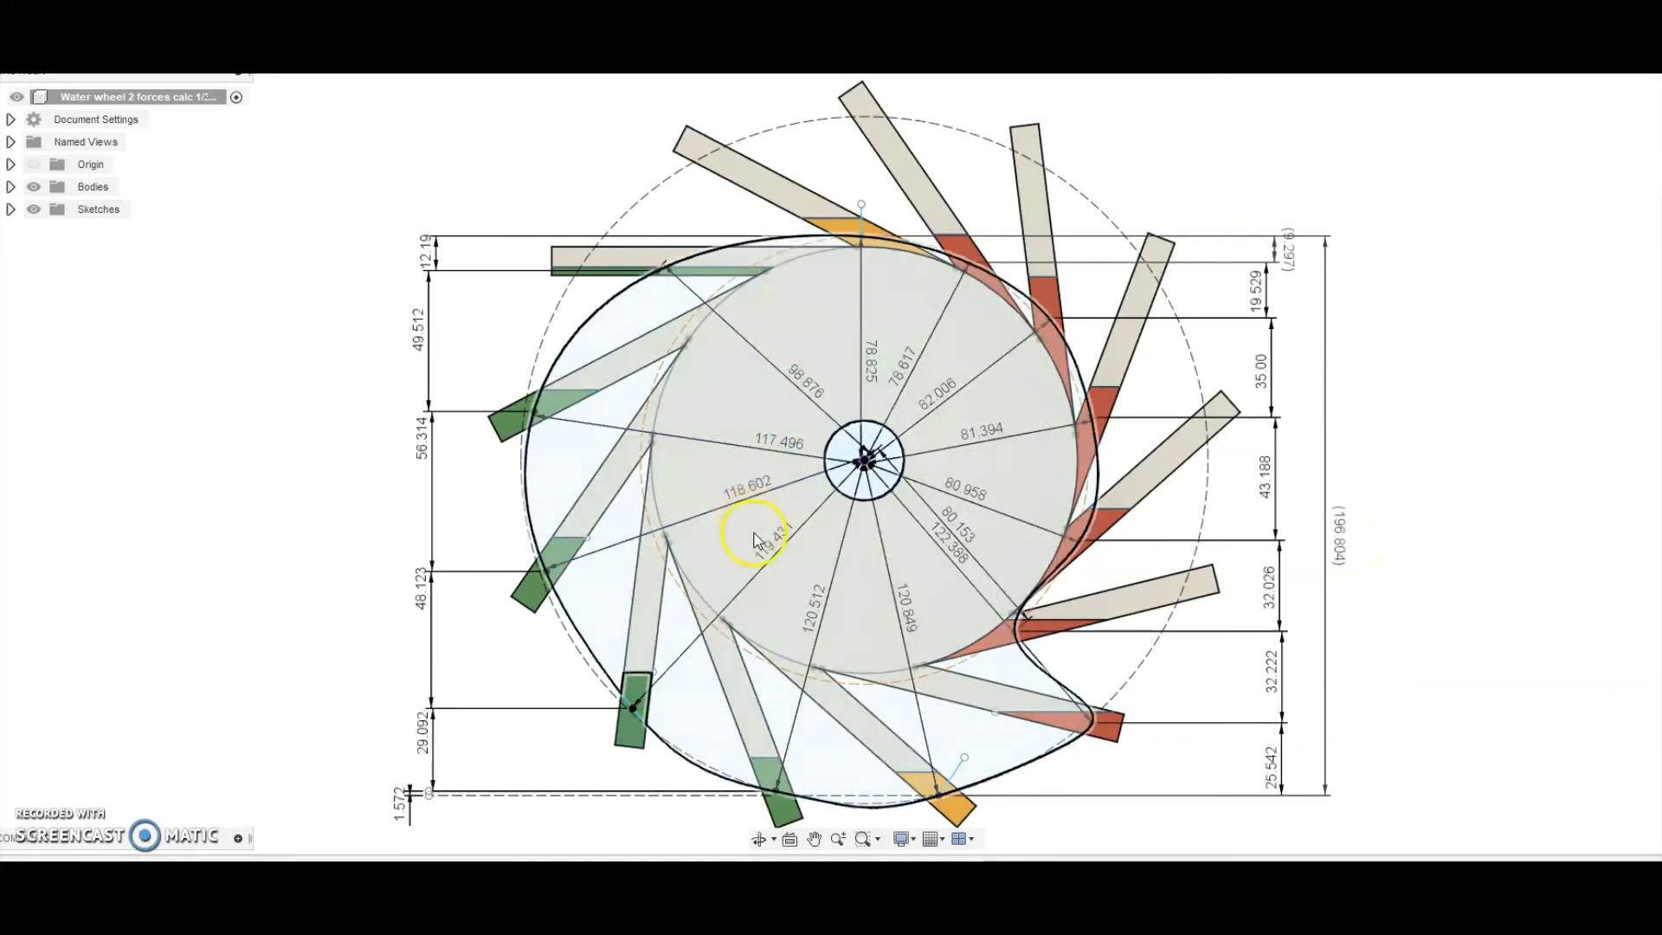
In Calc, check the ONE THIRD FULL table's 13 arms and its 4.63% force differential.
key("alt+Tab")
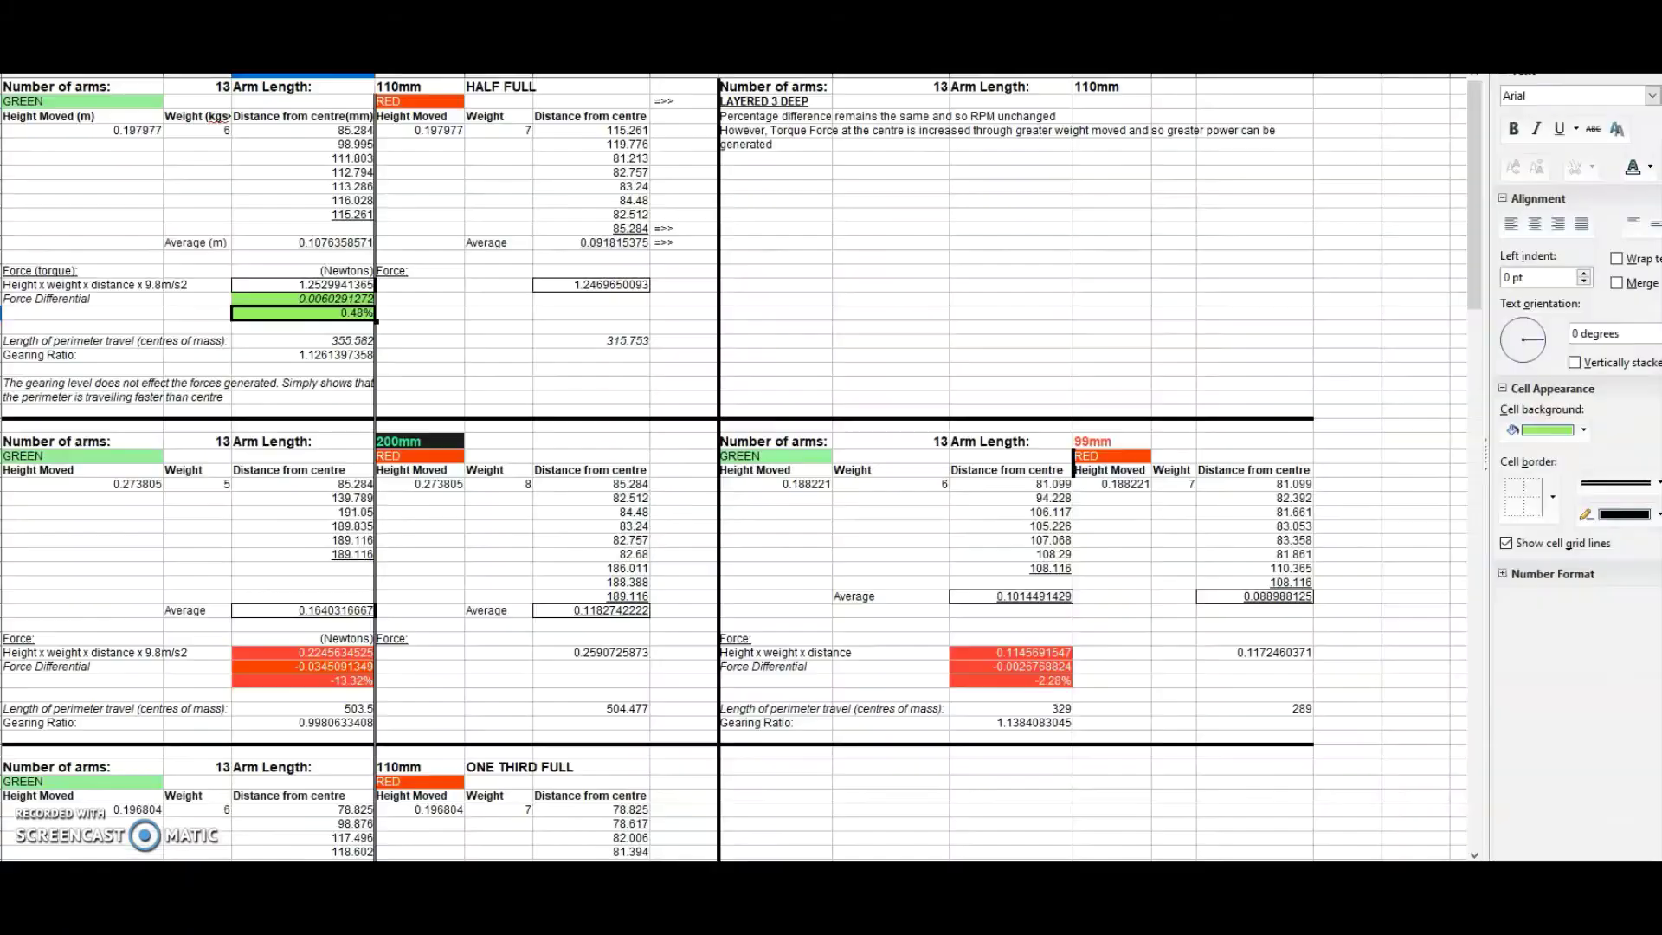
scroll(318, 626, "down", 6)
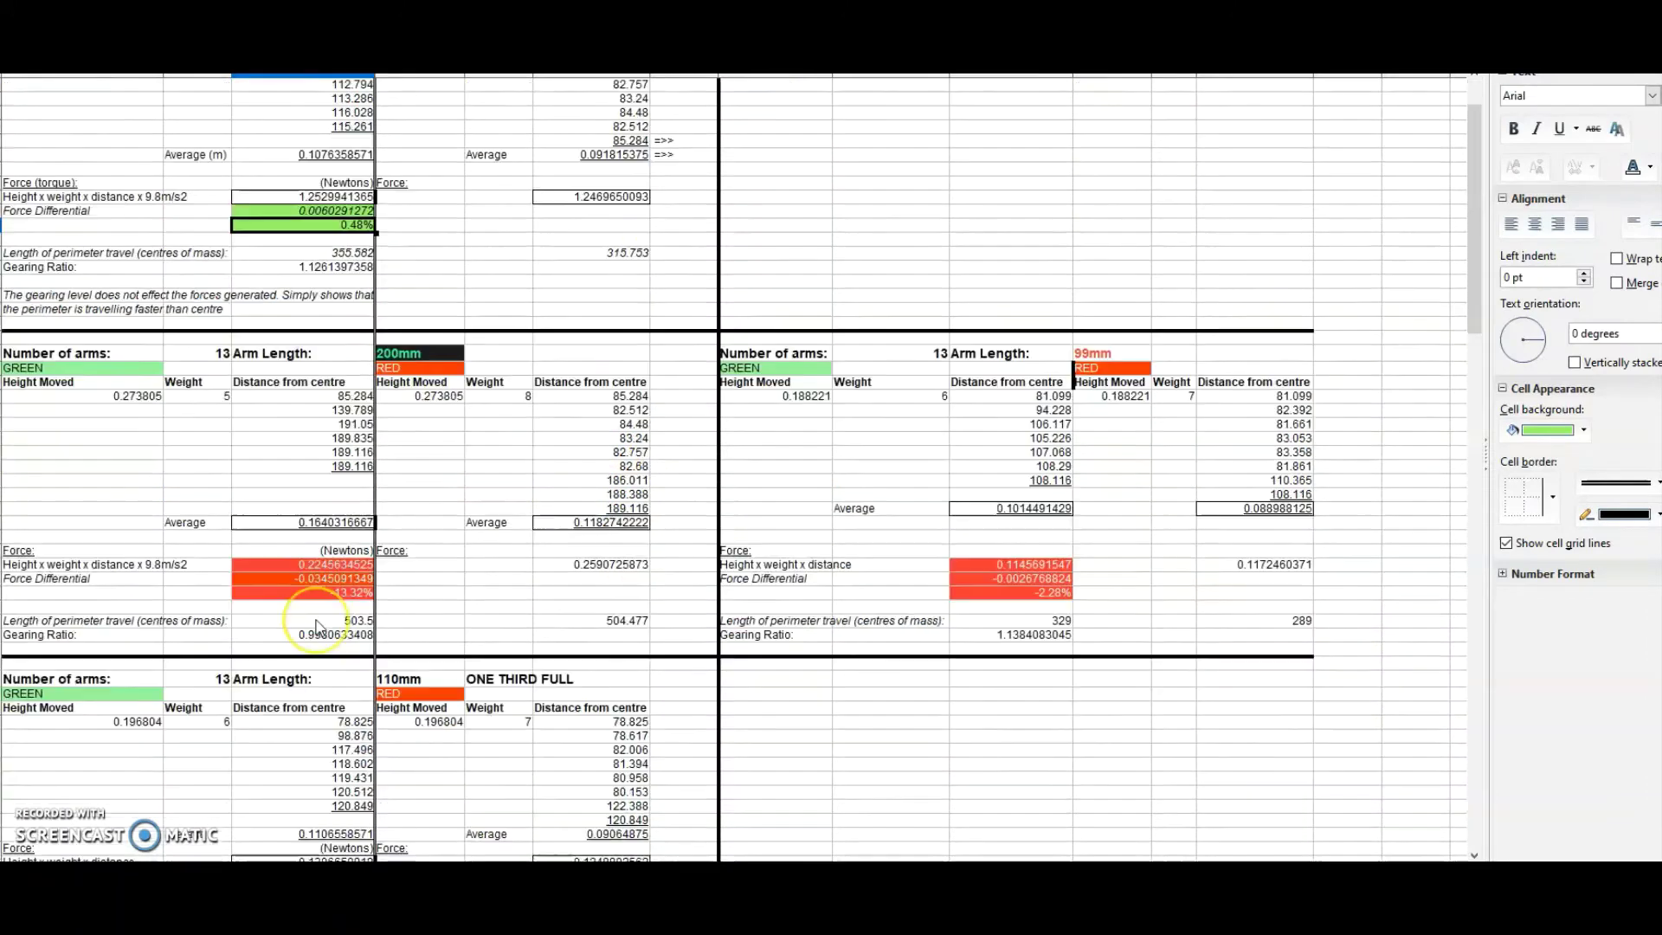
scroll(319, 627, "down", 2)
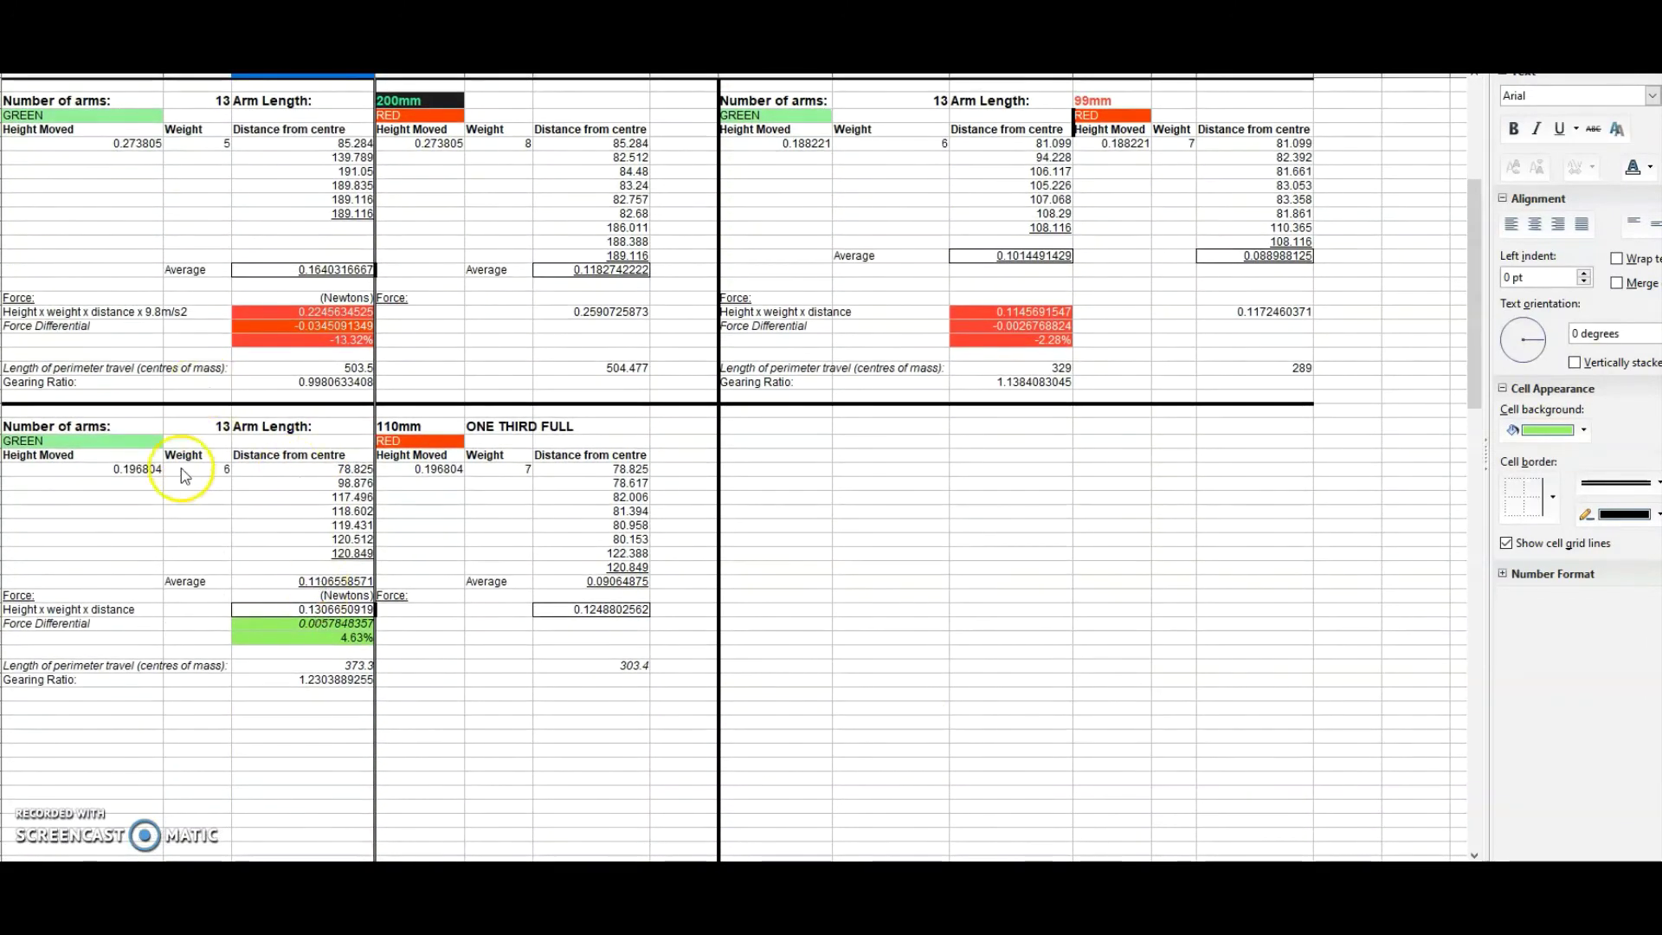
left_click(475, 425)
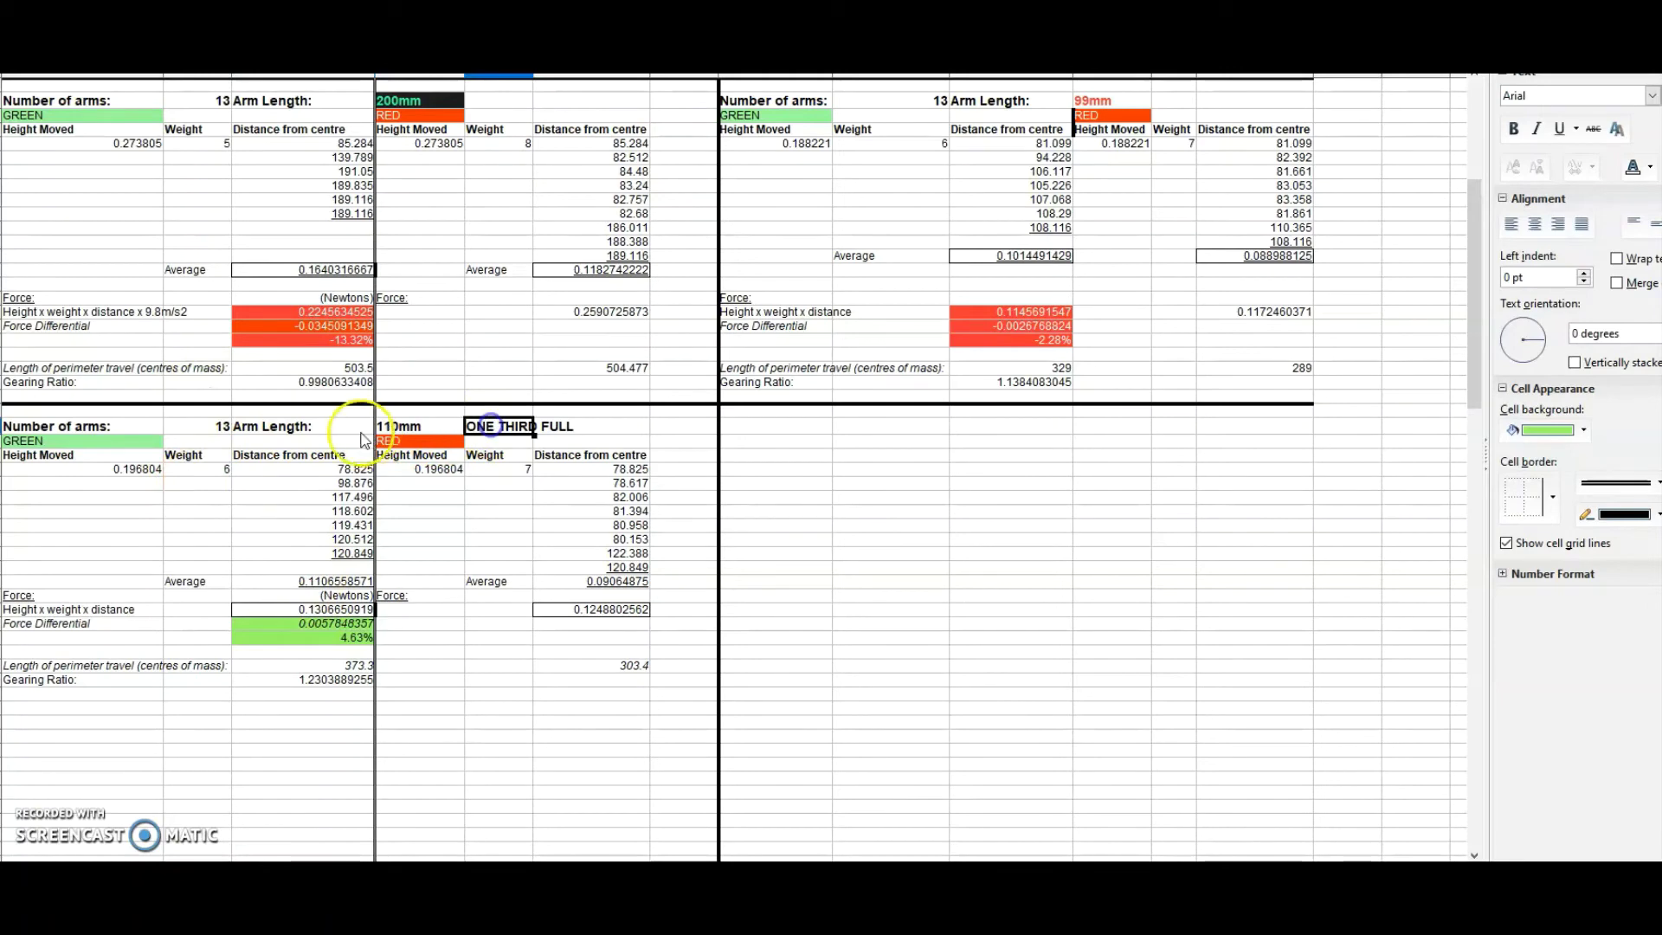
left_click(186, 424)
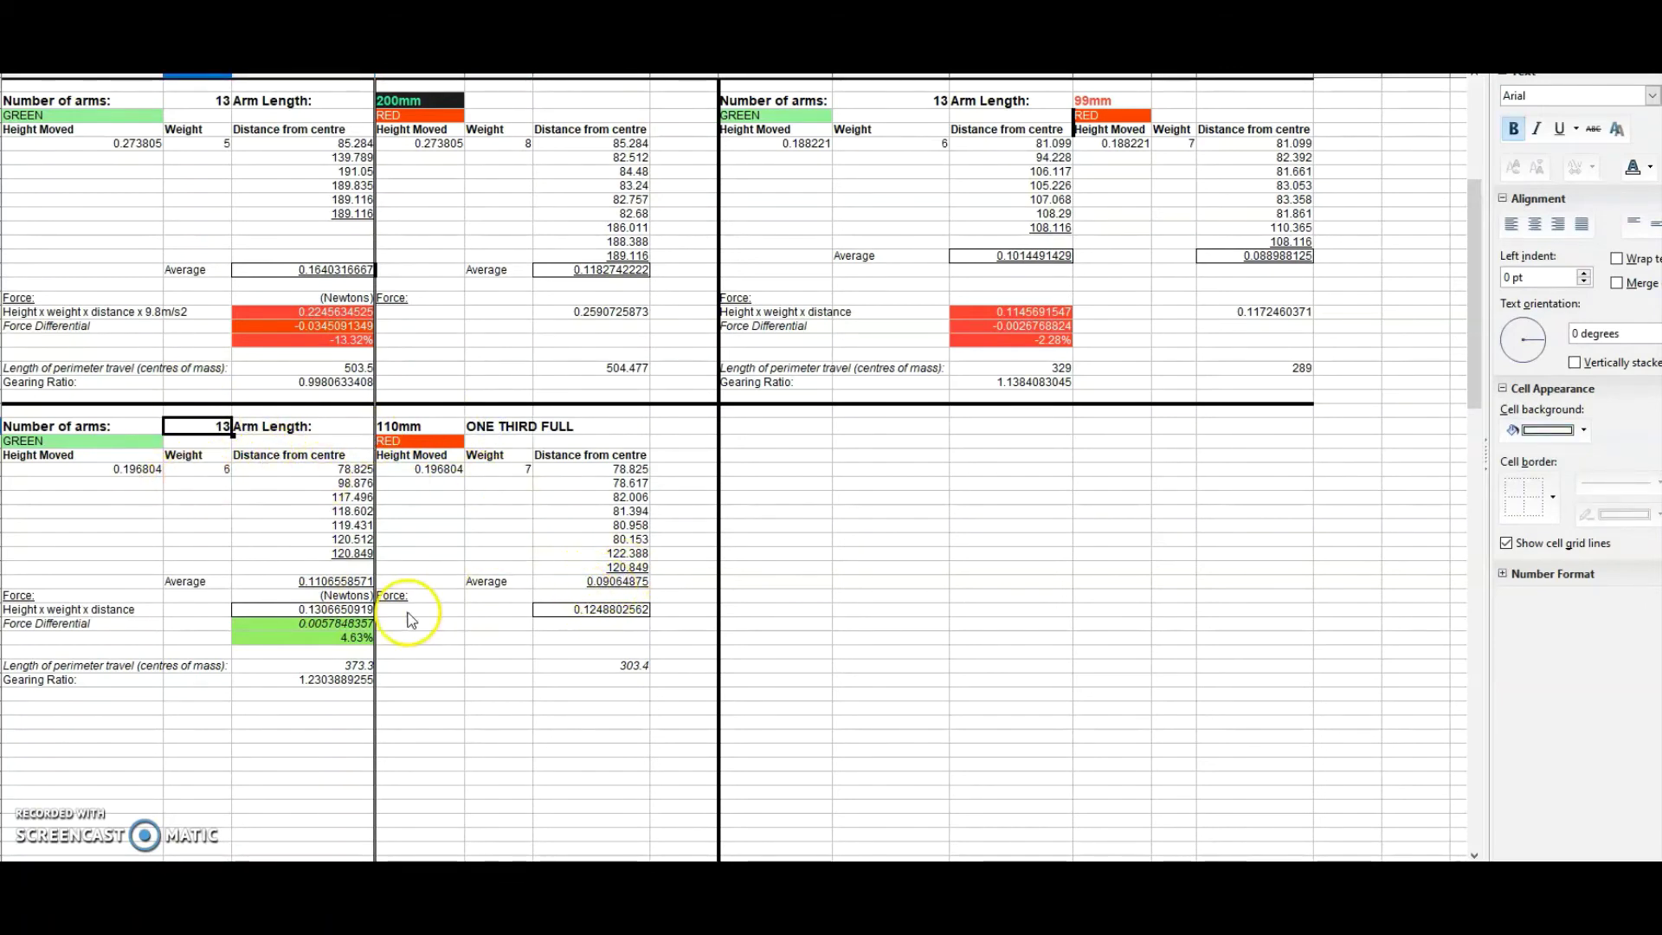
left_click(350, 637)
Scroll through the forces sheet, reviewing cells around the one-third-full results and the top blocks.
scroll(419, 675, "up", 7)
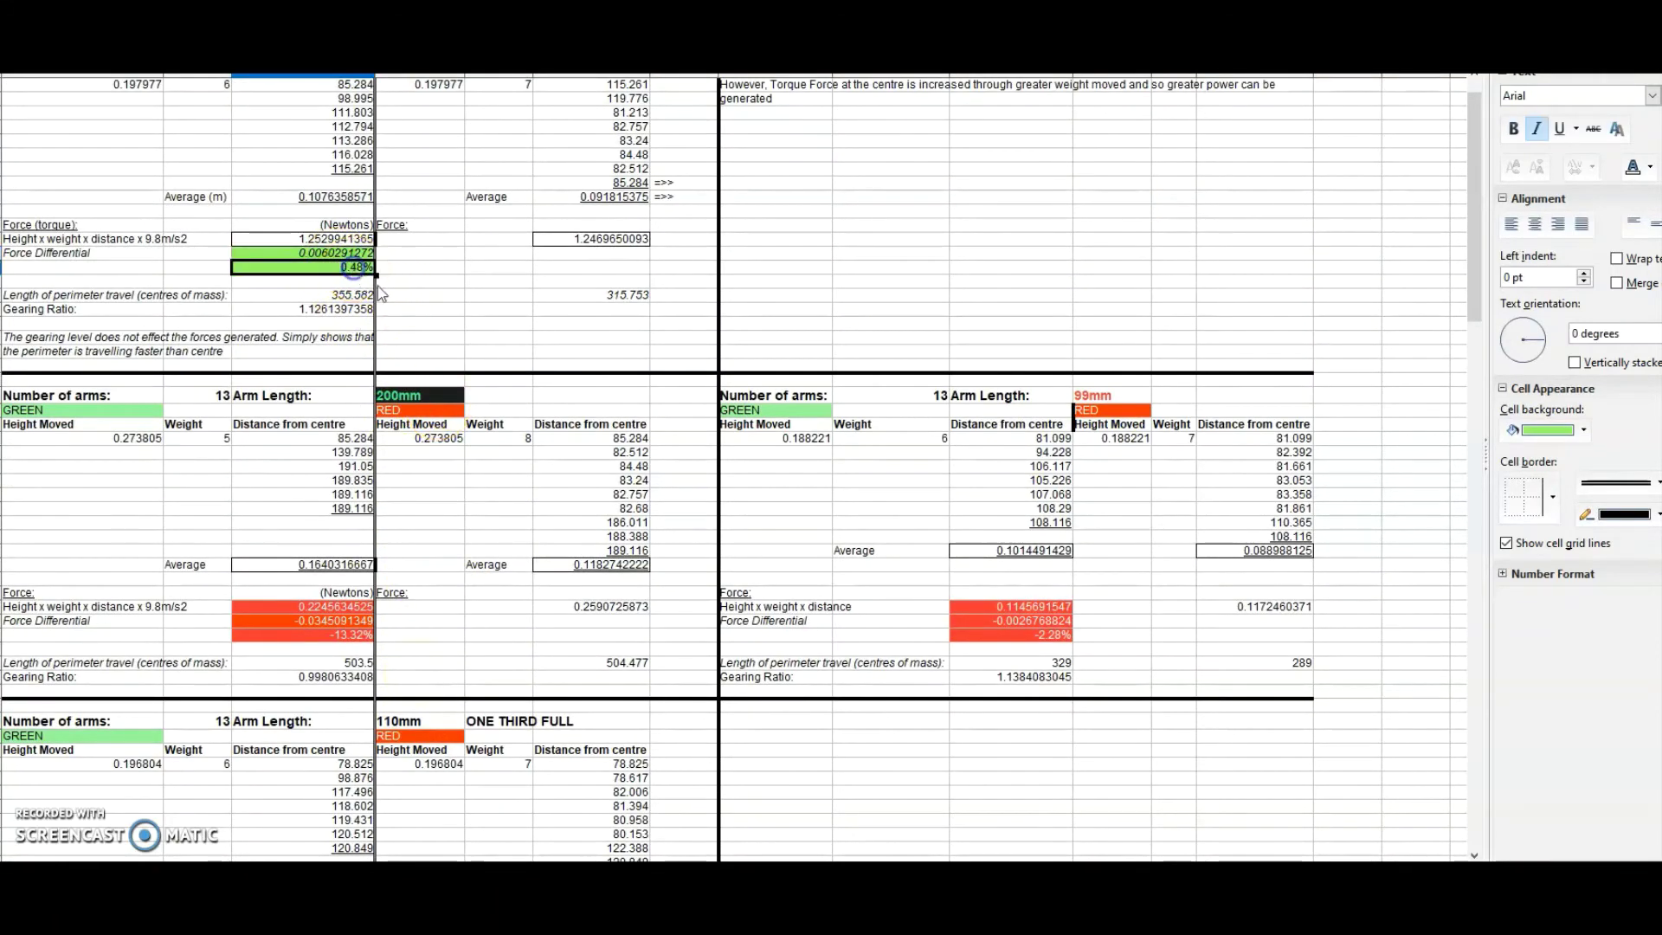
scroll(424, 363, "down", 5)
scroll(443, 387, "down", 2)
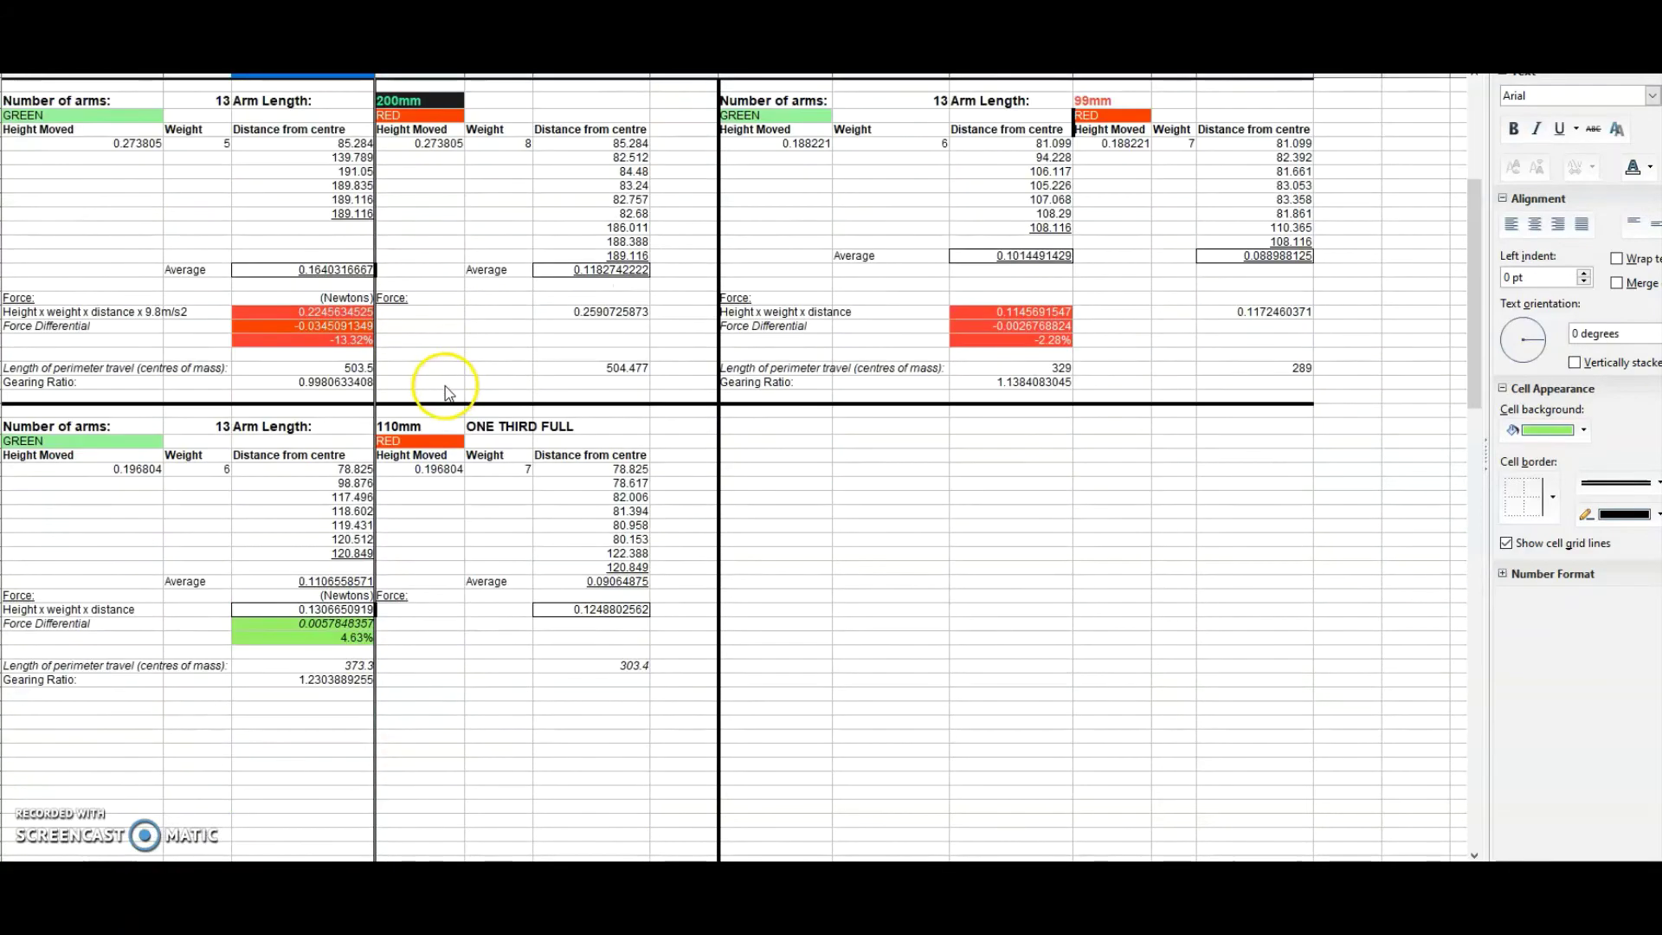
left_click(390, 651)
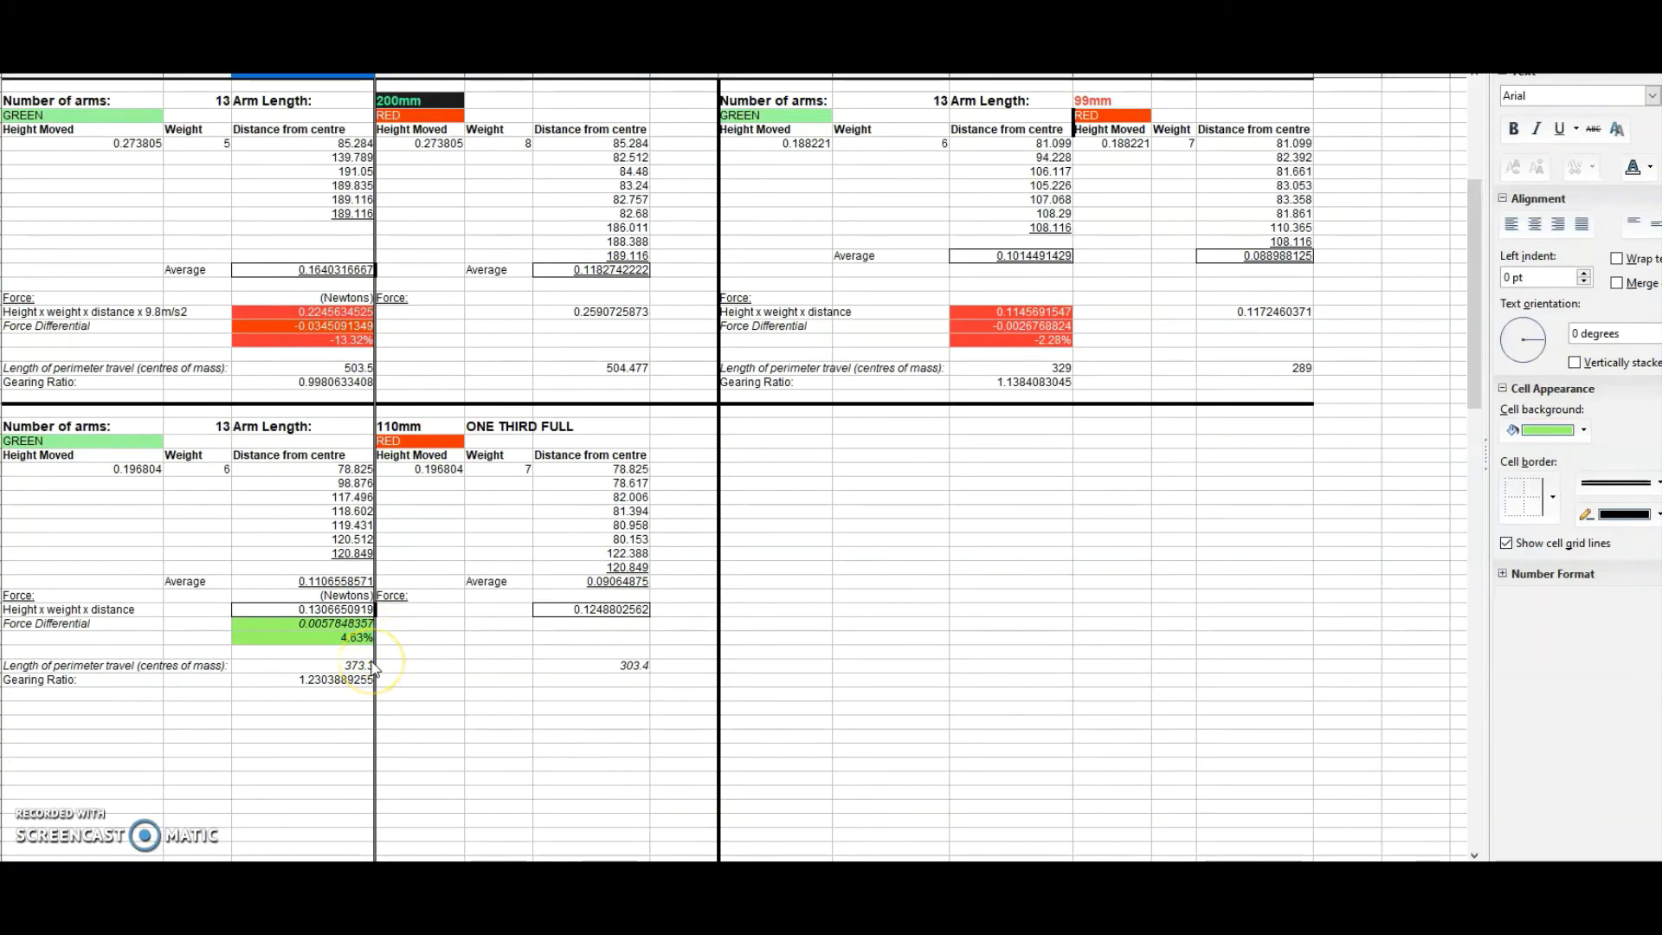
scroll(372, 671, "up", 8)
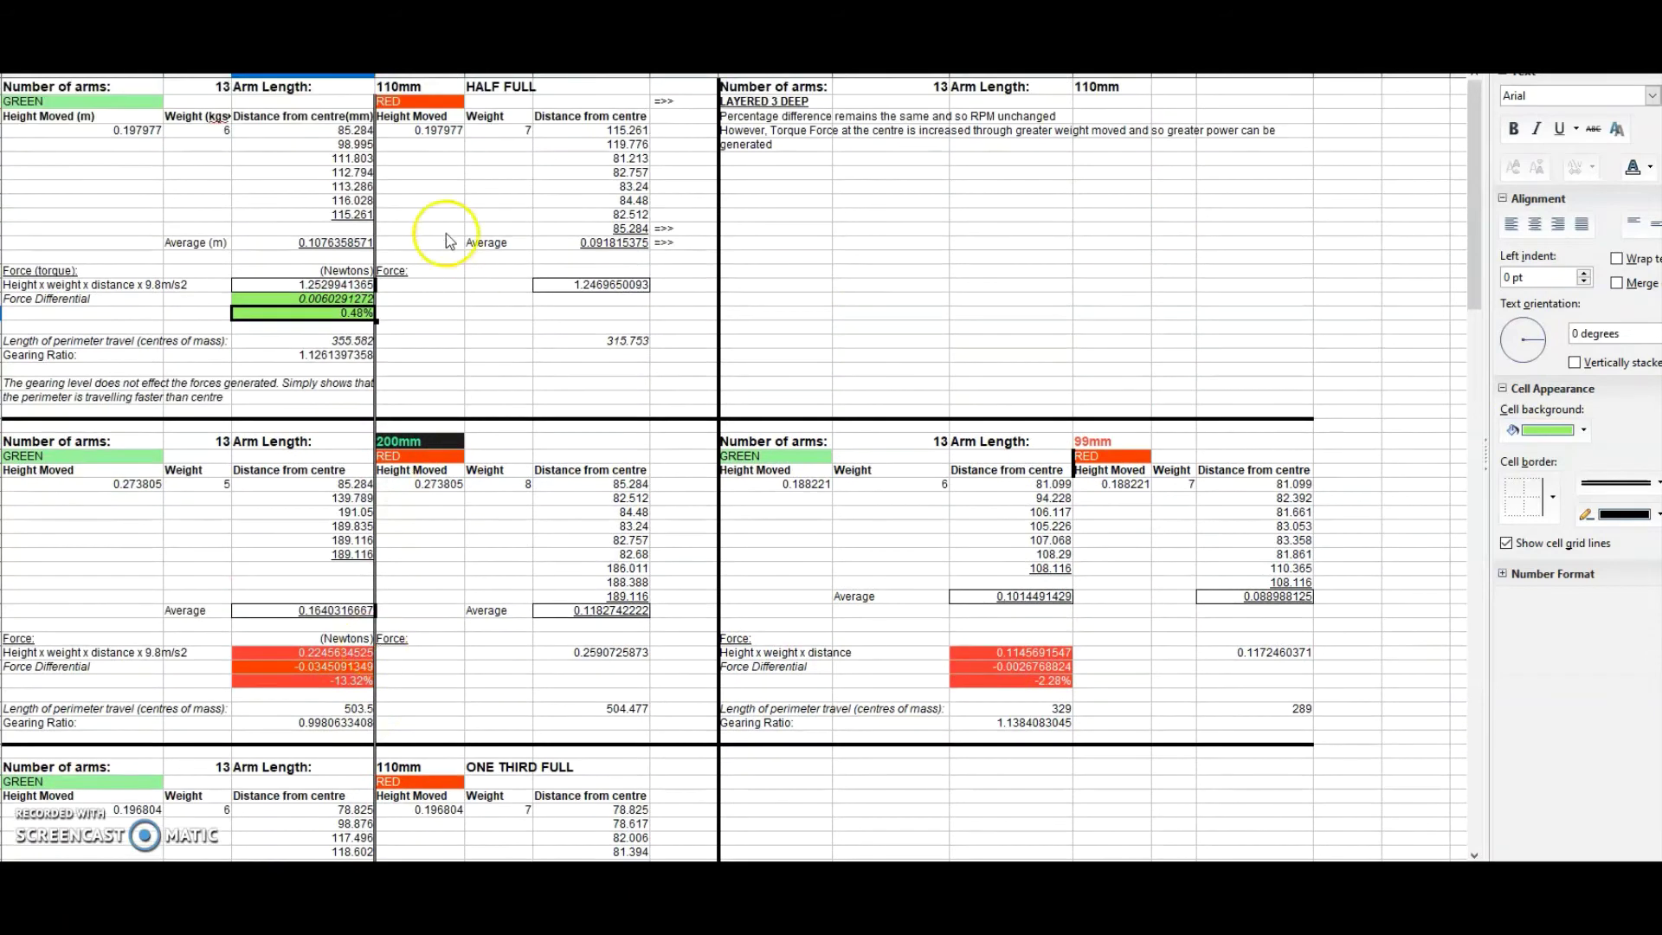
left_click(410, 134)
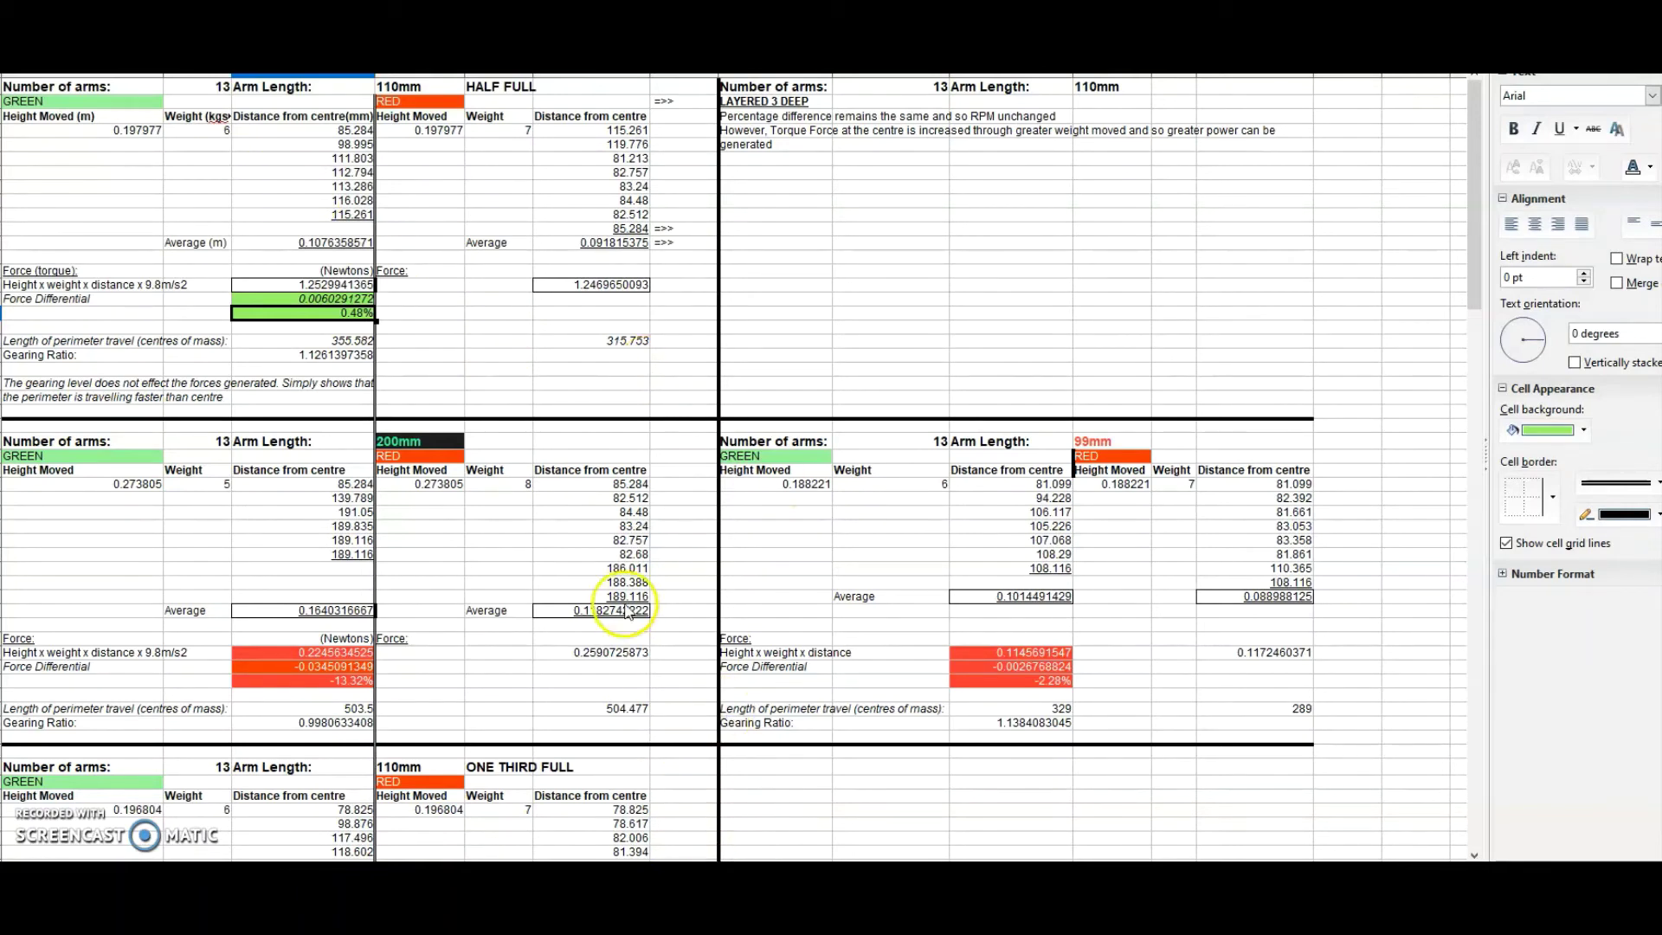
Switch back to the 'Water wheel 2 forces calc' sketch showing radial distances 78.825 to 127.388.
key("alt+Tab")
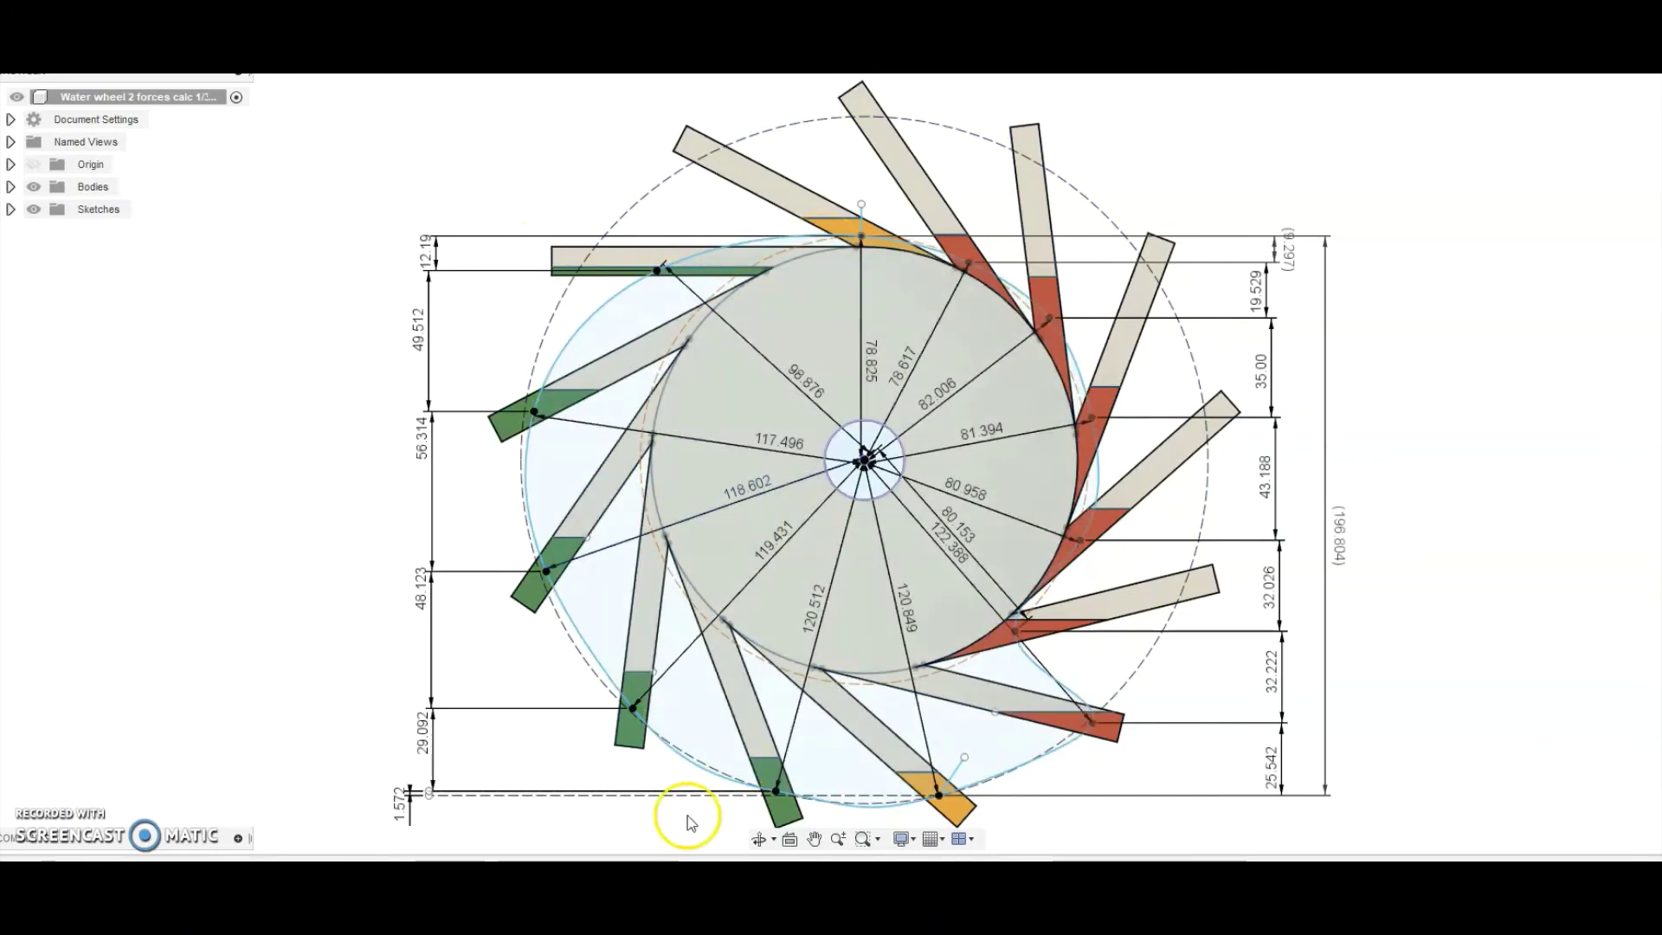
mouse_move(633, 861)
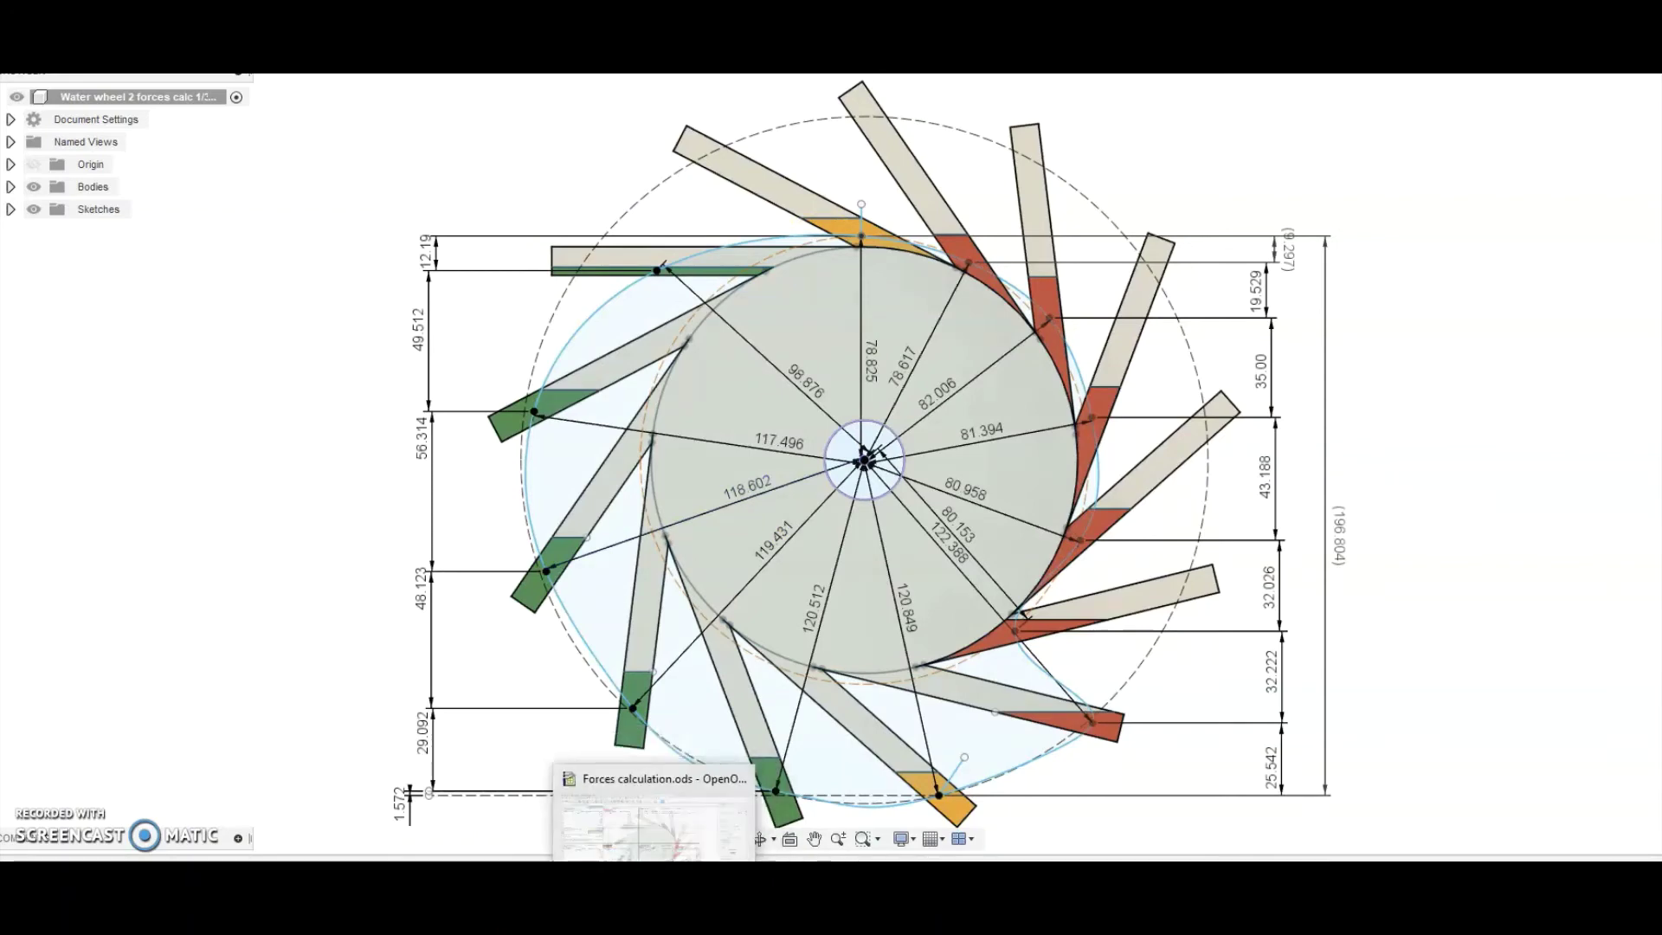
left_click(654, 813)
scroll(710, 761, "down", 5)
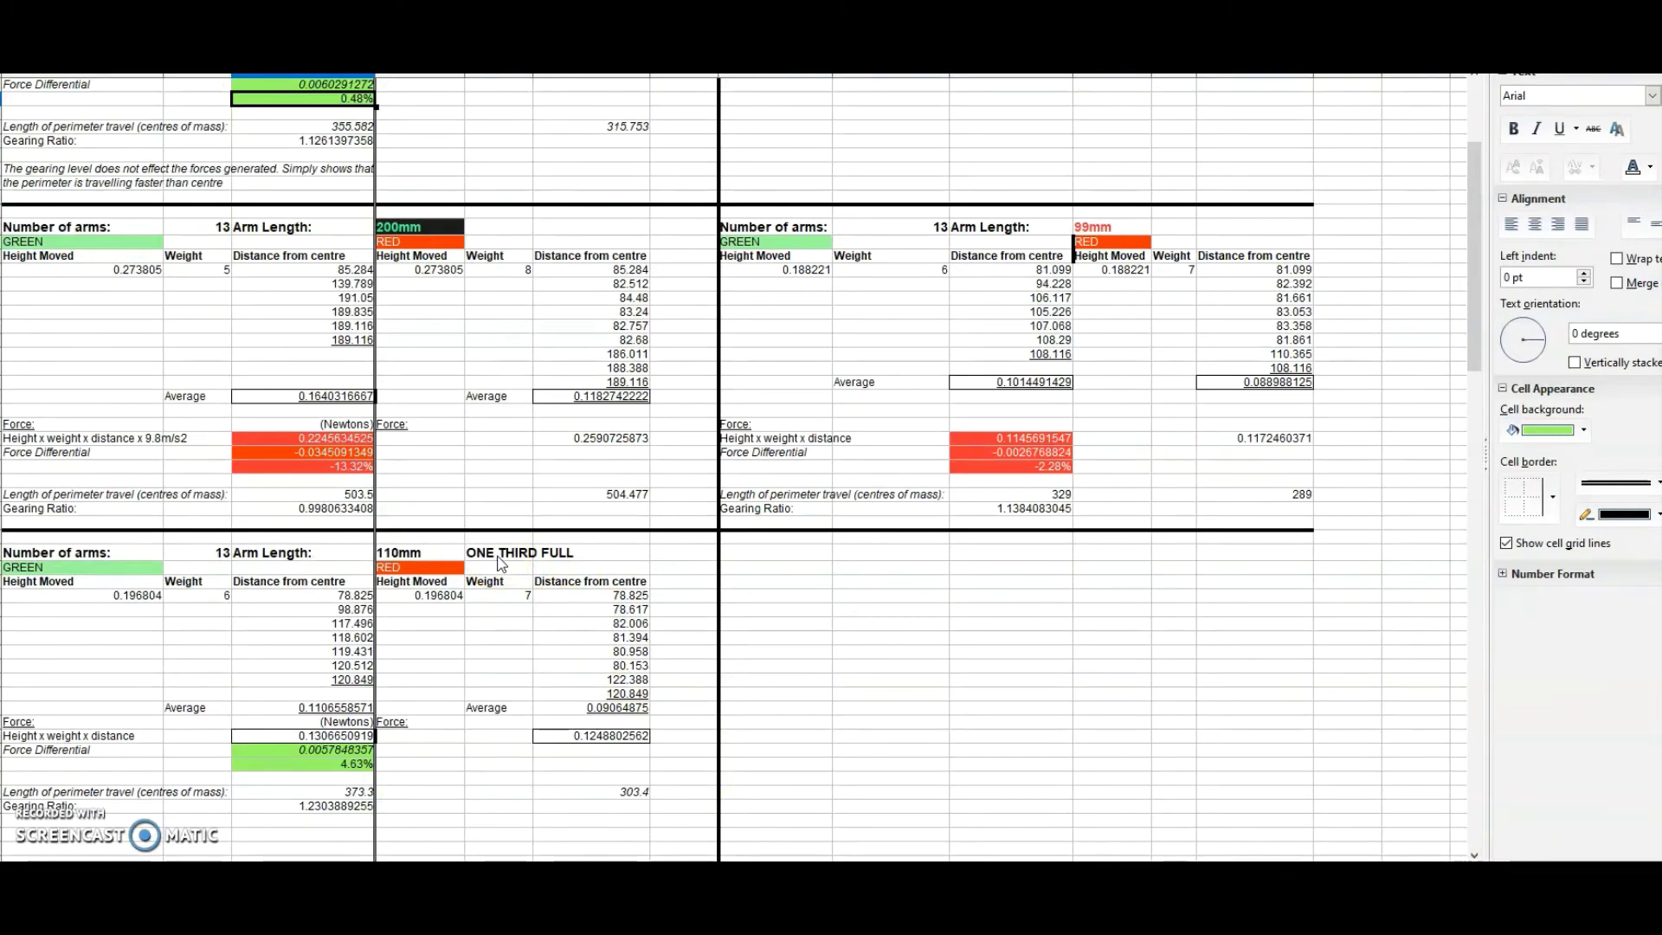
scroll(501, 562, "up", 2)
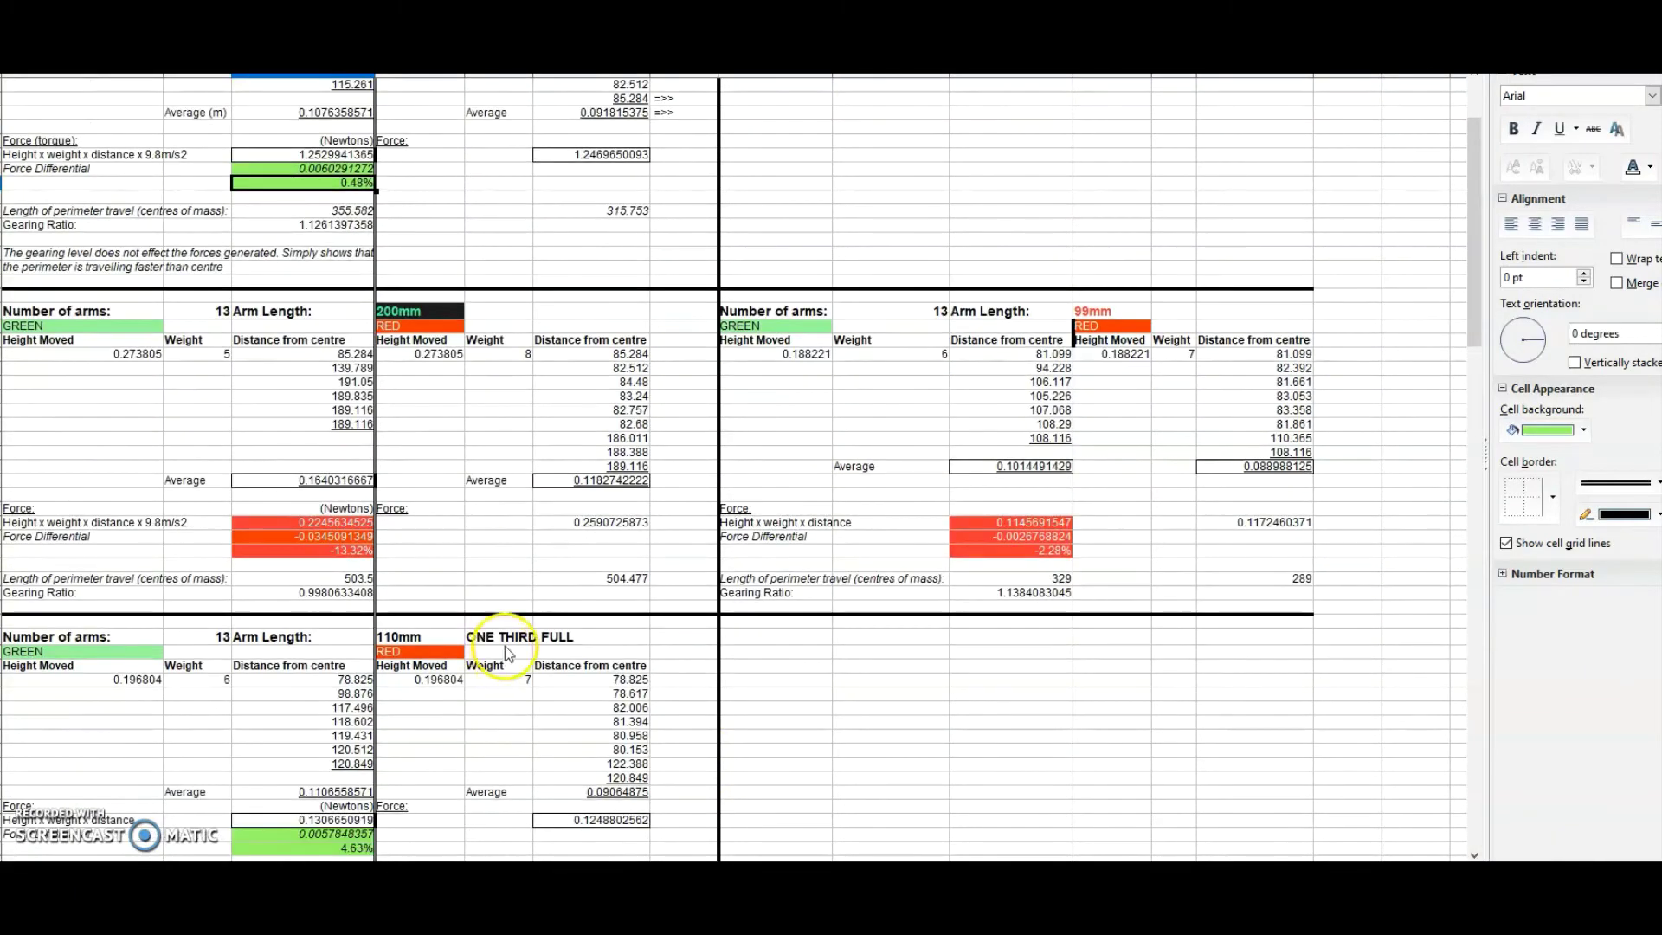
scroll(831, 743, "down", 3)
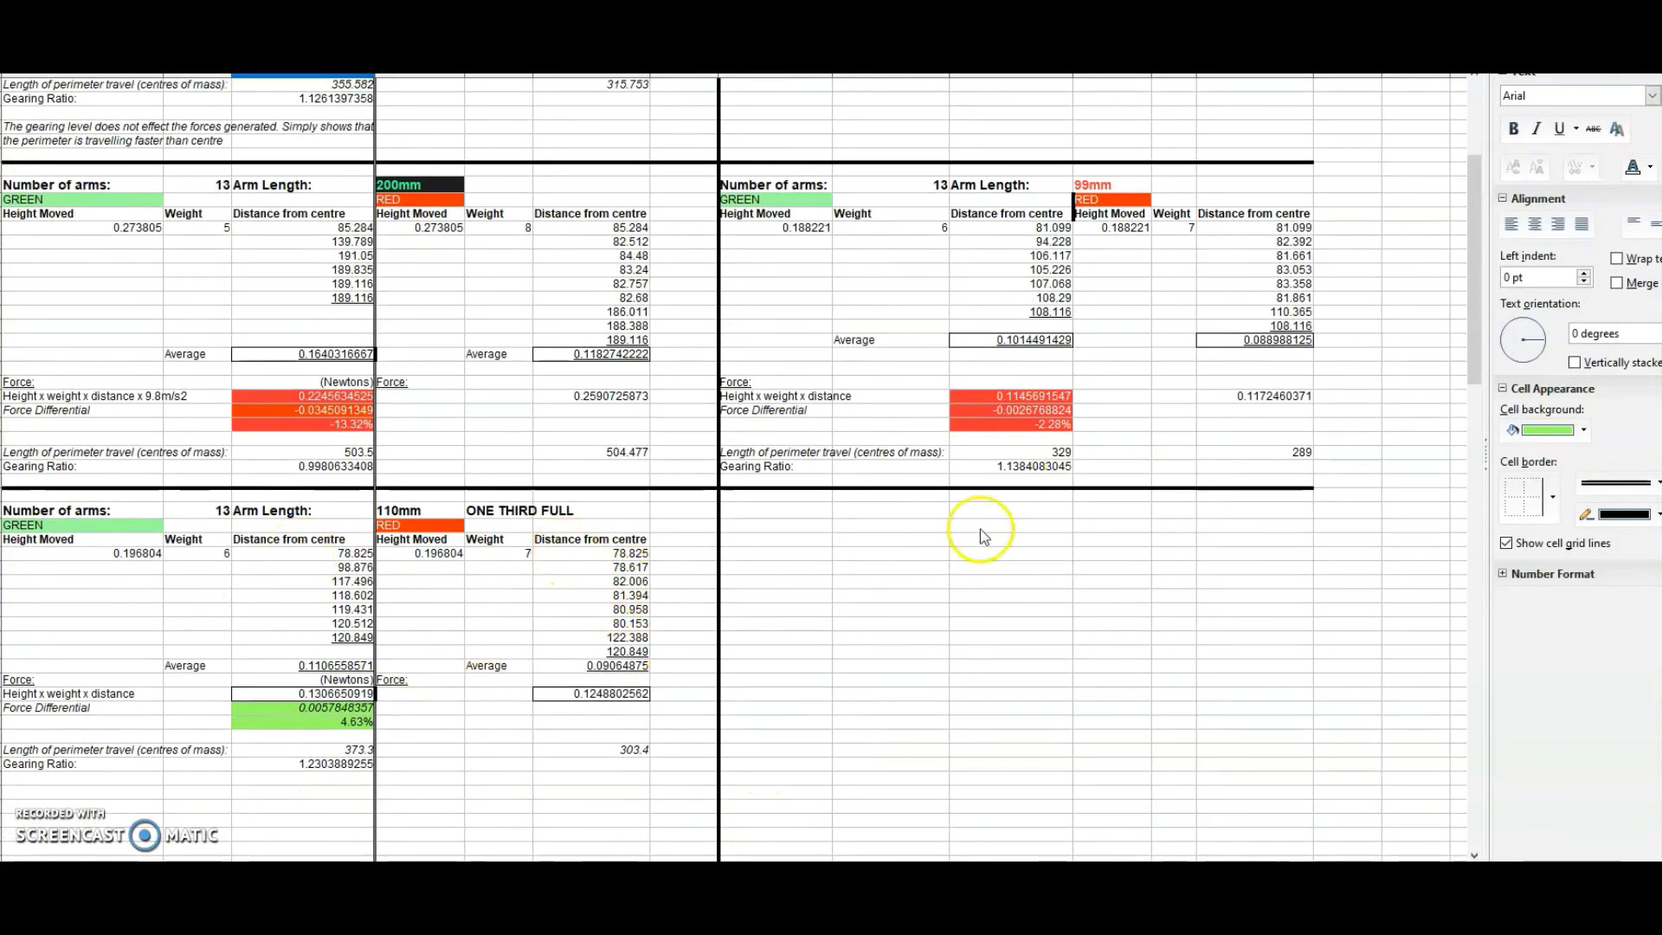
scroll(1086, 522, "up", 6)
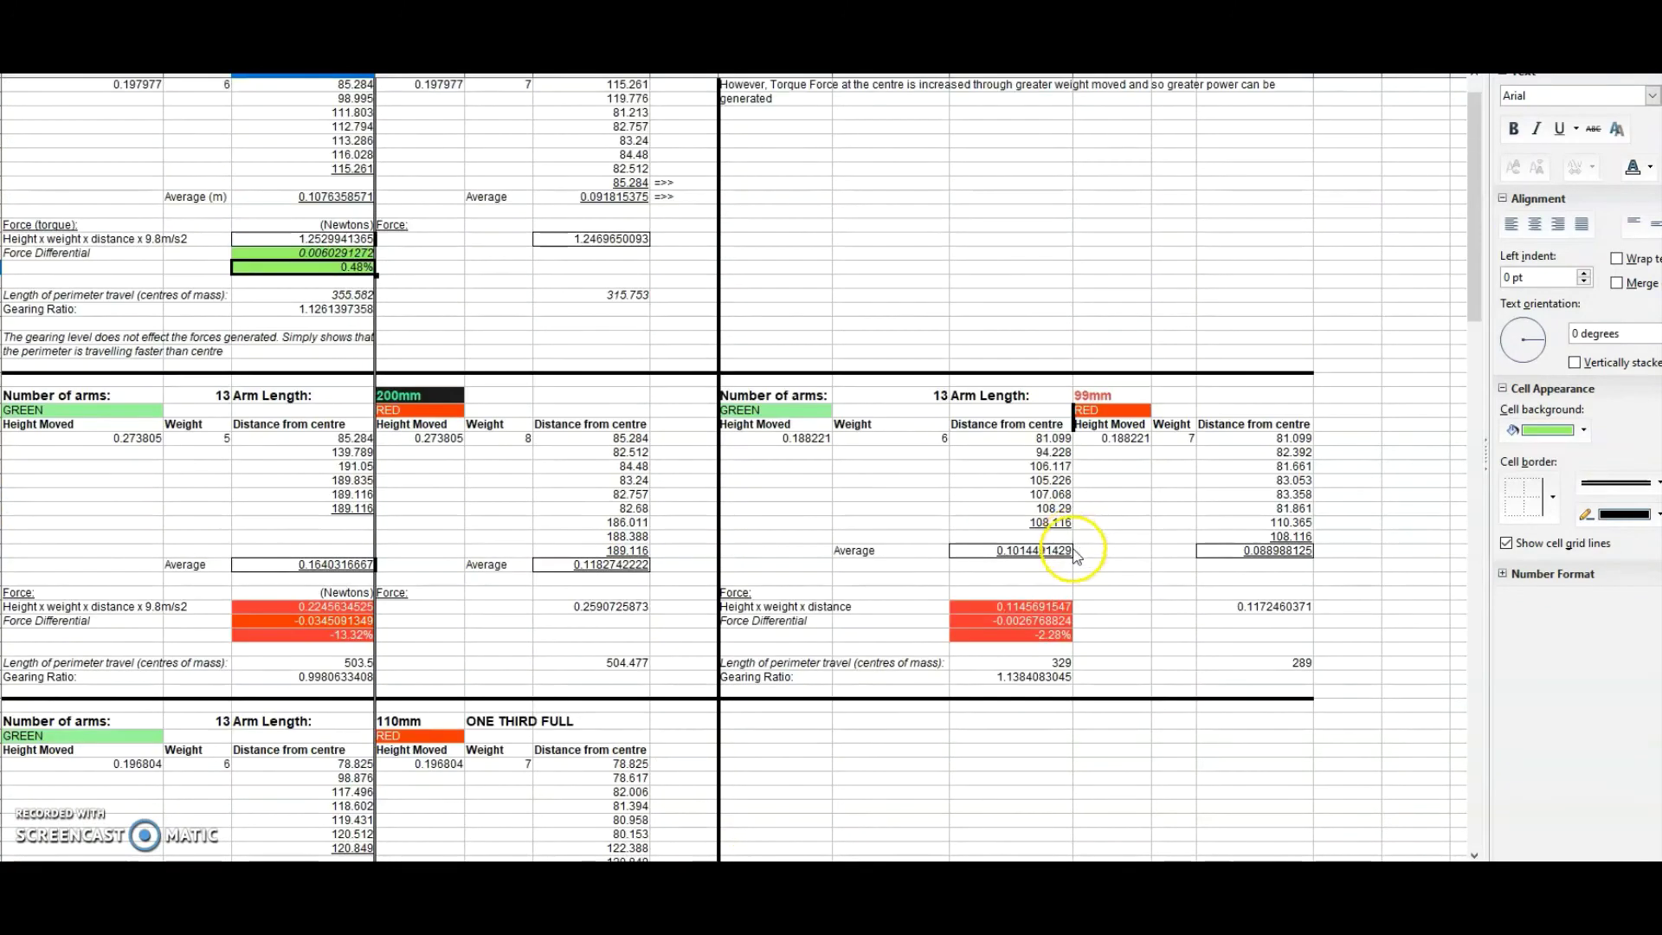
scroll(699, 514, "down", 3)
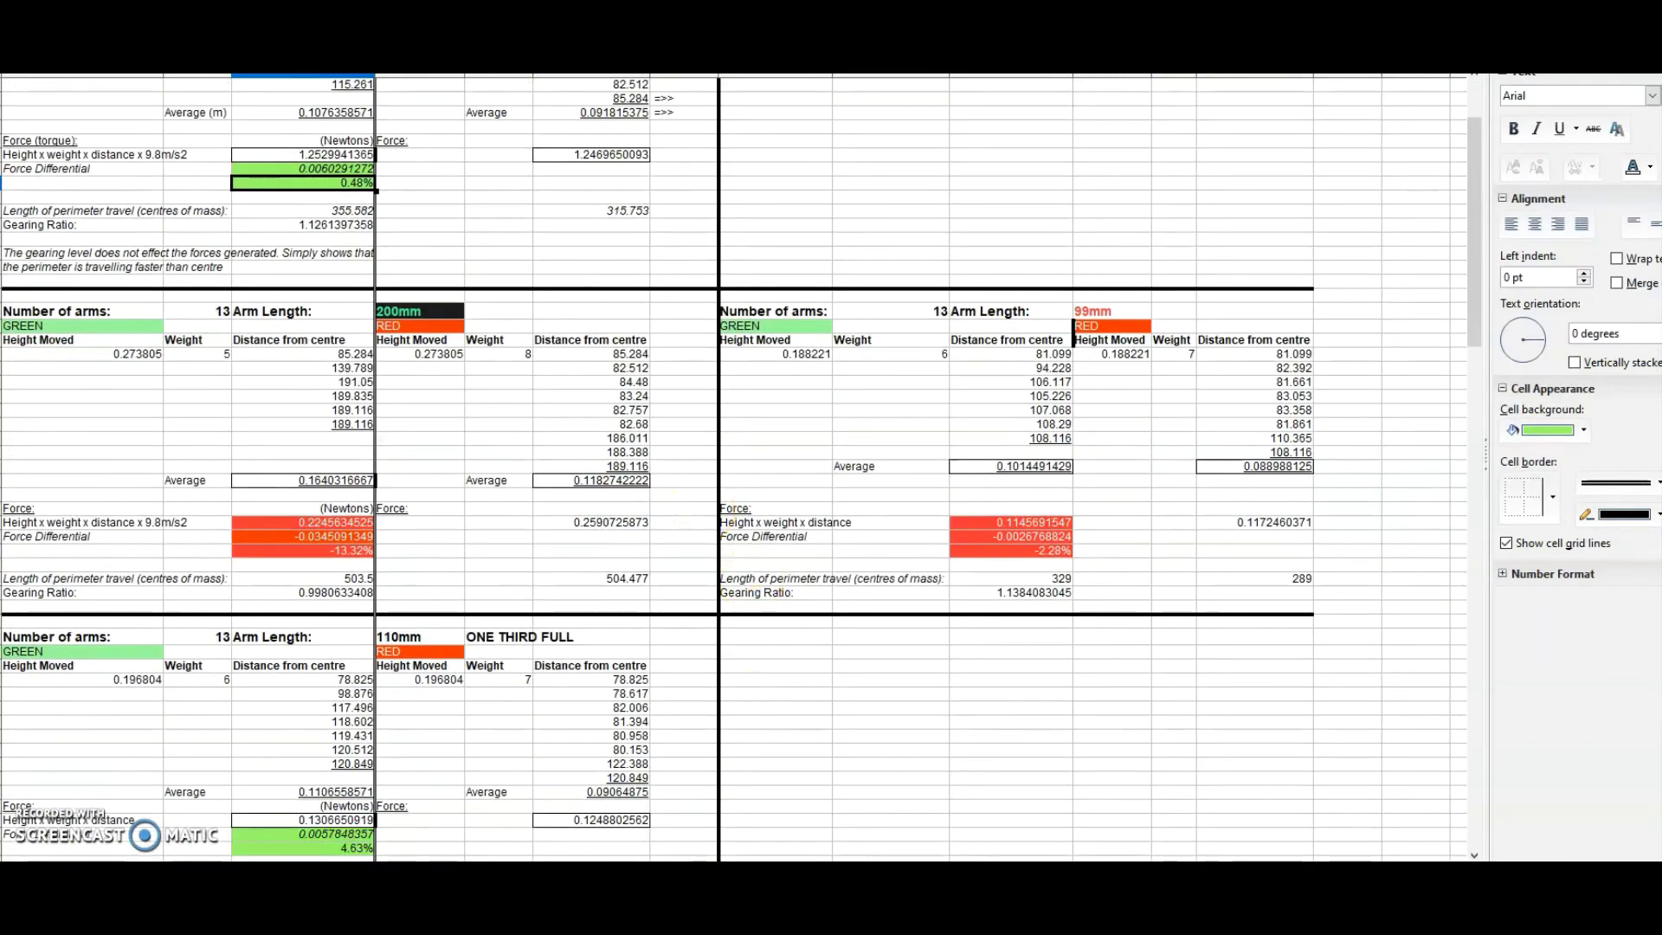
key("alt+Tab")
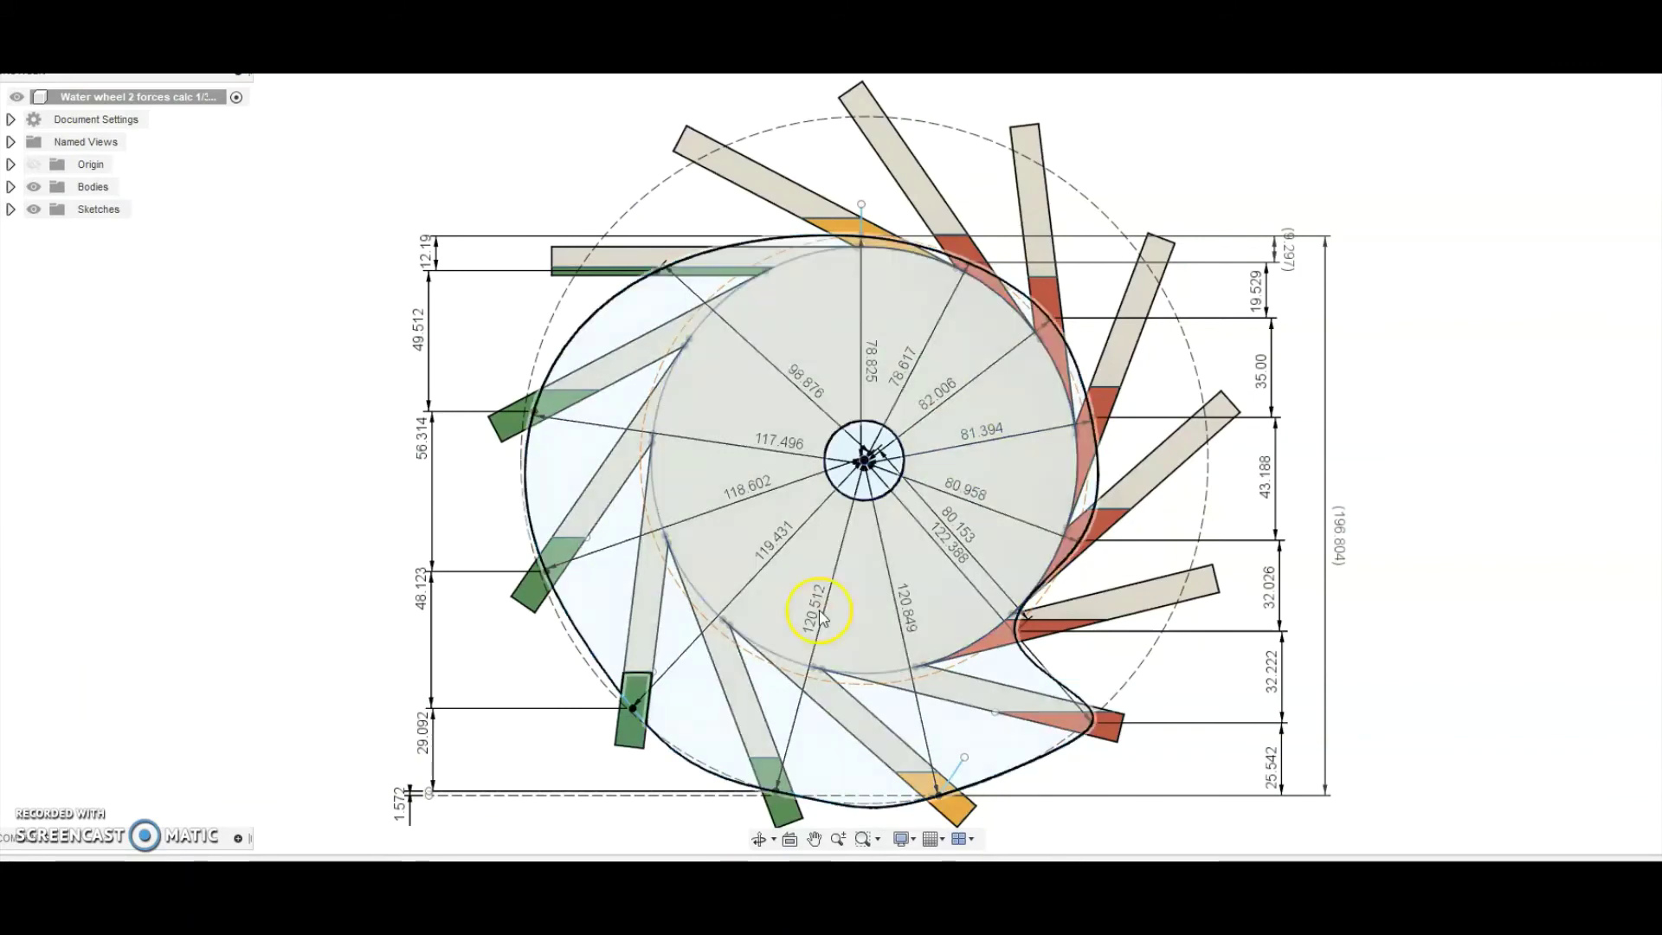
Clear the sketch selection, check the one-third-full force differential in Calc, and return to the sketch.
left_click(933, 692)
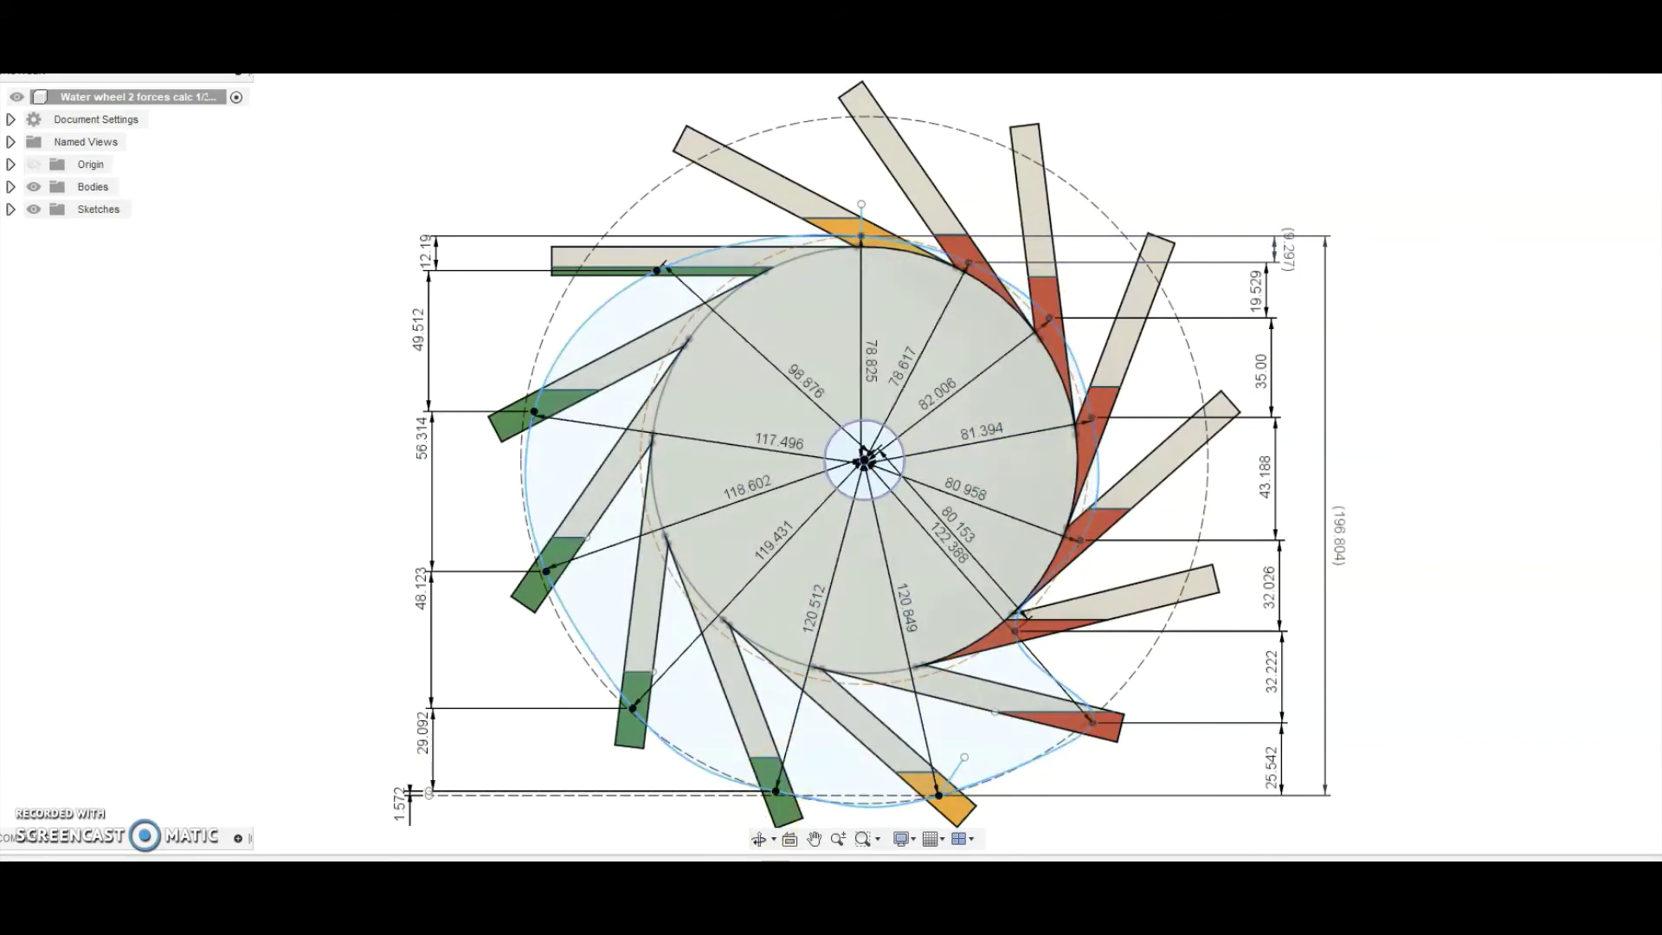
key("alt+Tab")
scroll(538, 760, "down", 6)
left_click(331, 667)
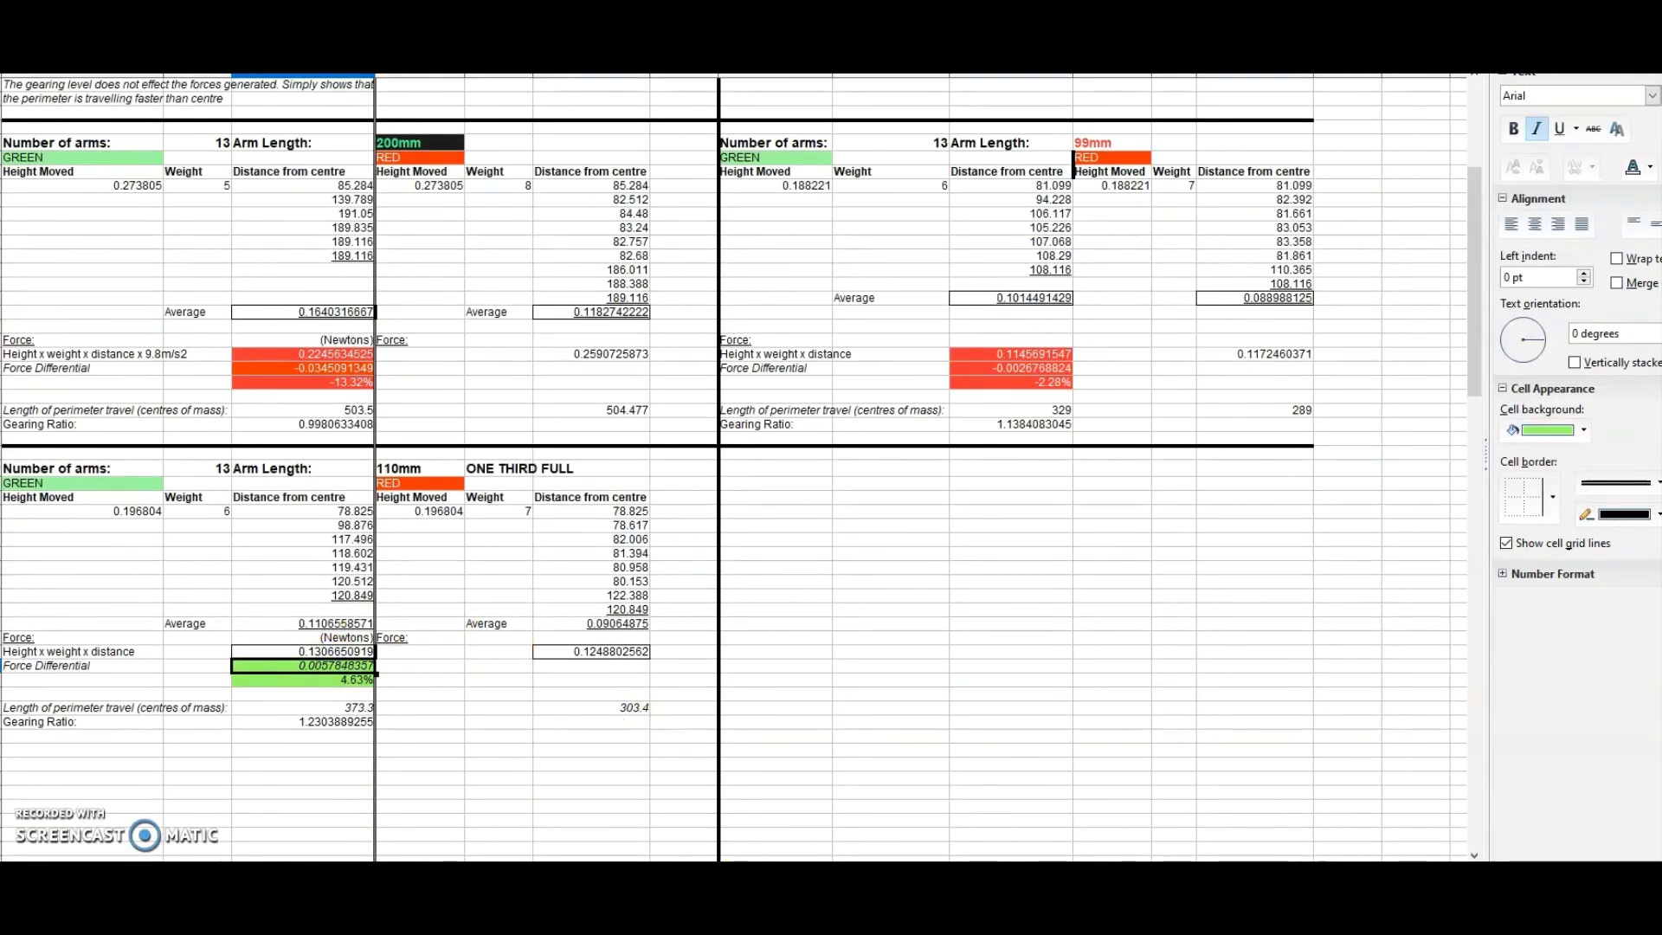
mouse_move(725, 874)
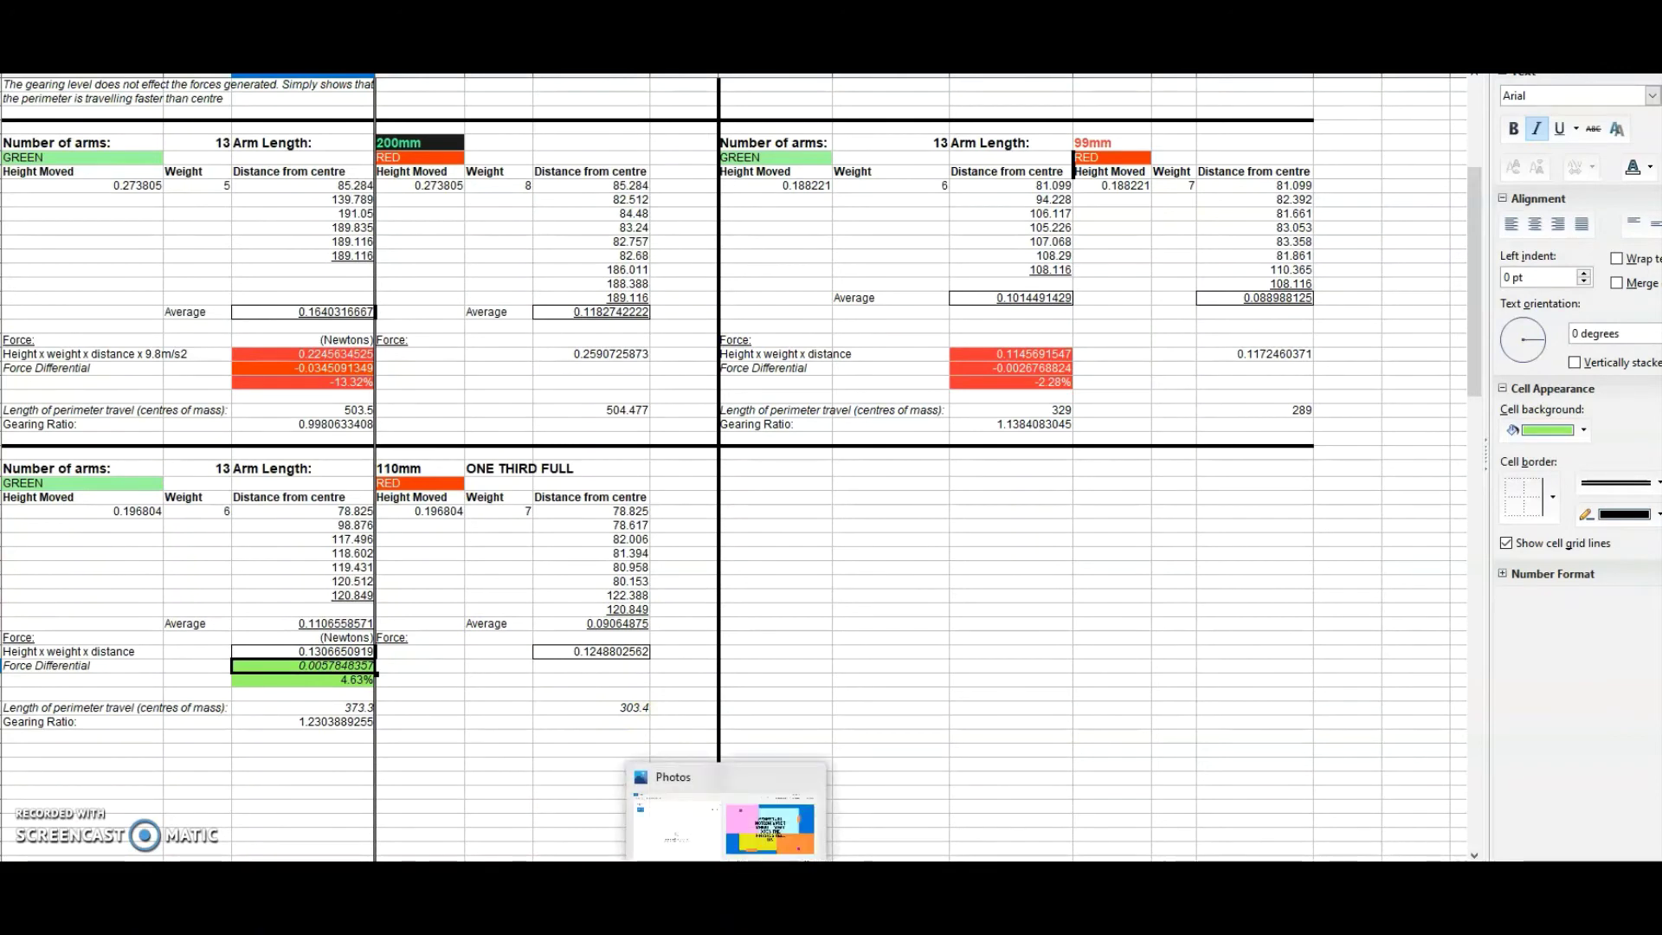
left_click(762, 875)
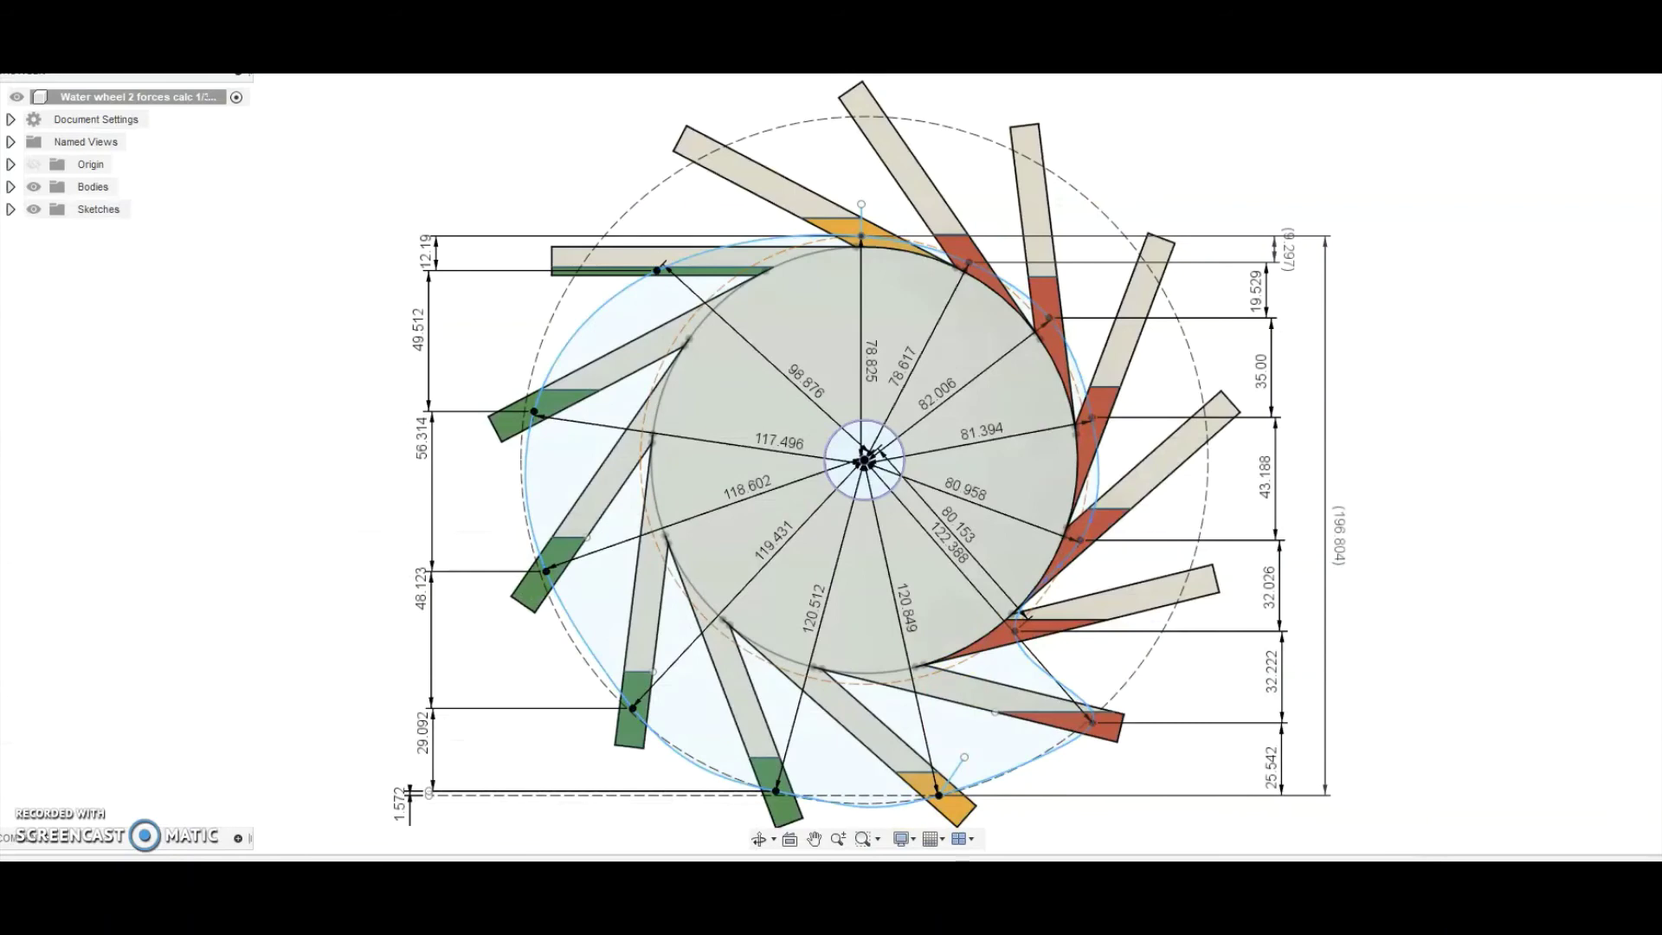
Switch to the 'Triple layer v3' wheel model and orbit it to inspect several sides.
key("ctrl+Tab")
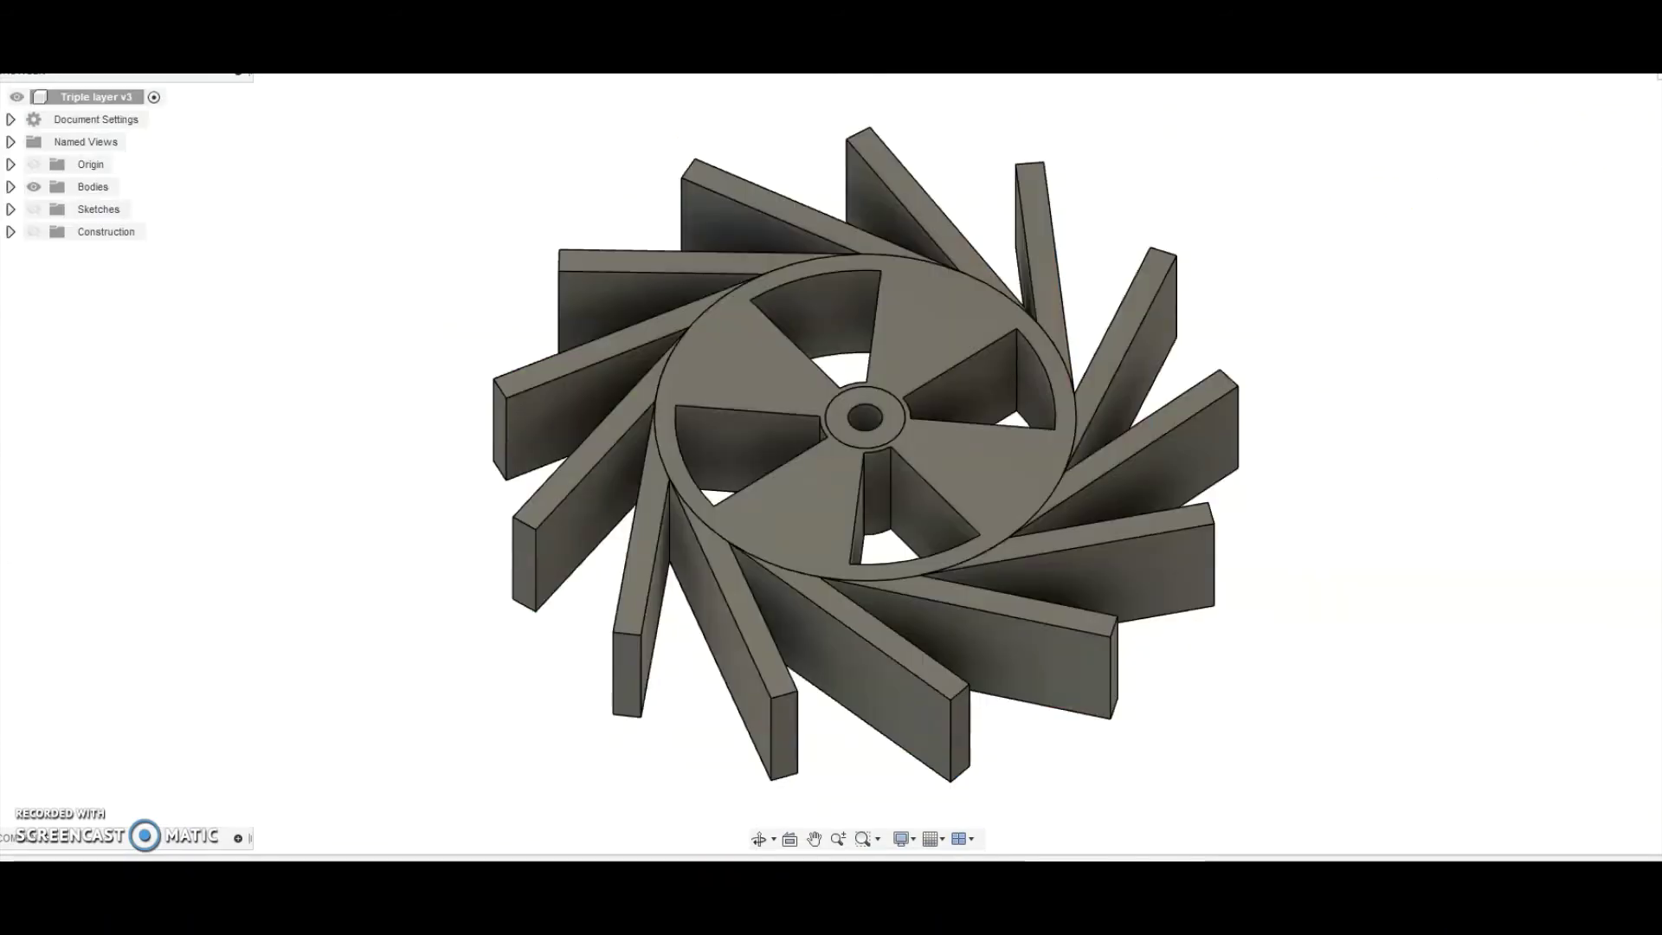
left_click_drag(863, 454, 1131, 345)
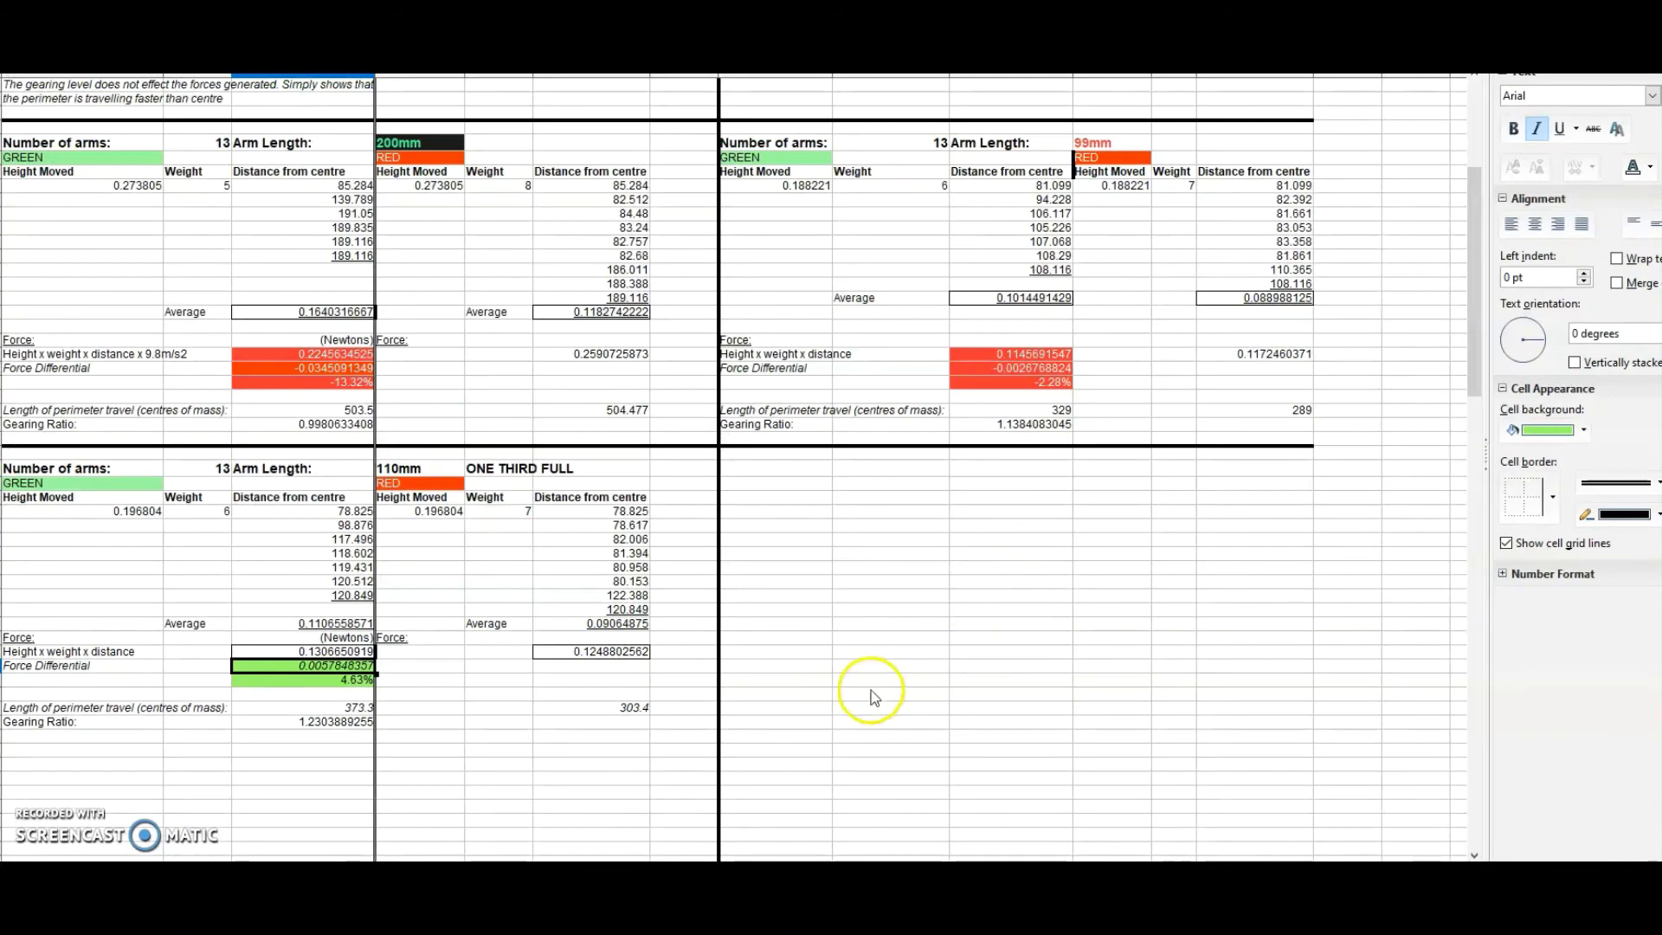
left_click(870, 664)
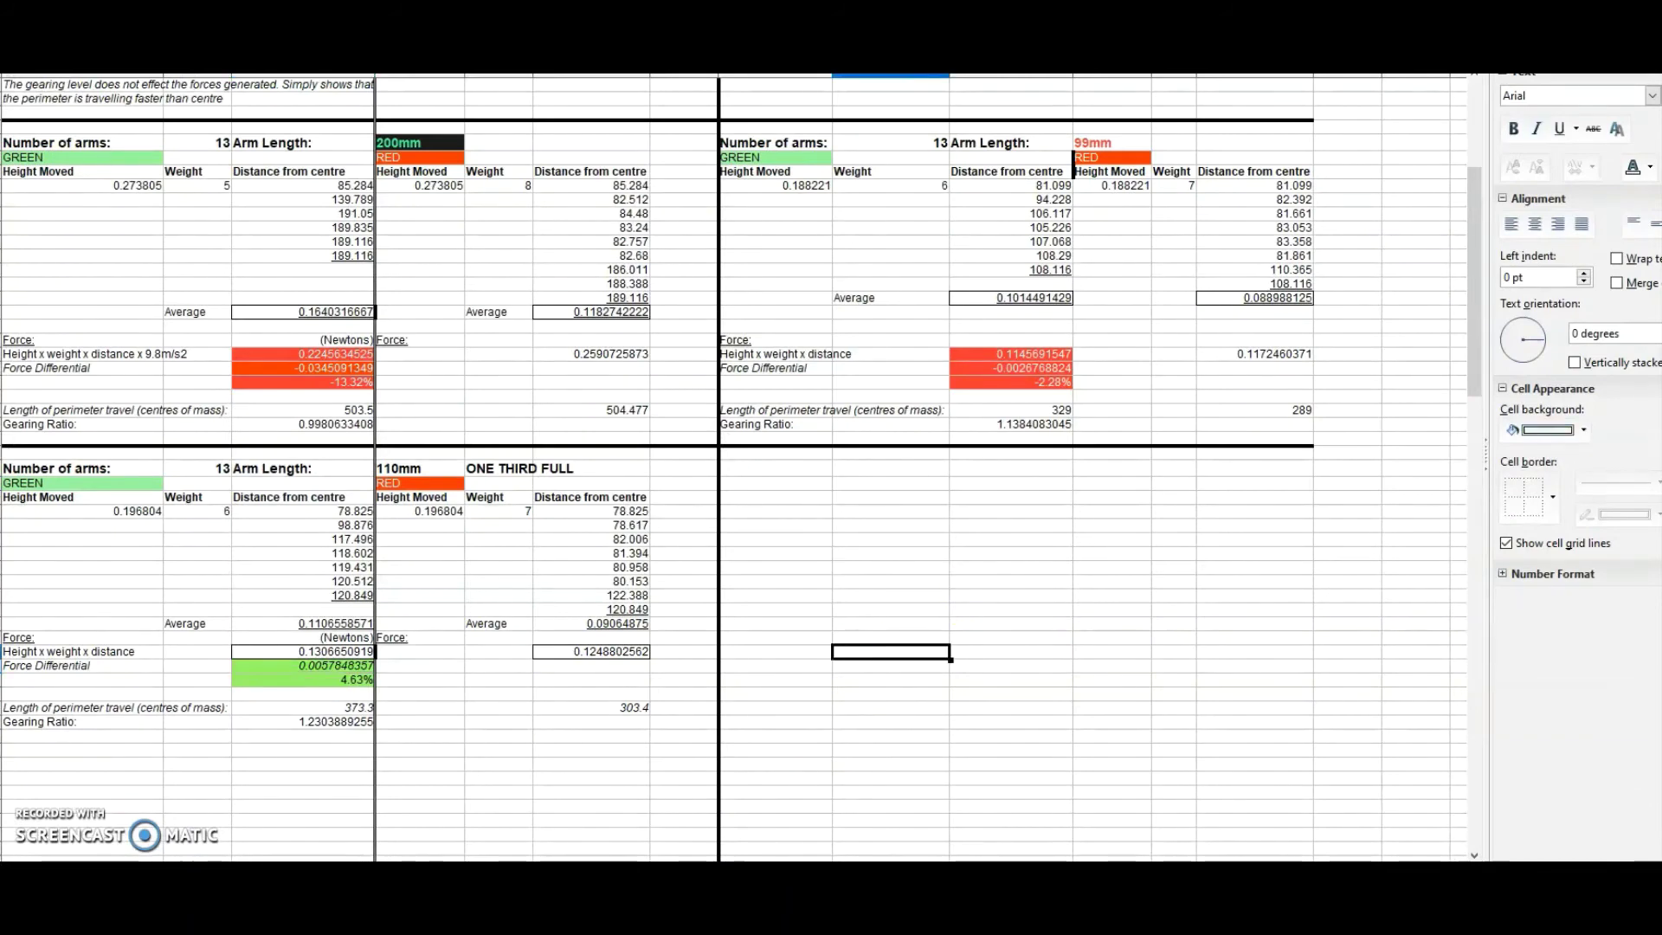
left_click(631, 805)
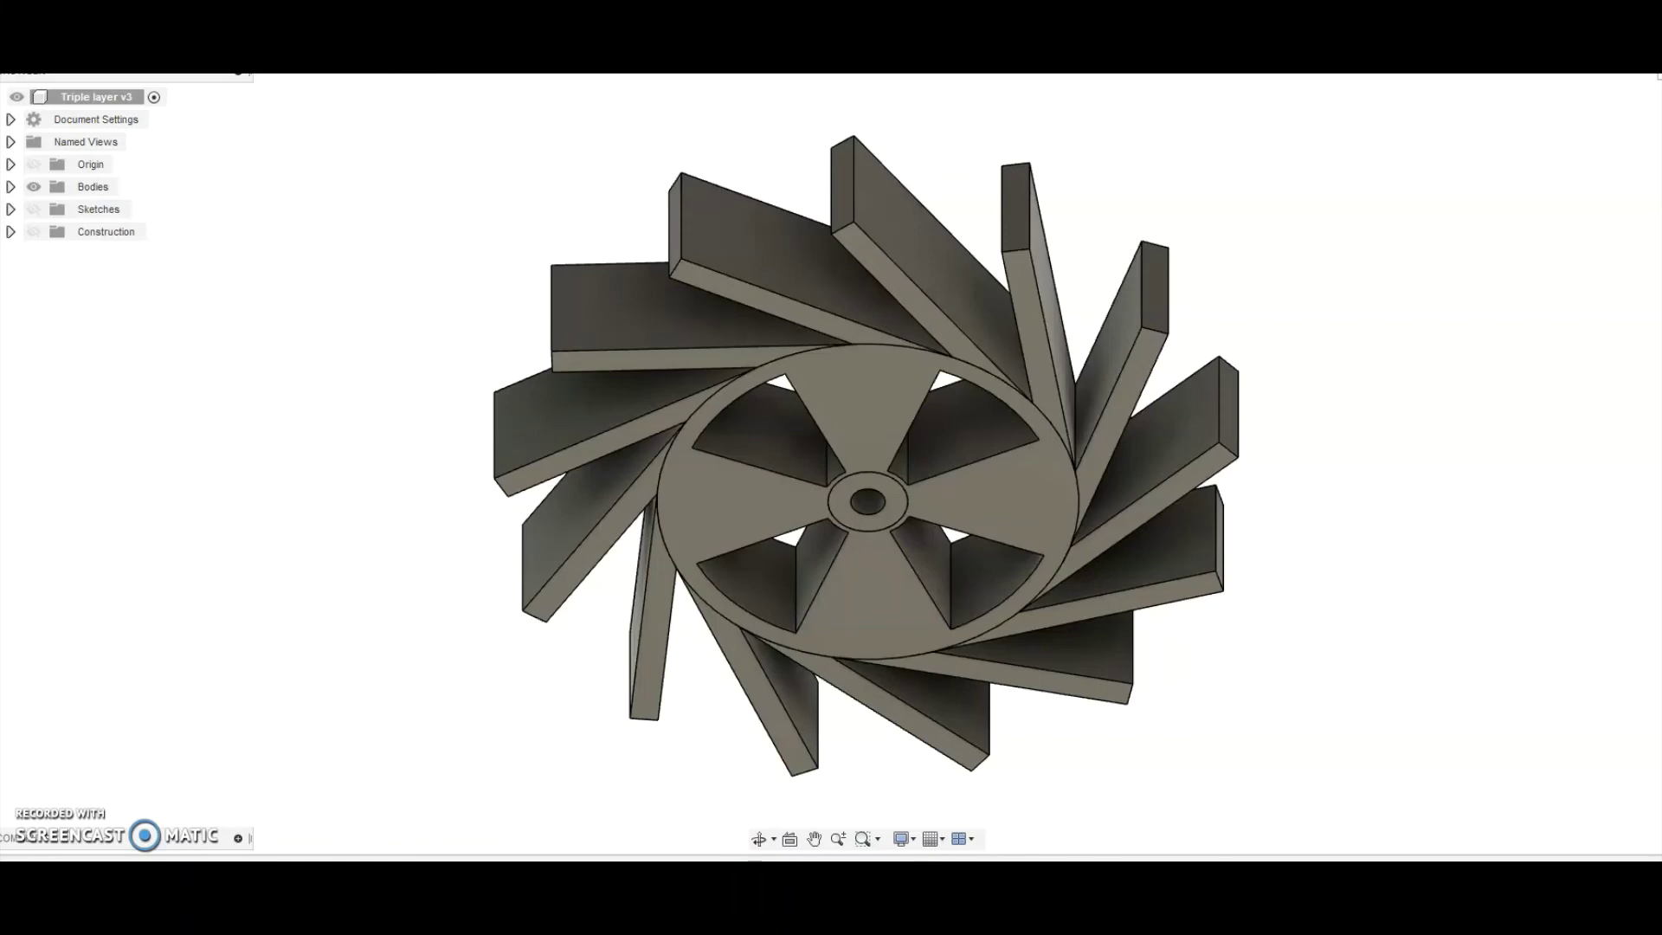
left_click_drag(866, 448, 866, 450)
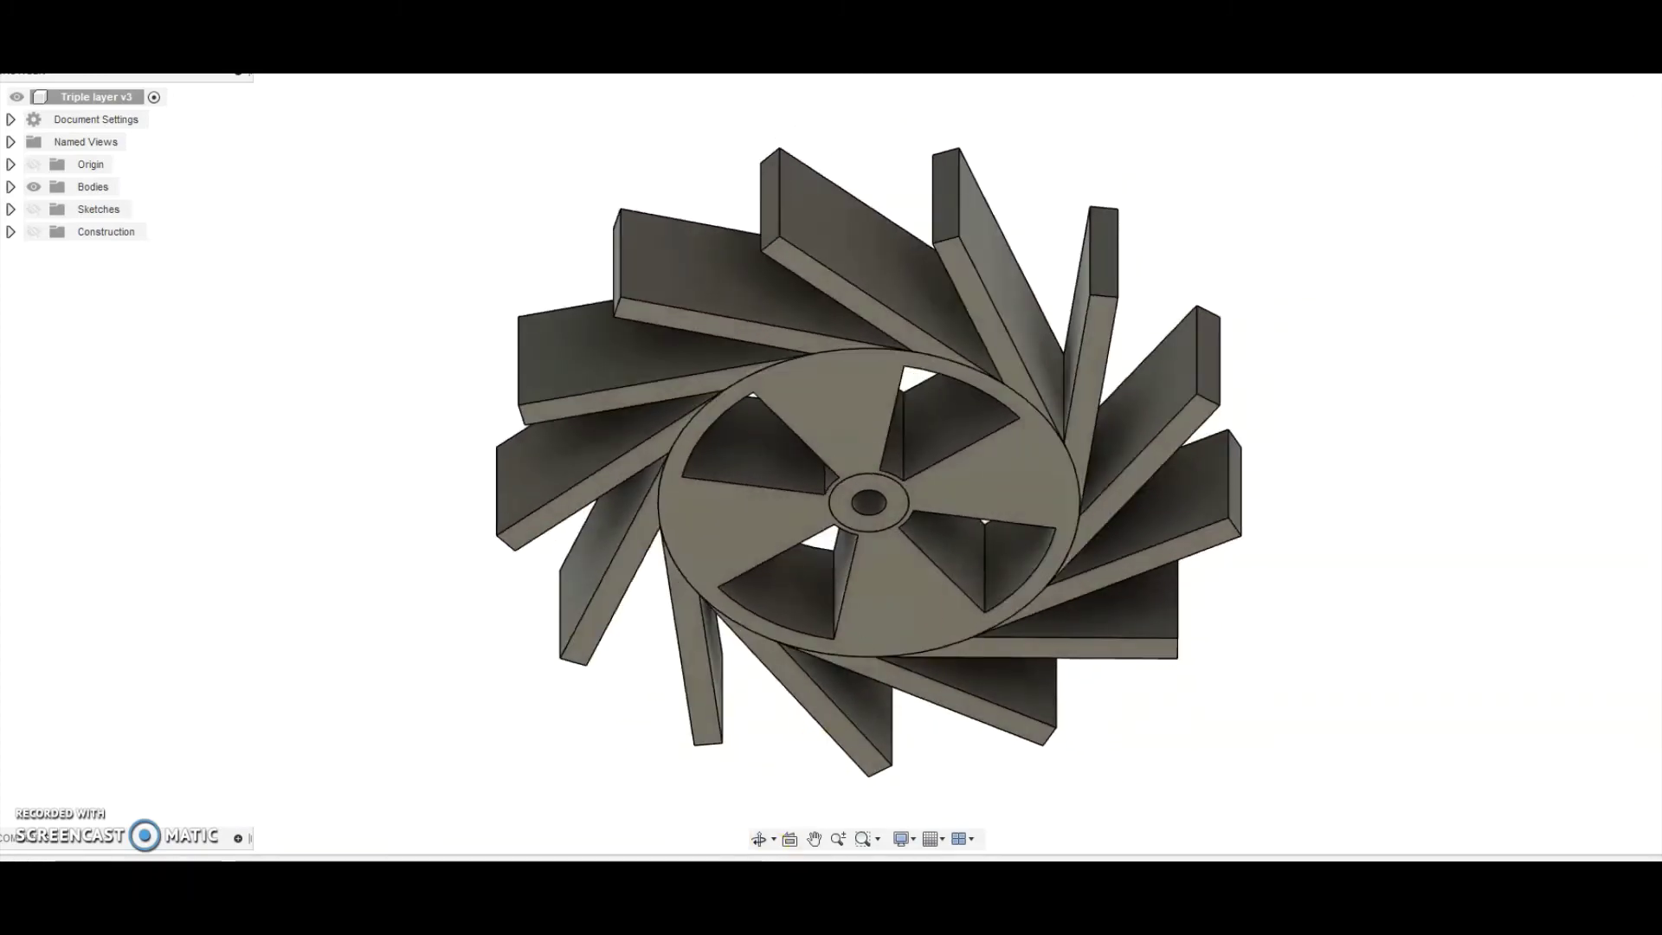
In the Calc forces sheet, point out the green result and the one-third-full 4.63% force differential.
key("alt+Tab")
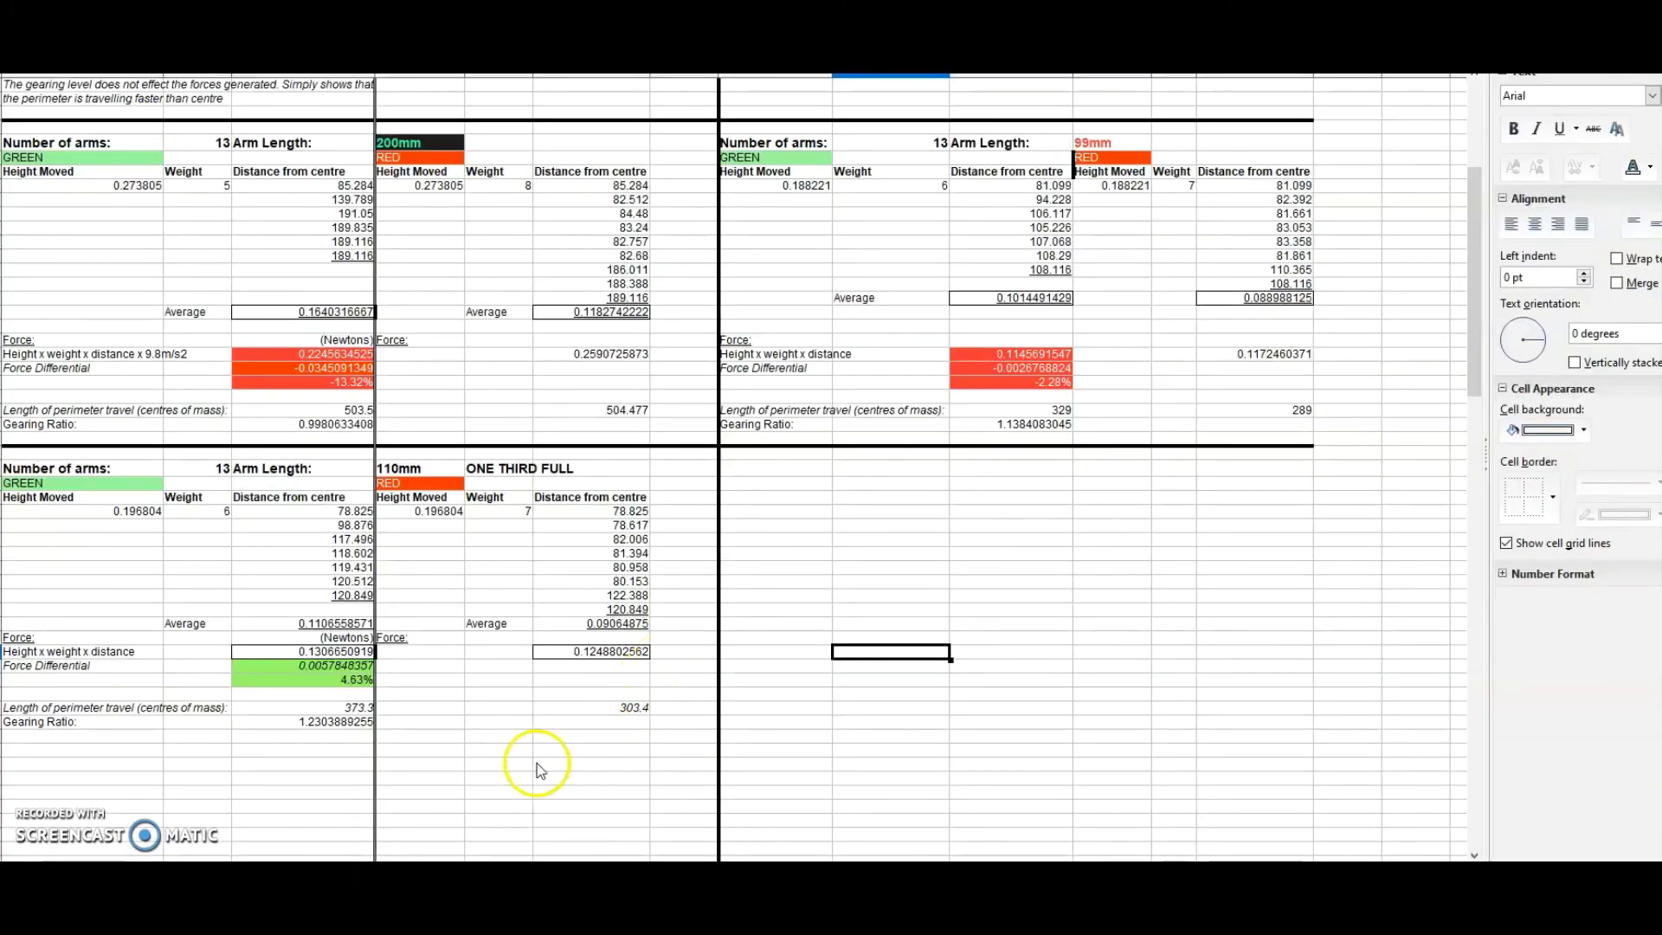
left_click(303, 702)
key("ctrl+i")
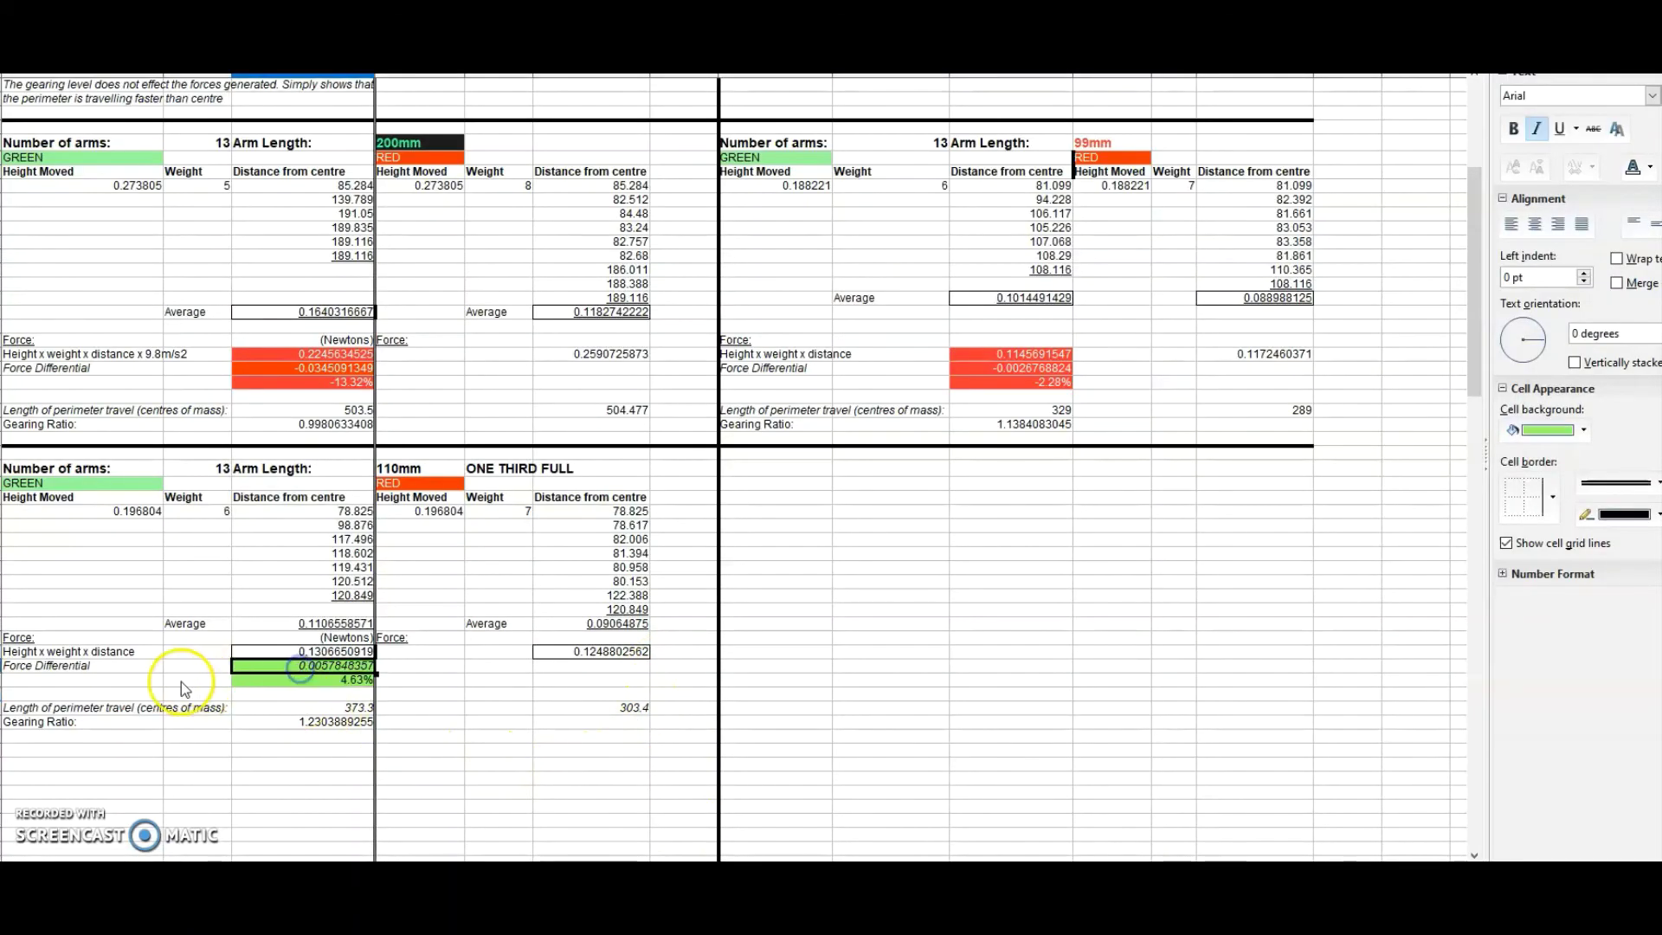
left_click(158, 682)
left_click(275, 678)
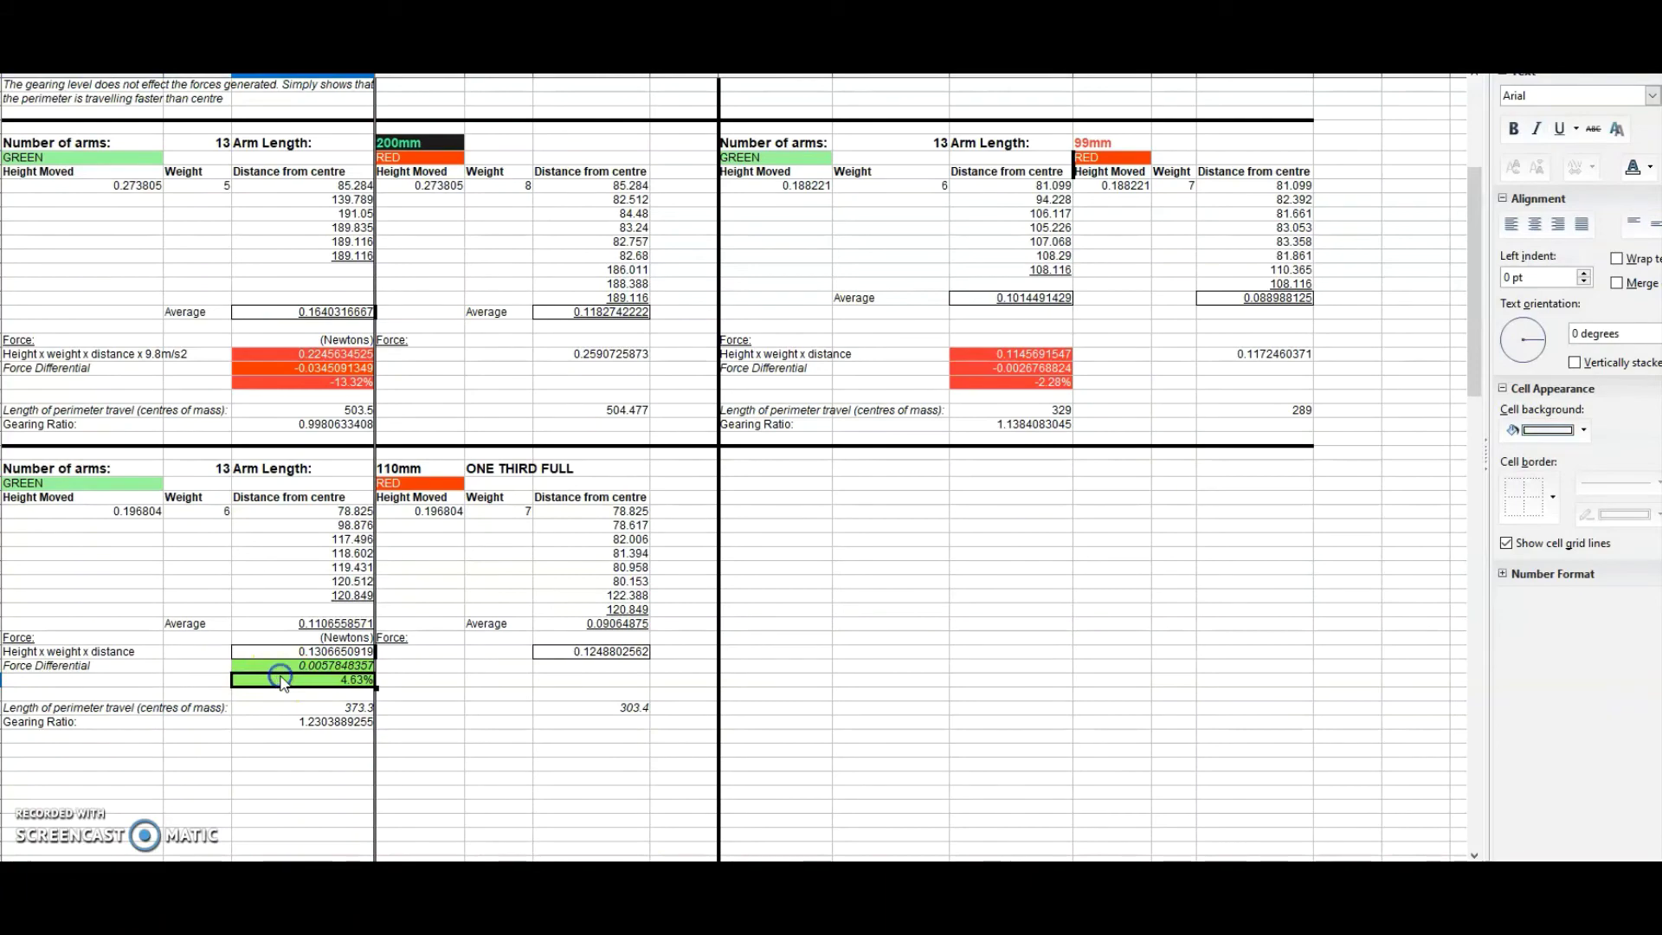
left_click(401, 691)
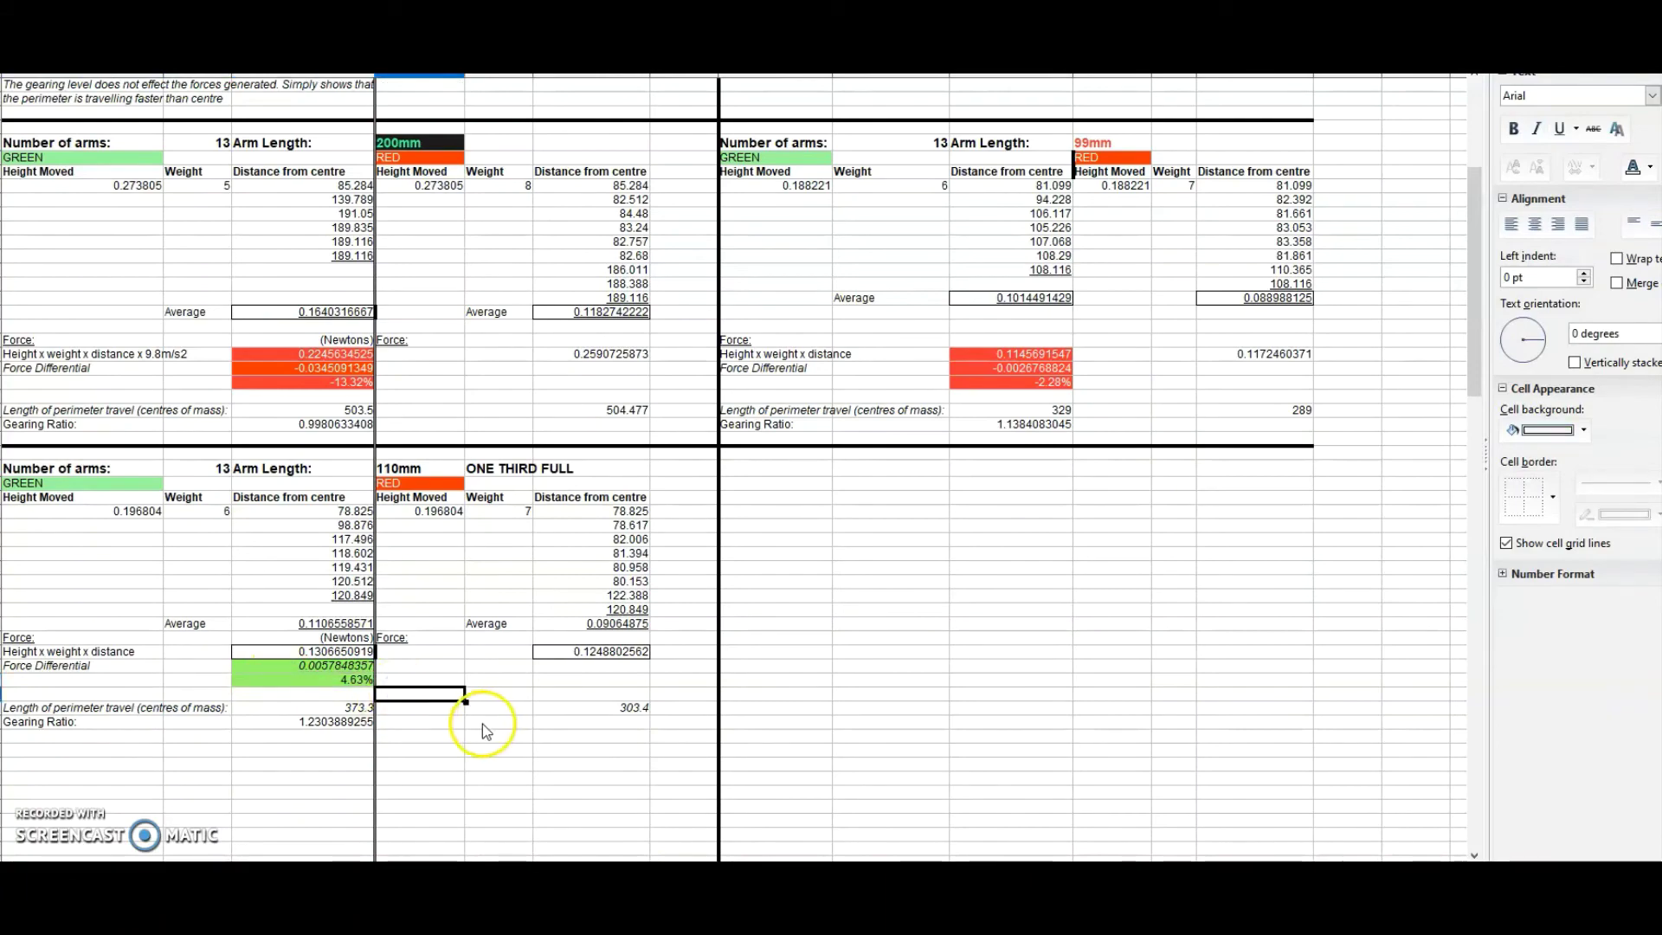
scroll(481, 724, "up", 2)
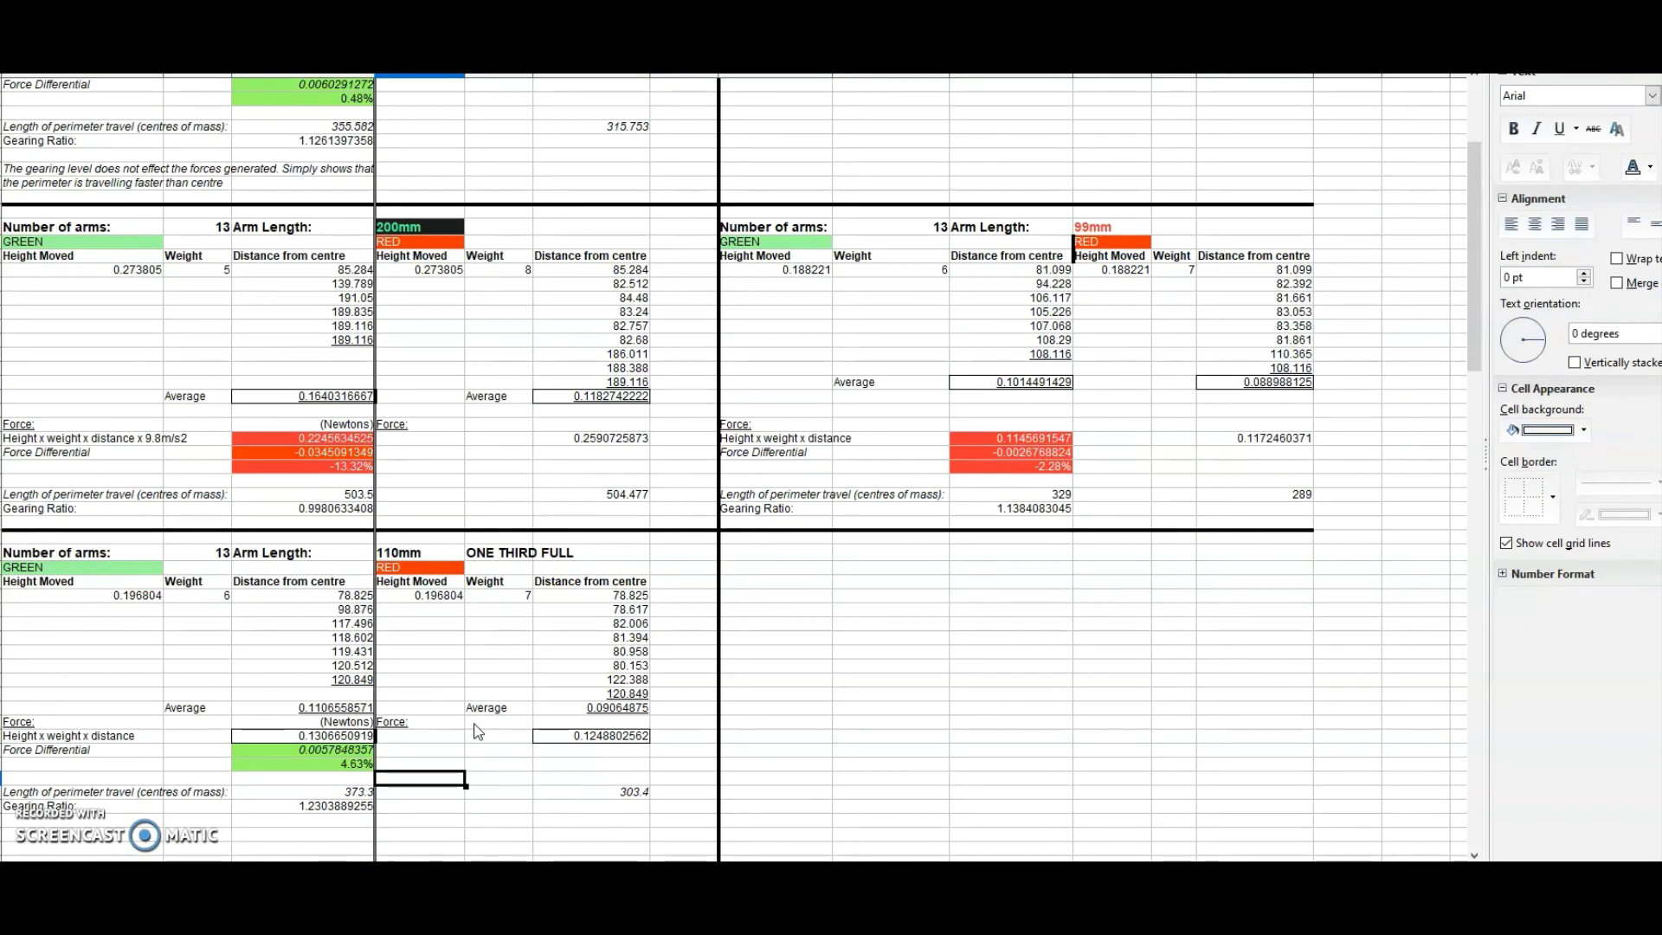
left_click(845, 695)
scroll(846, 696, "up", 5)
scroll(845, 702, "down", 4)
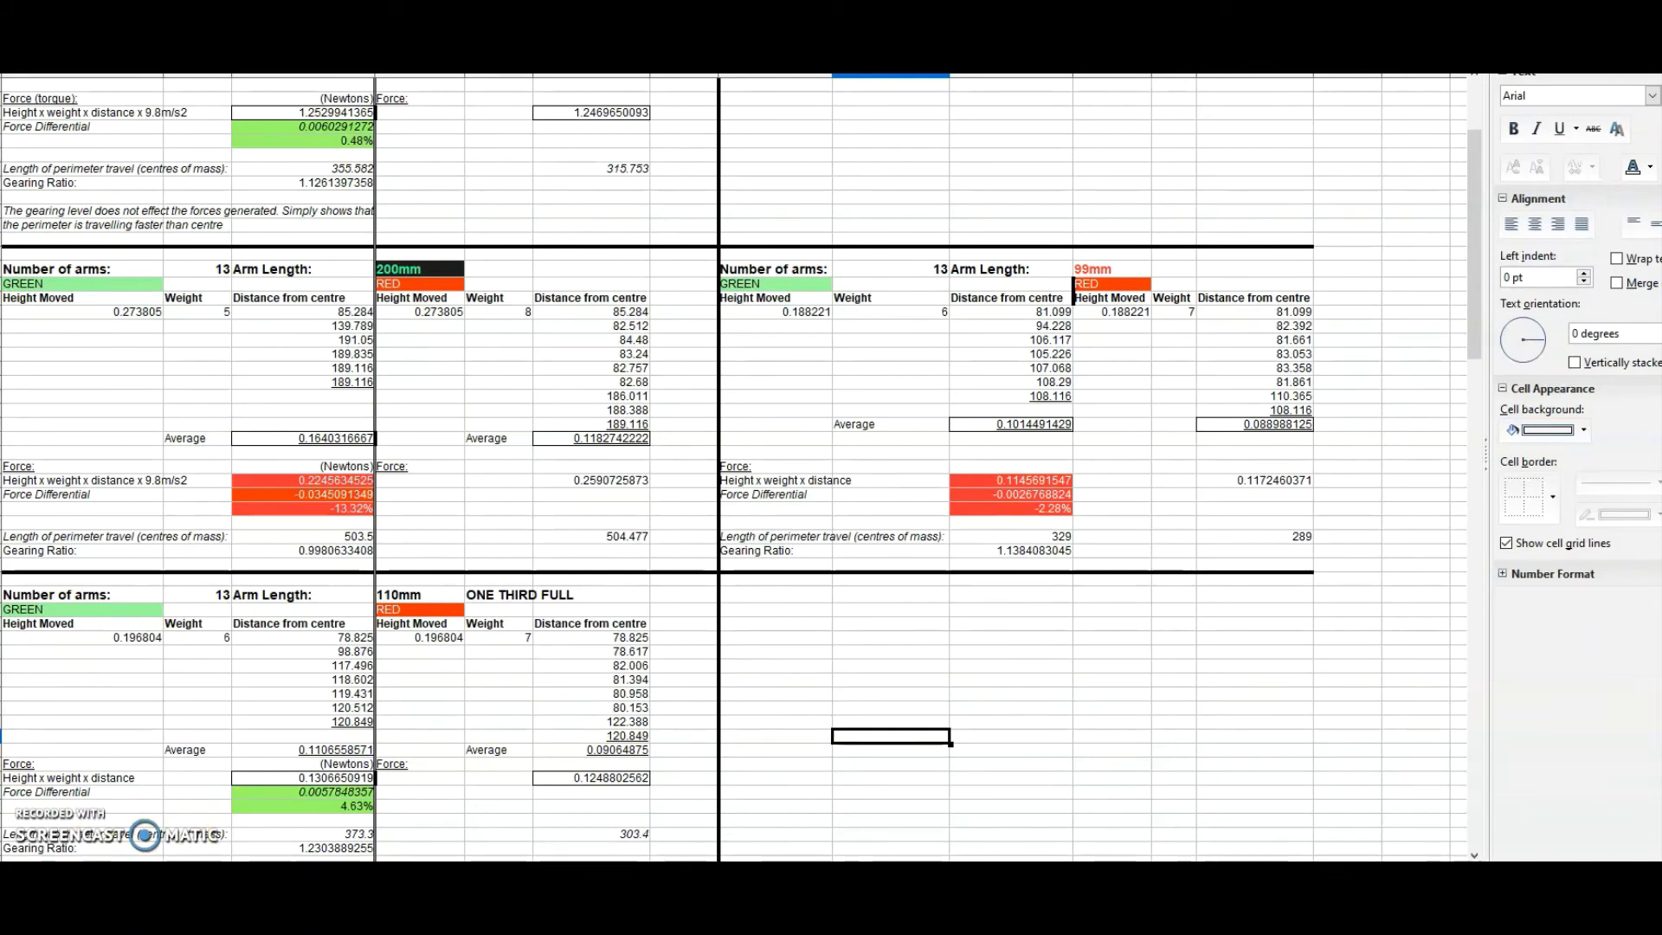
left_click(302, 806)
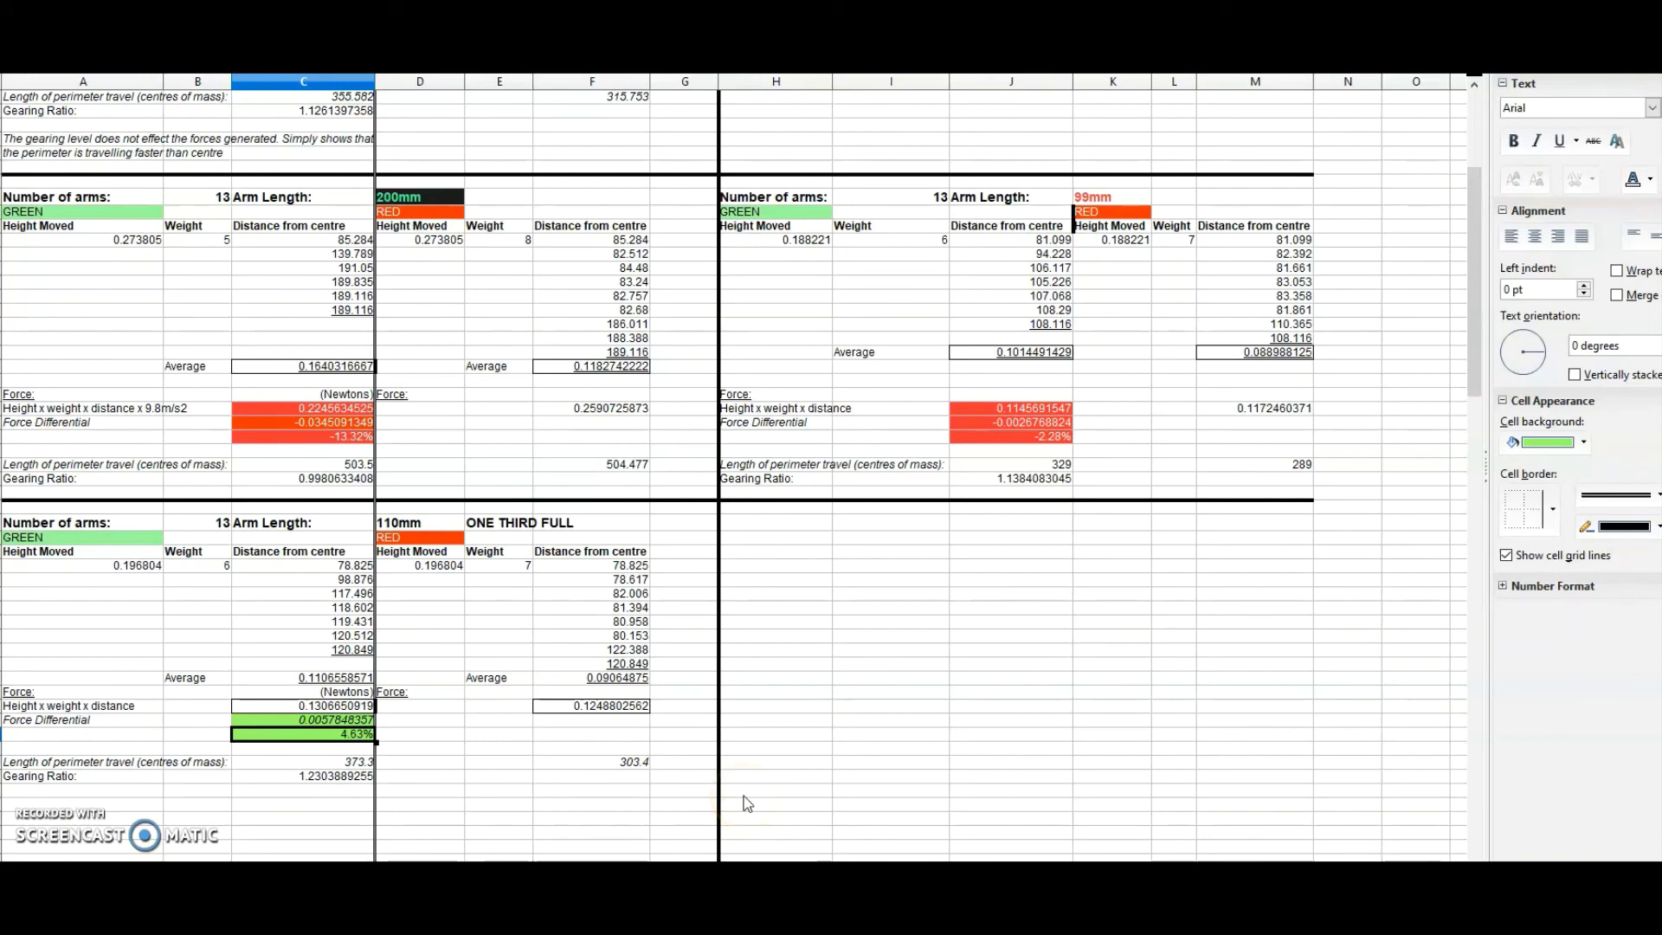
Point out the HALF FULL block's -13.32% force differential, then return to the wheel sketch.
scroll(745, 796, "up", 4)
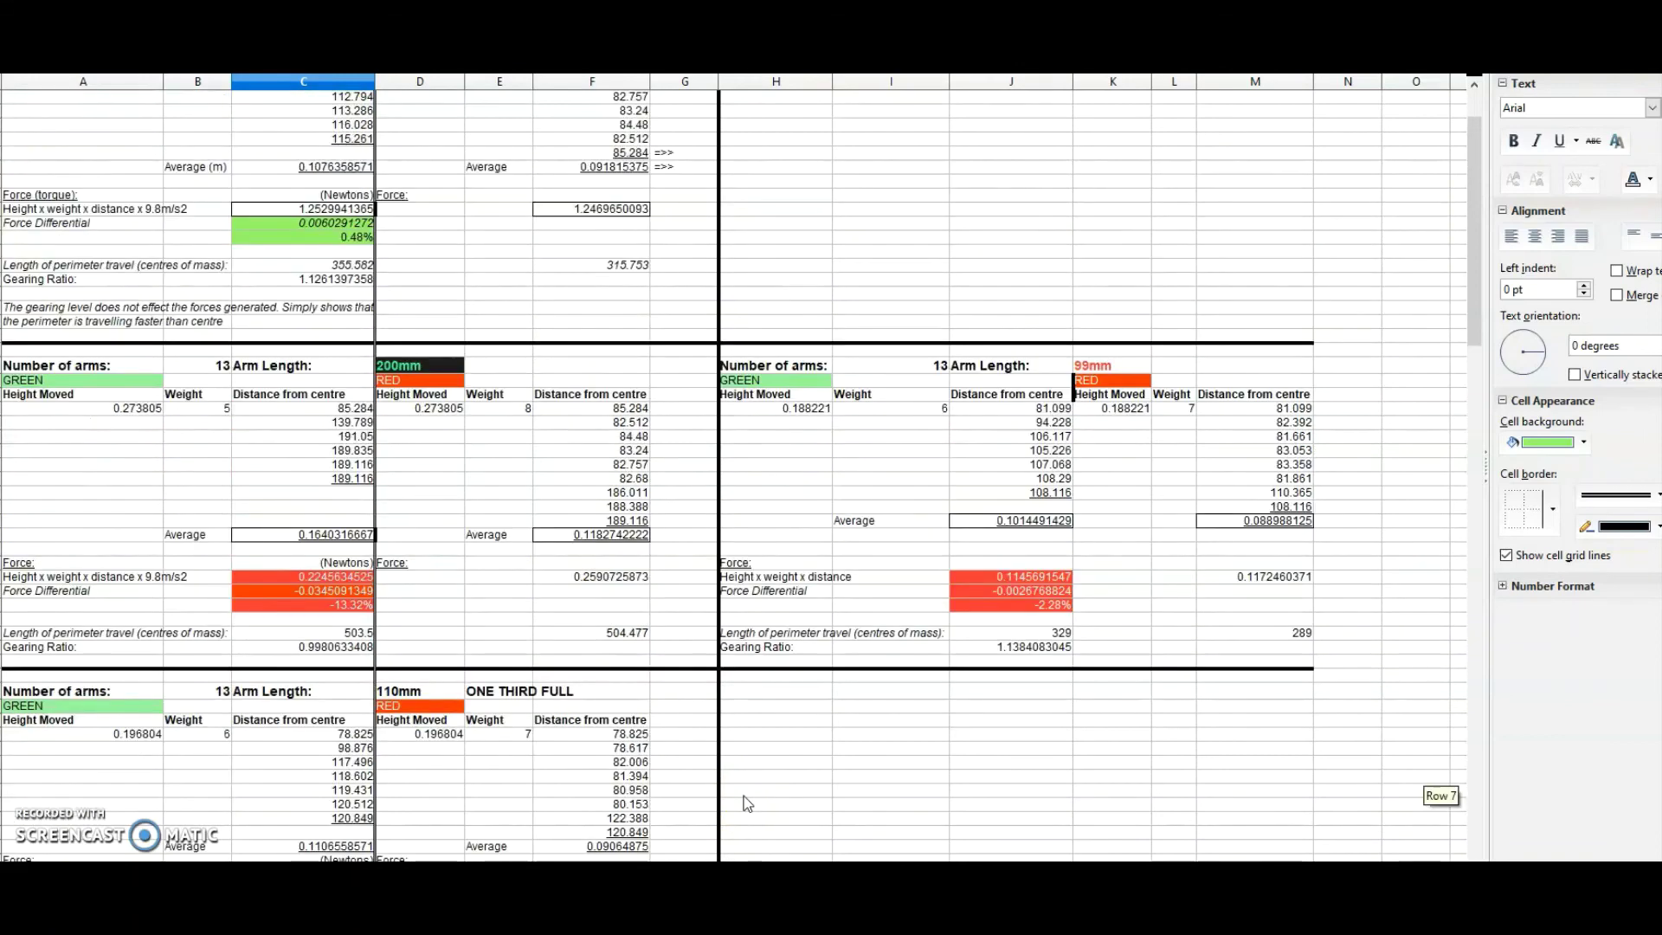
scroll(744, 796, "up", 2)
left_click(493, 322)
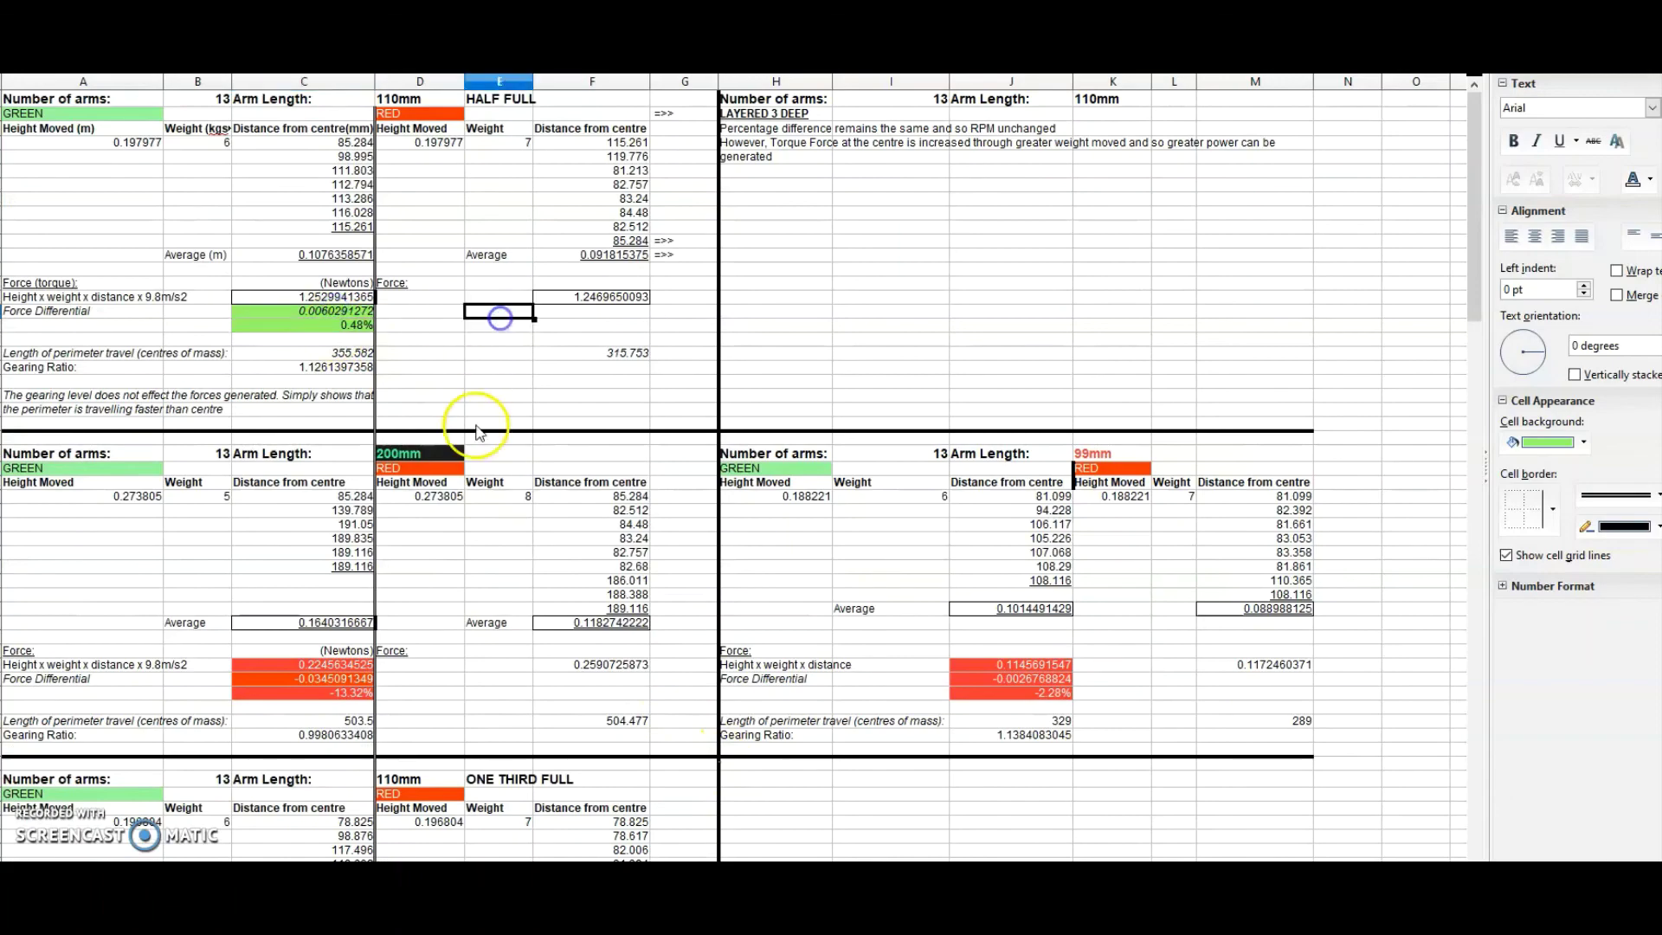
scroll(478, 425, "down", 6)
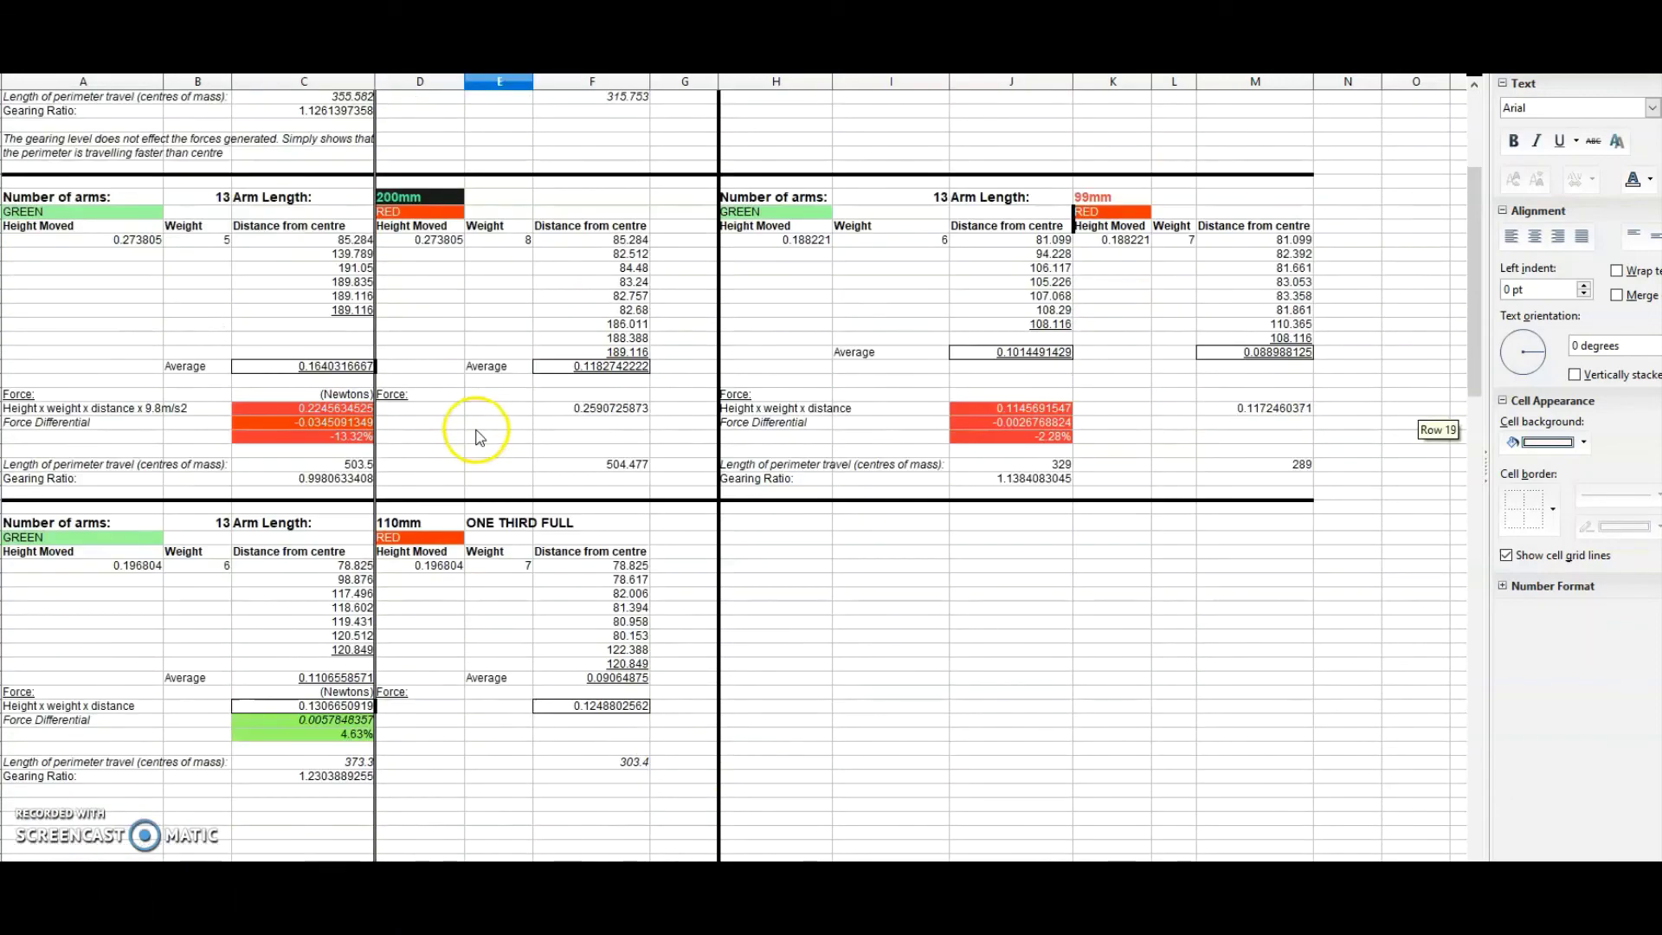
left_click(329, 437)
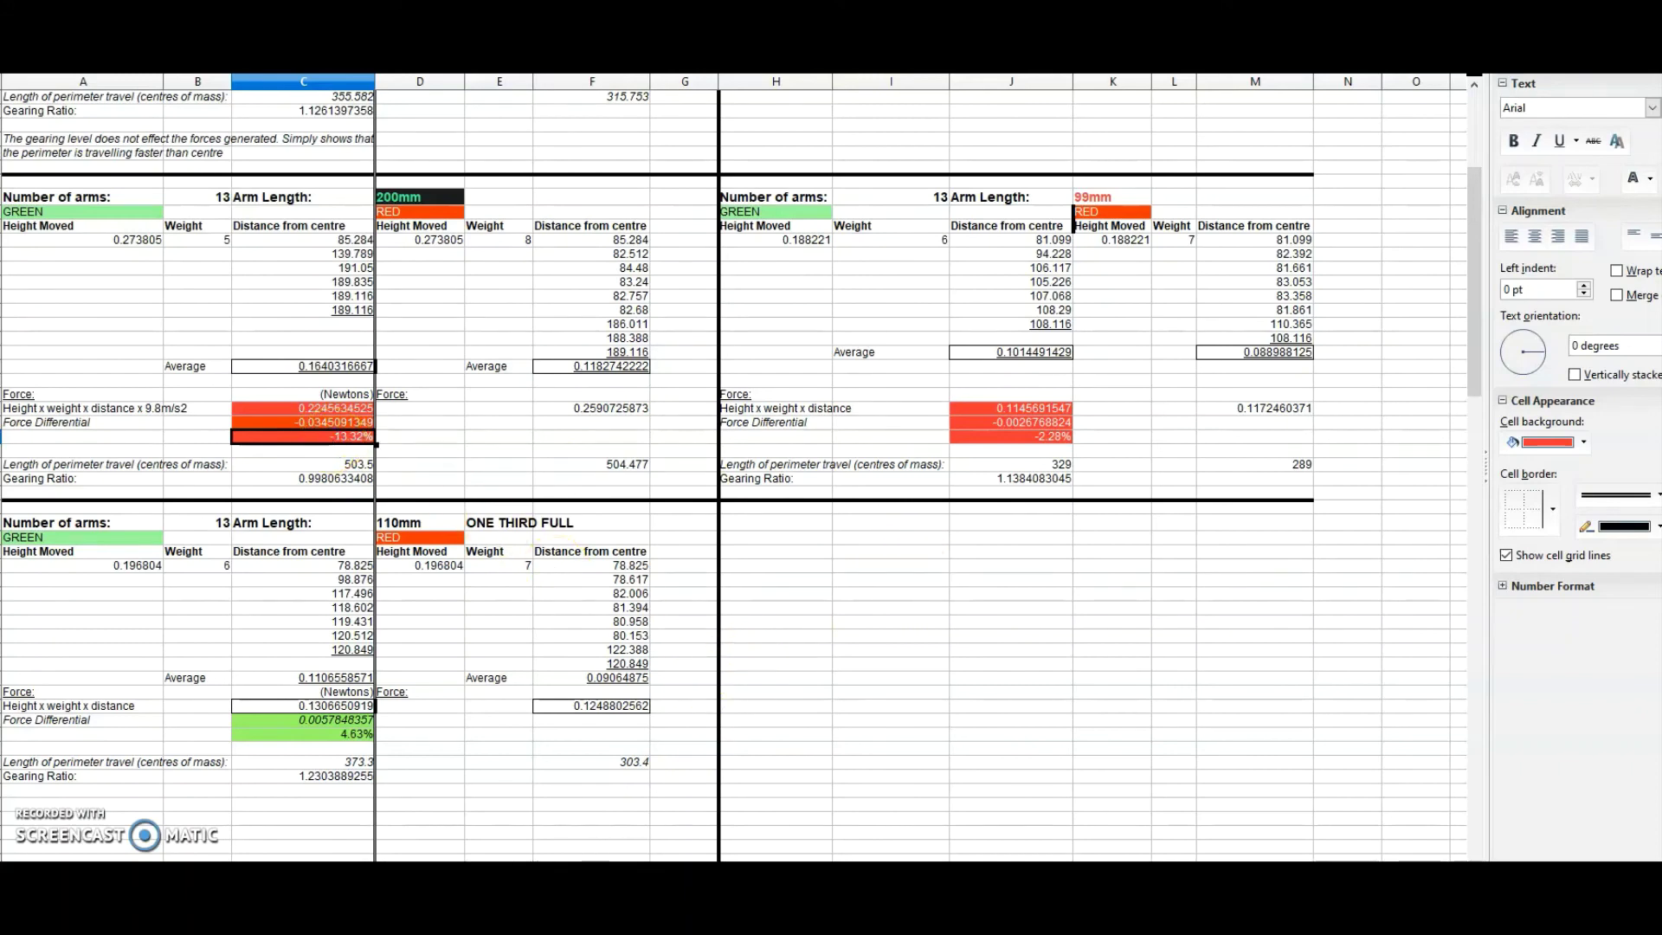
key("alt+Tab")
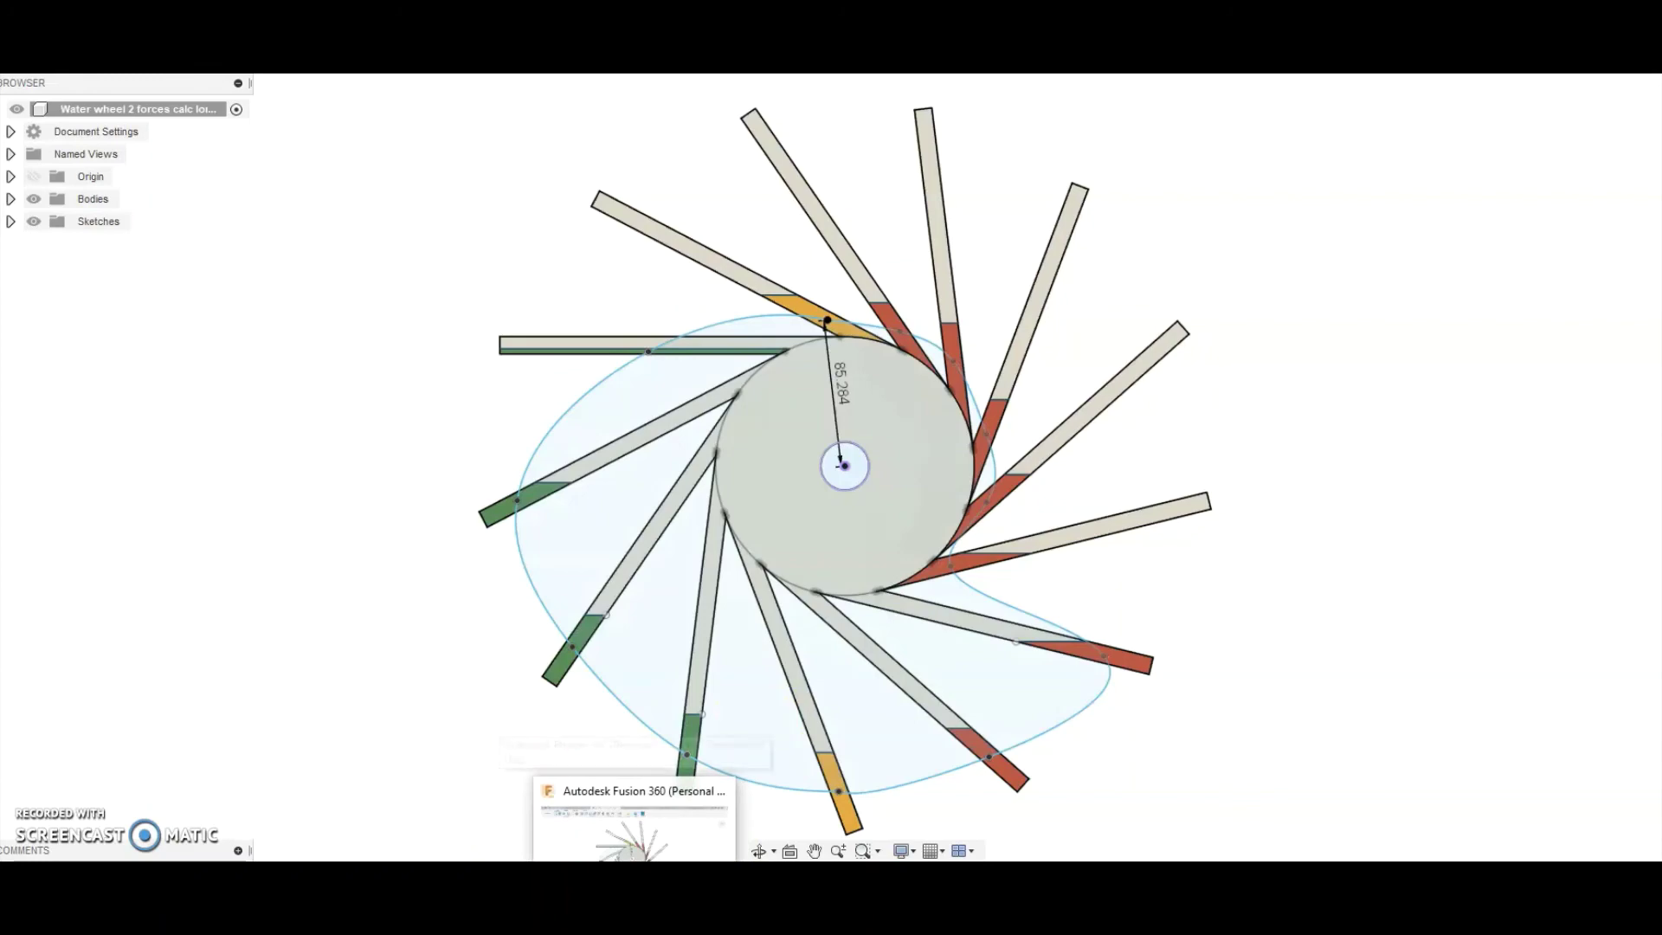
Bring the water wheel sketch forward and select the curved water region spline outline.
left_click(637, 805)
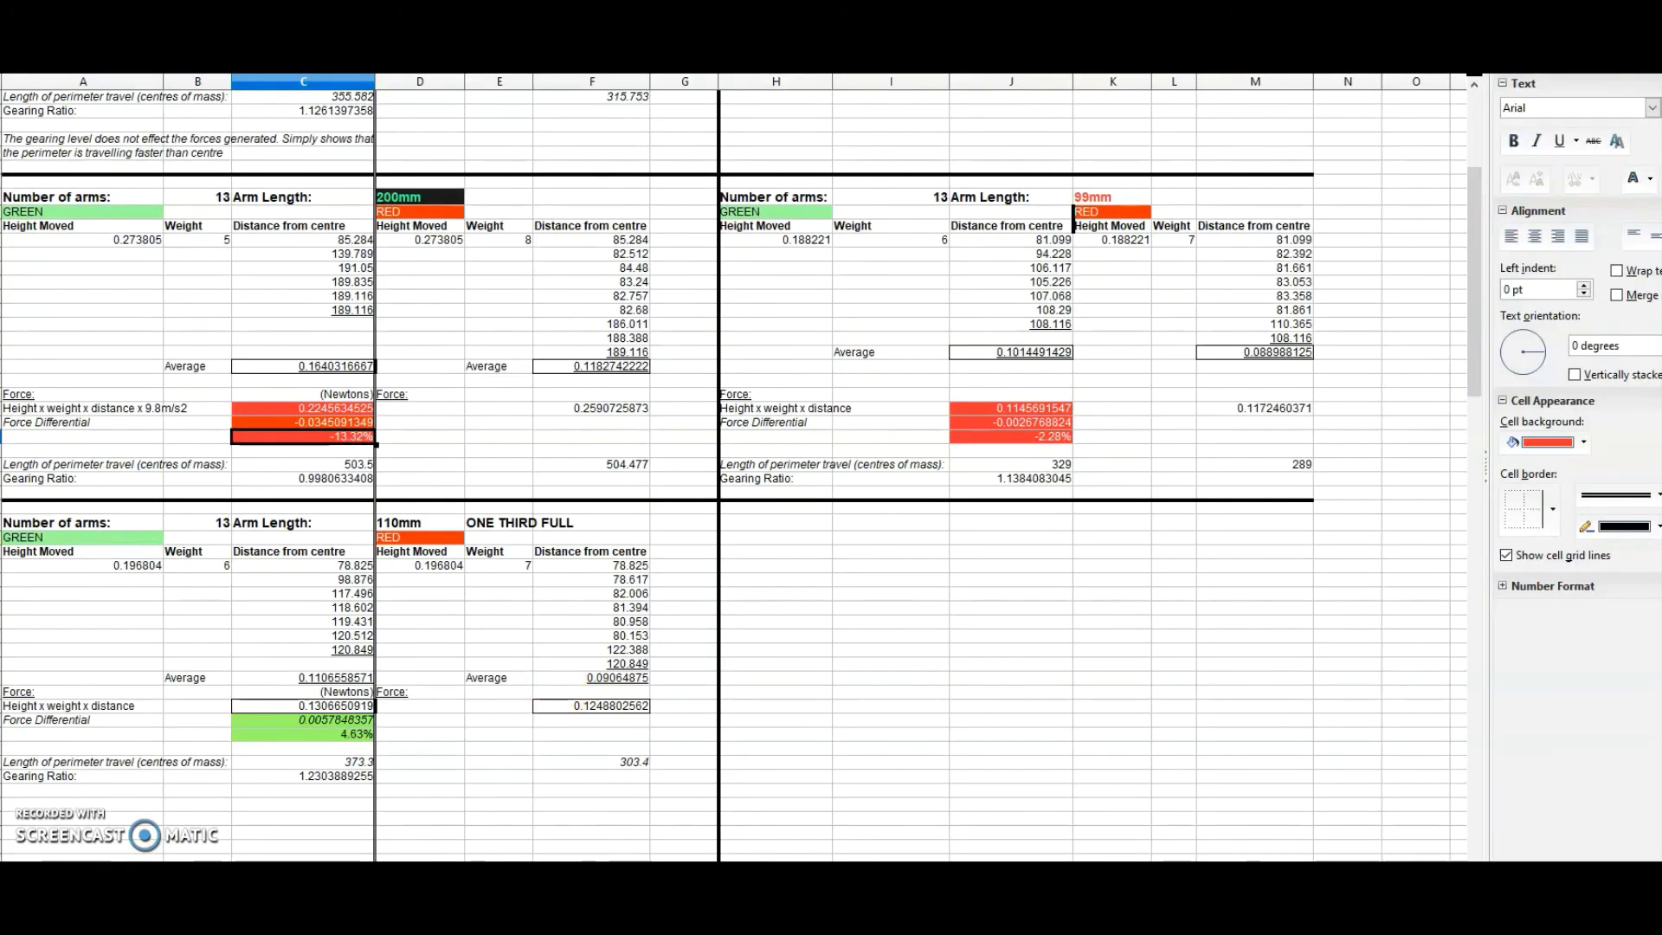
key("alt+Tab")
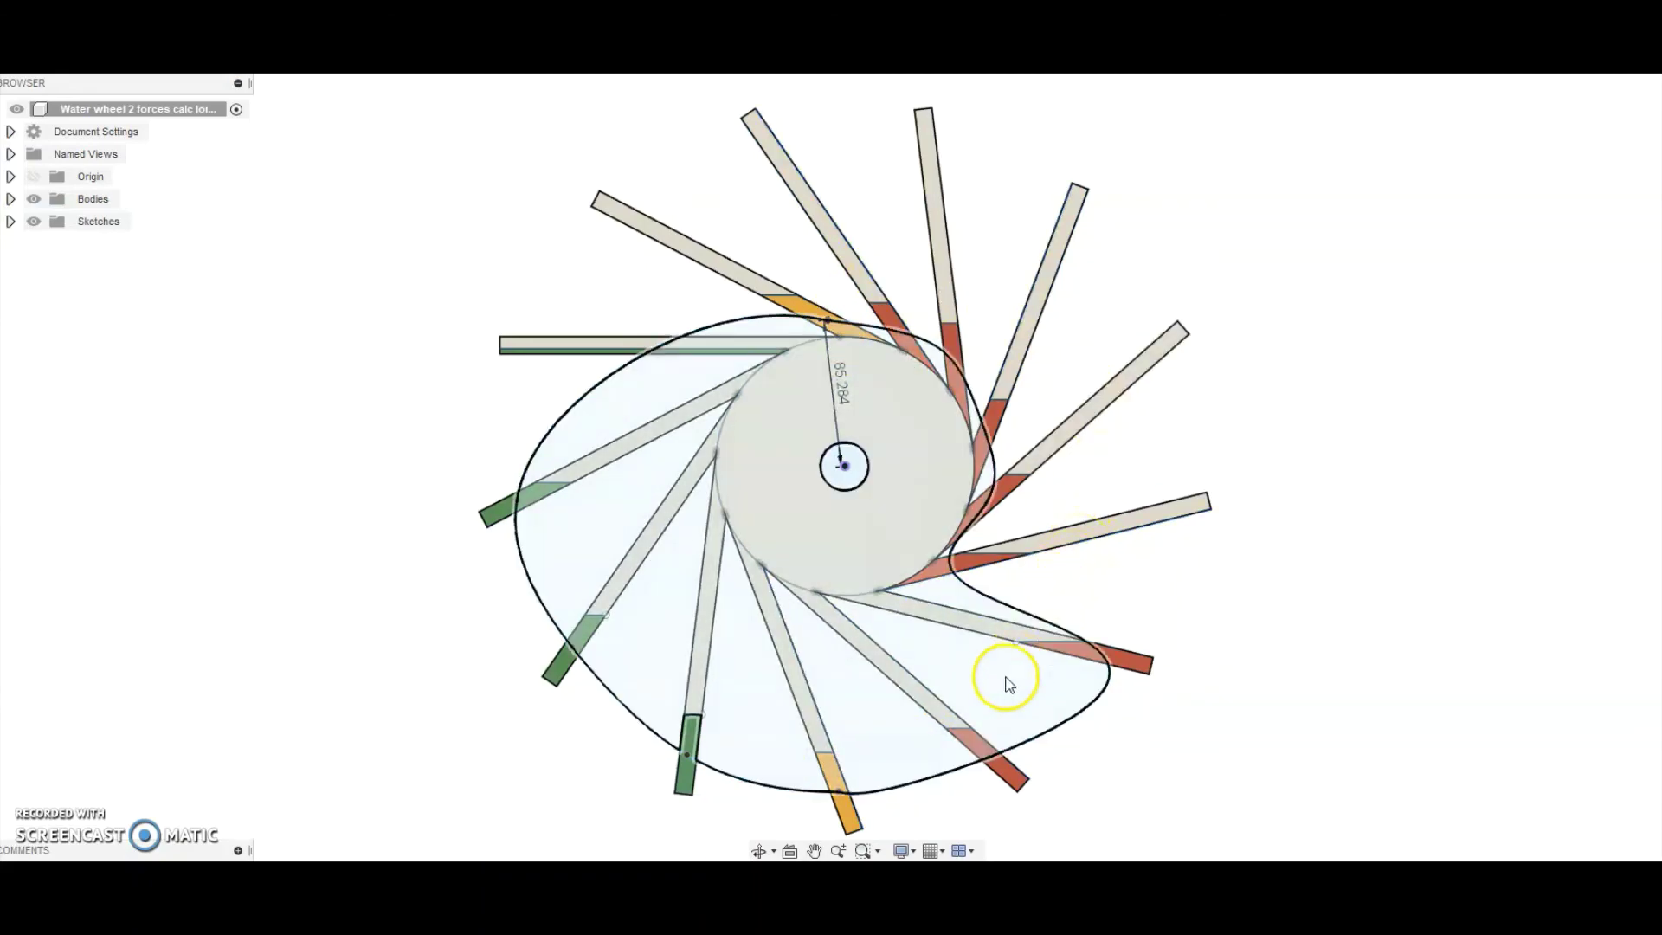
left_click(874, 761)
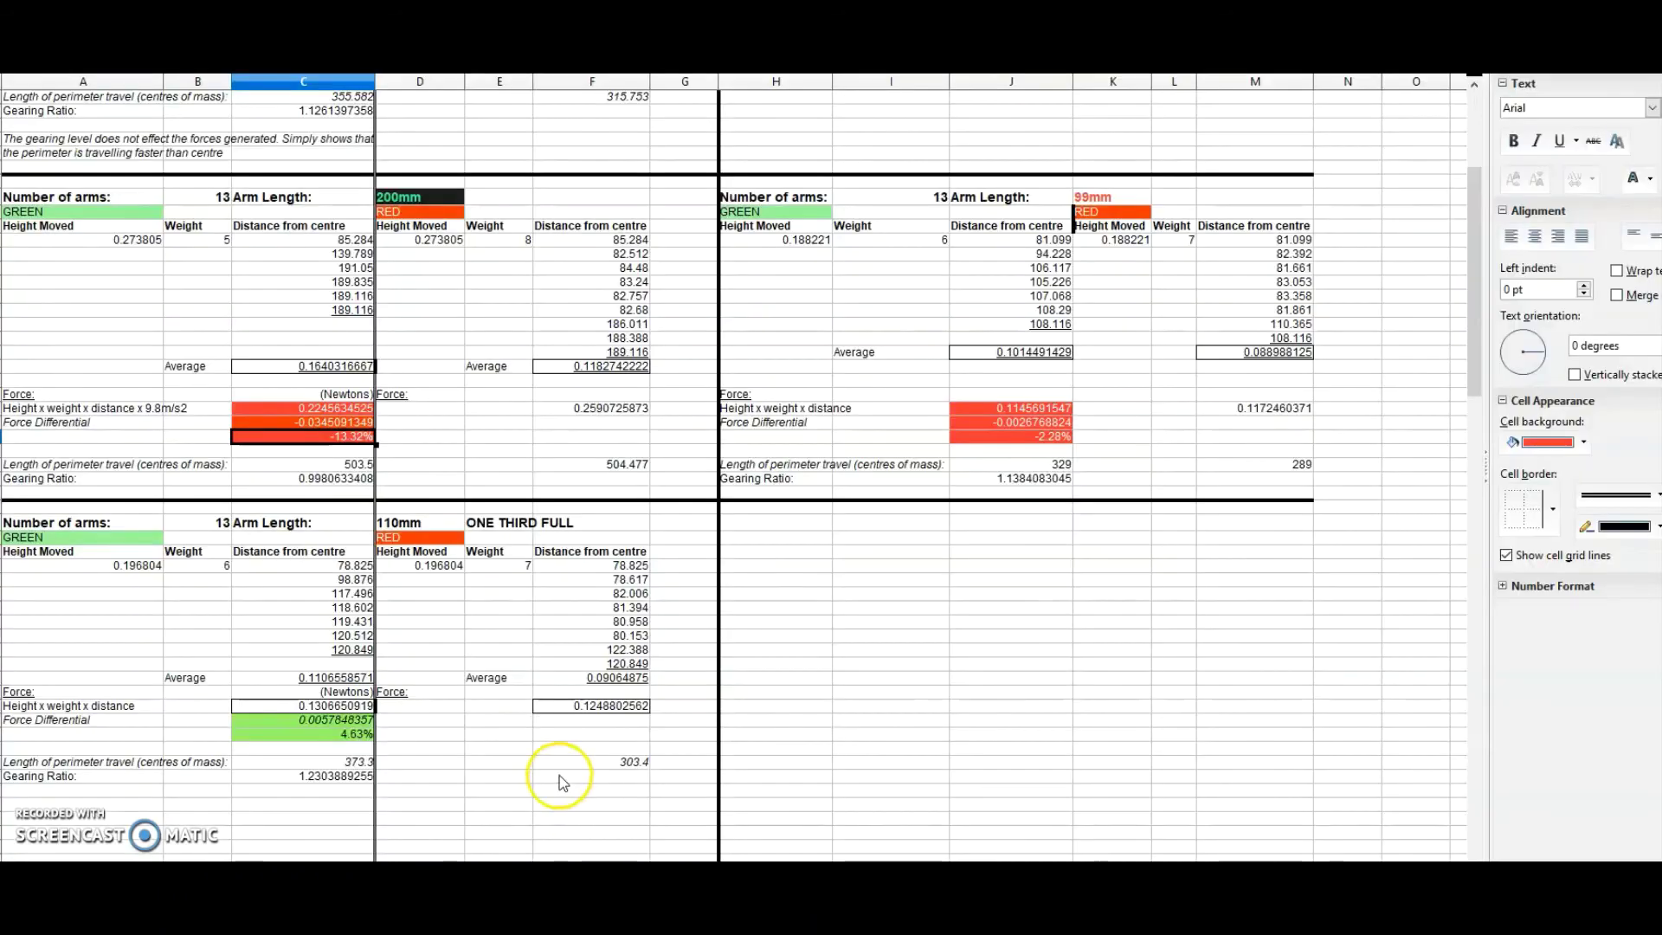
Compare the 4.63% and -13.32% force differentials in column C of the Calc sheet.
scroll(563, 783, "up", 5)
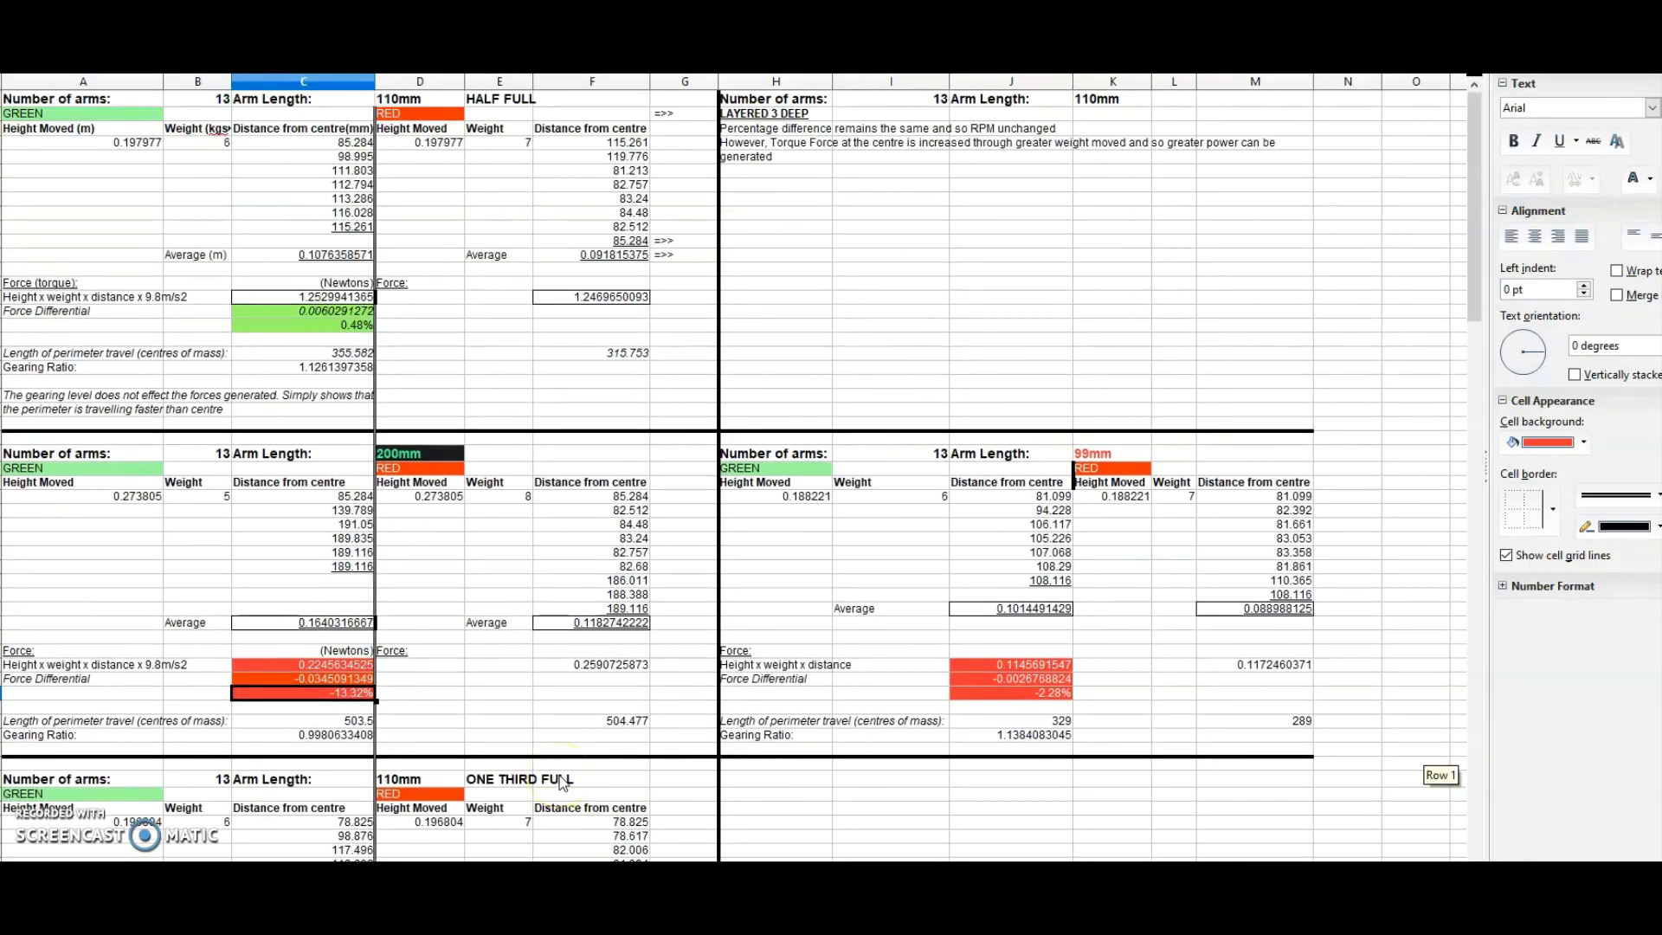
scroll(605, 778, "down", 2)
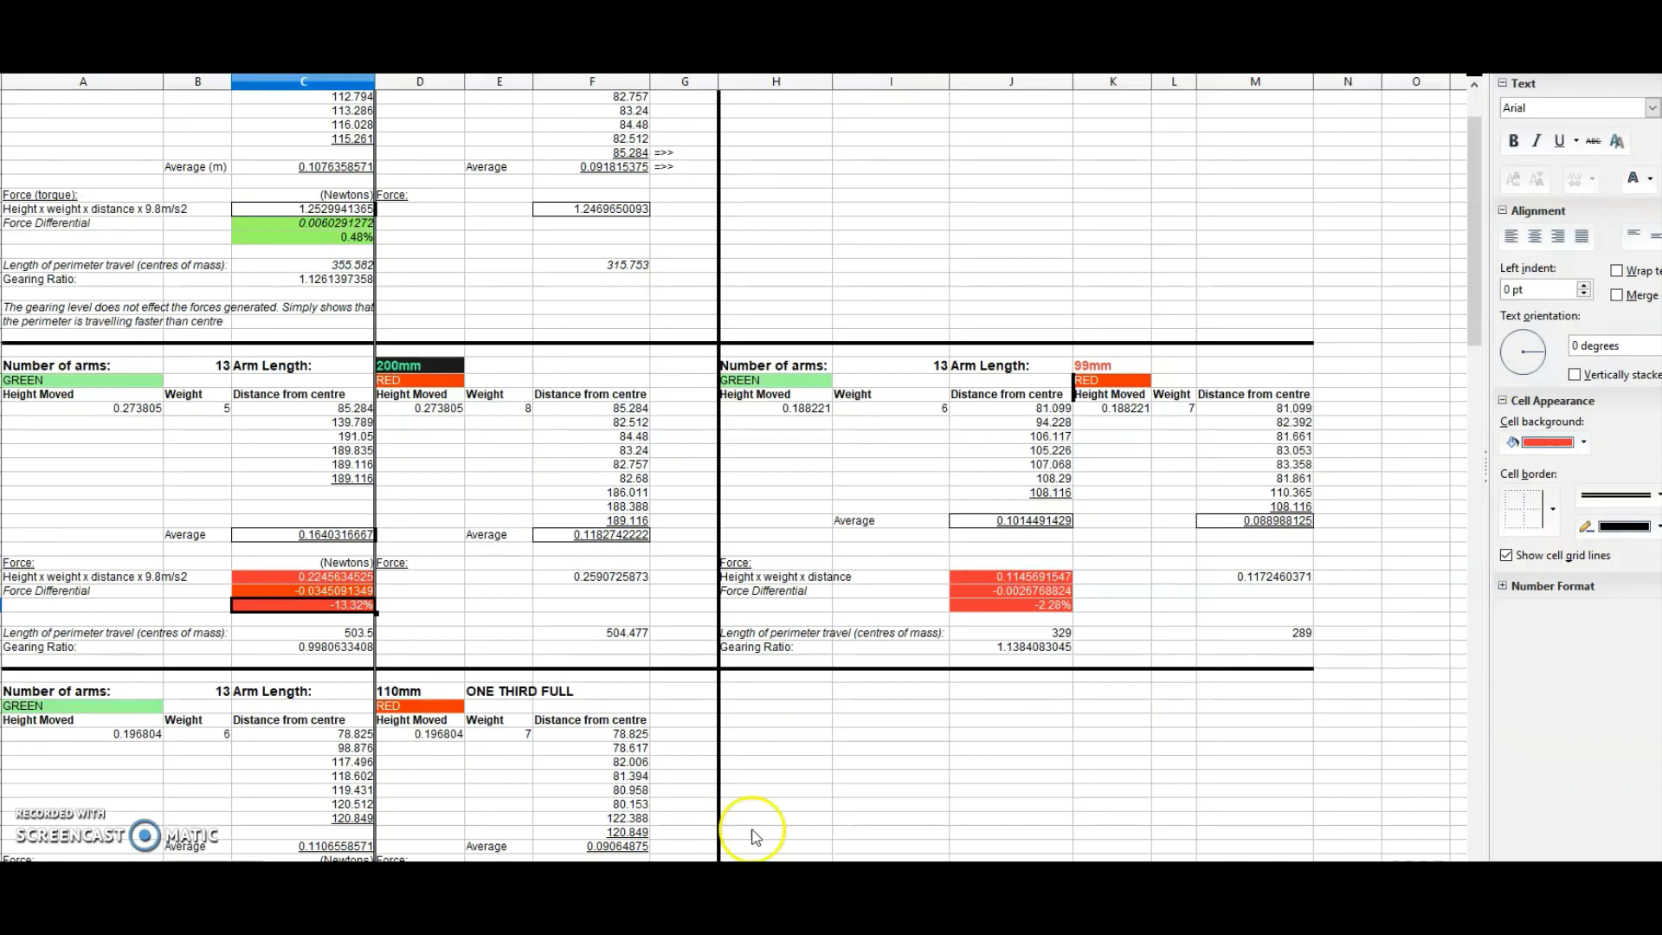
scroll(692, 675, "down", 5)
left_click(347, 697)
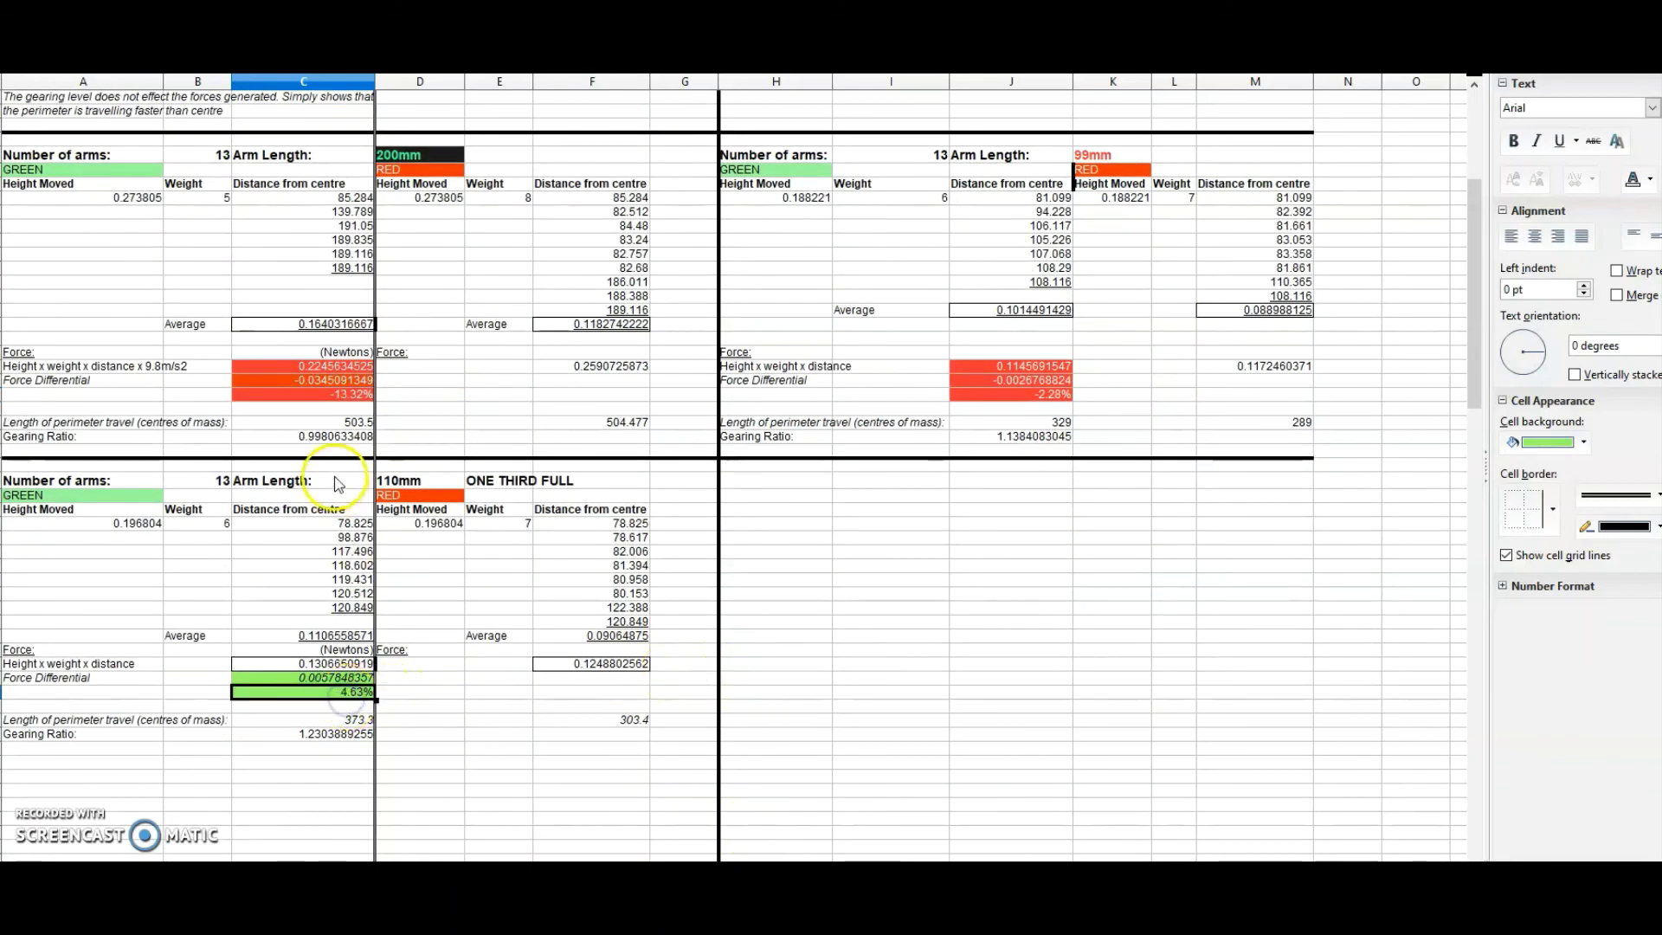
left_click(335, 394)
left_click(319, 696)
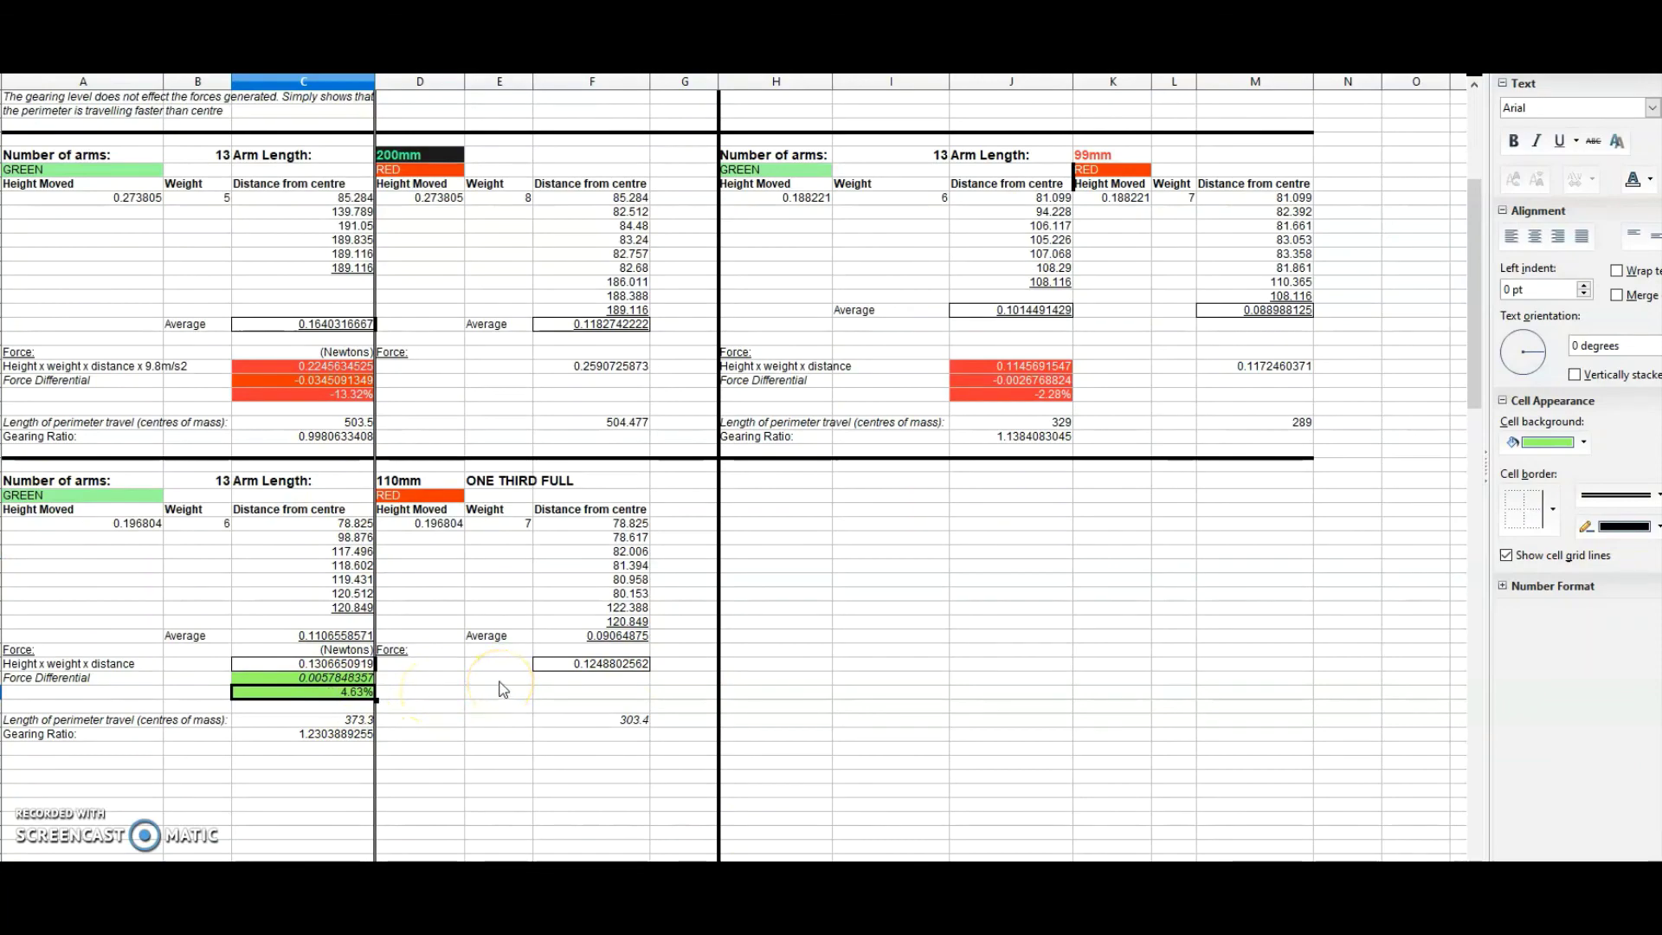
scroll(502, 690, "up", 7)
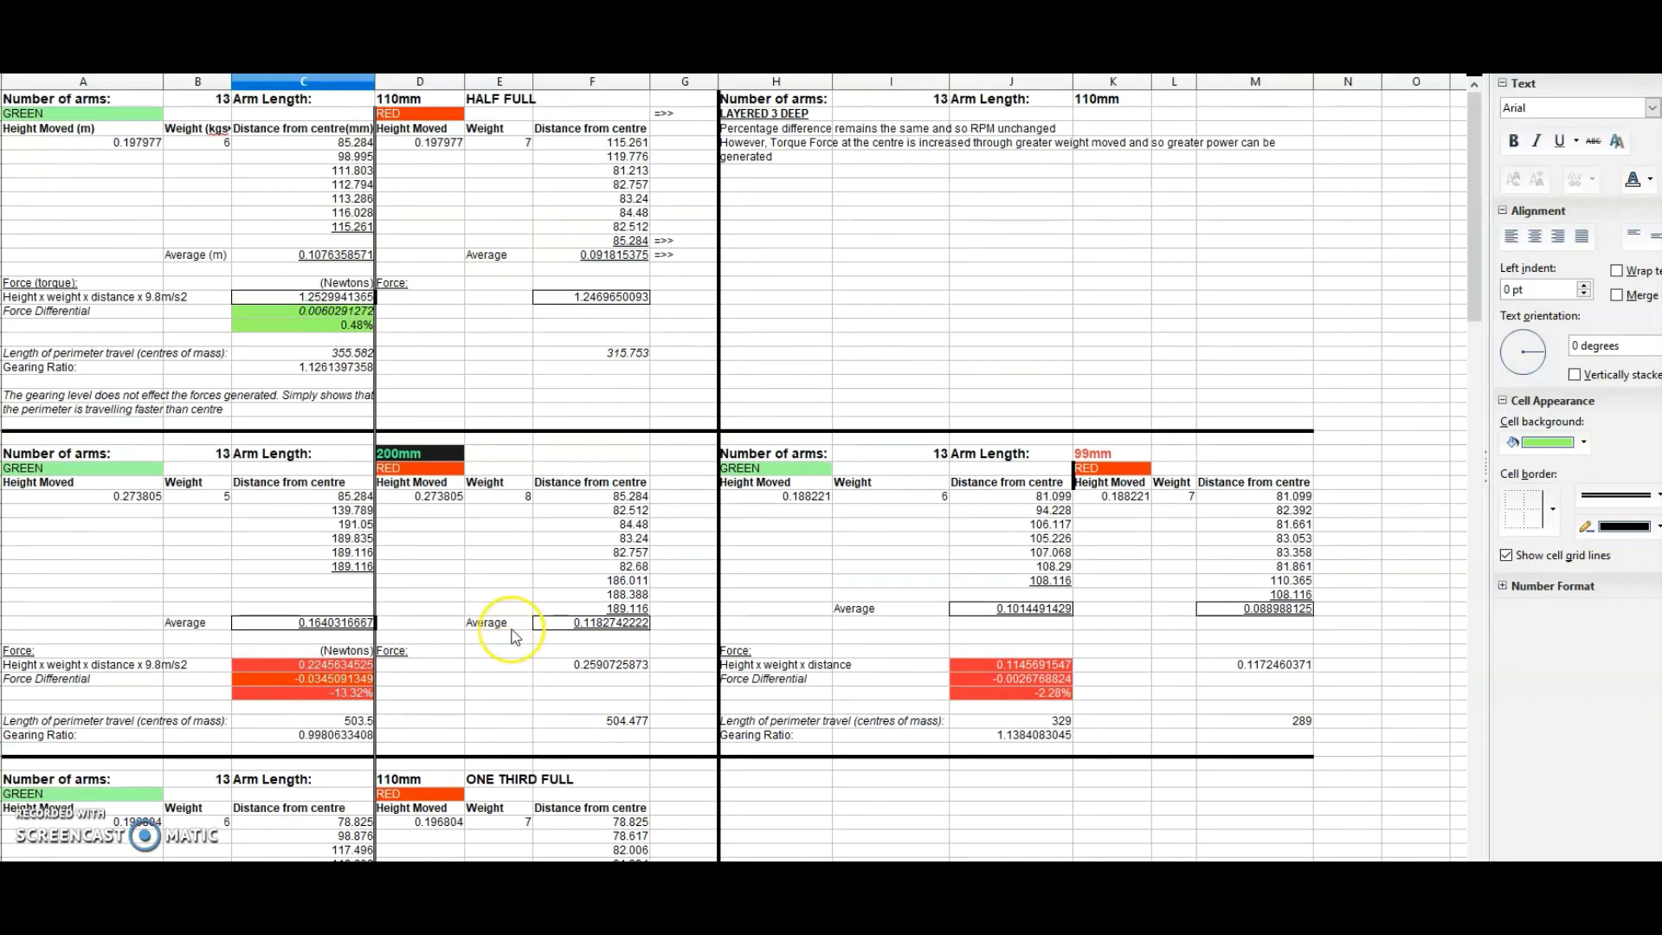
scroll(513, 637, "down", 2)
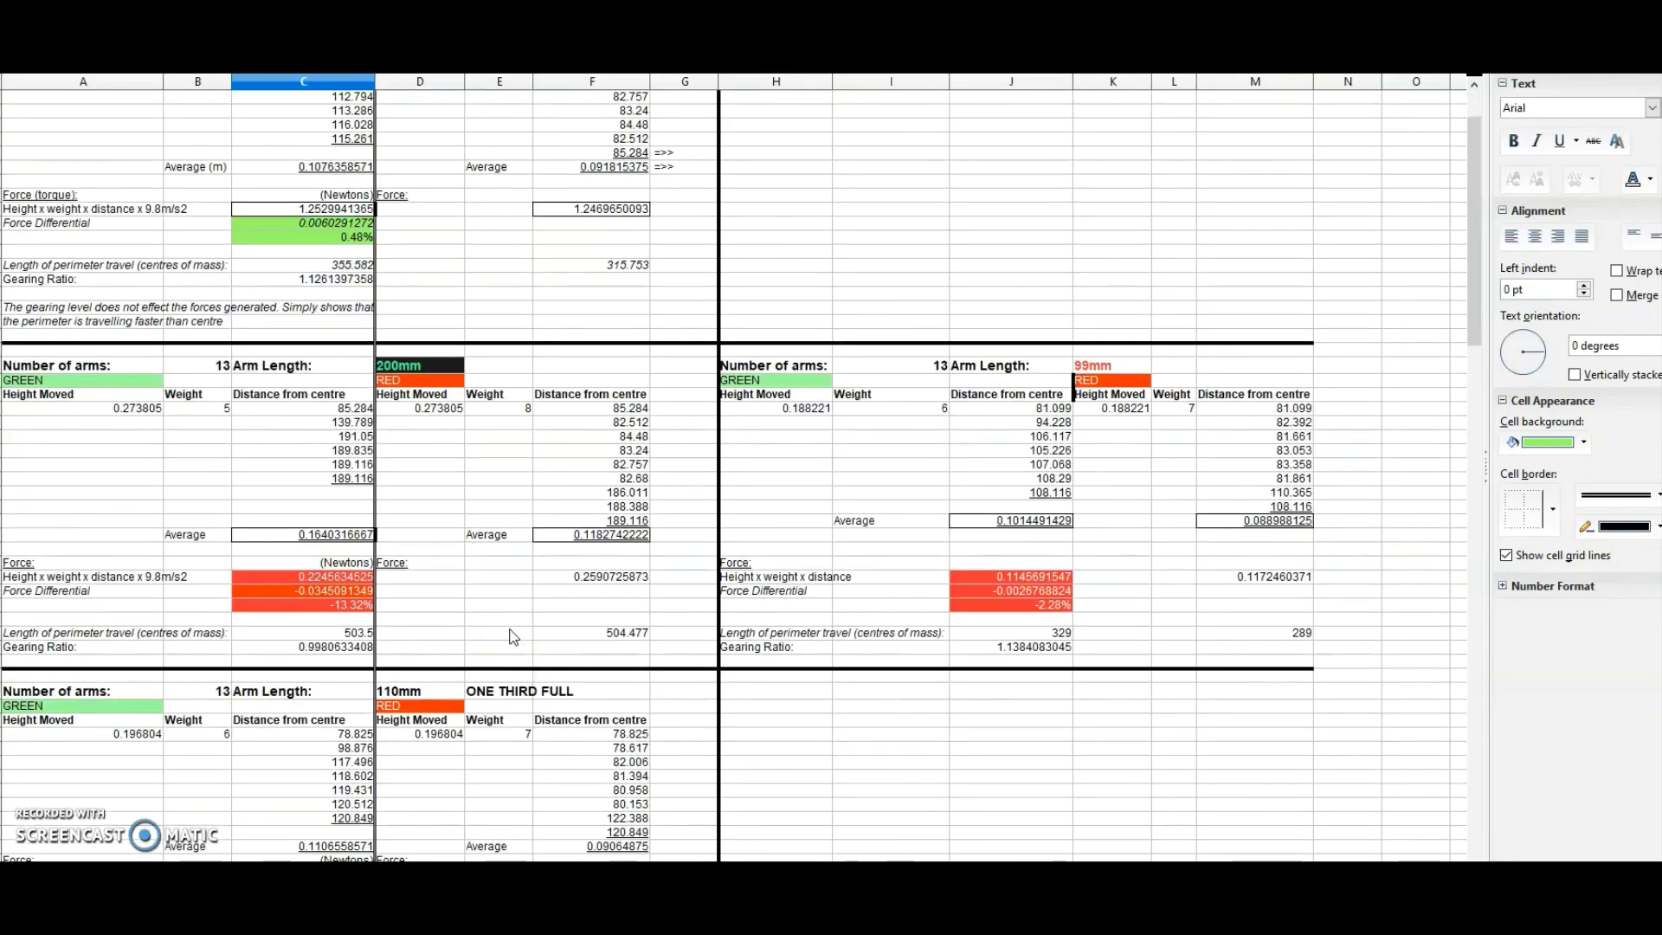